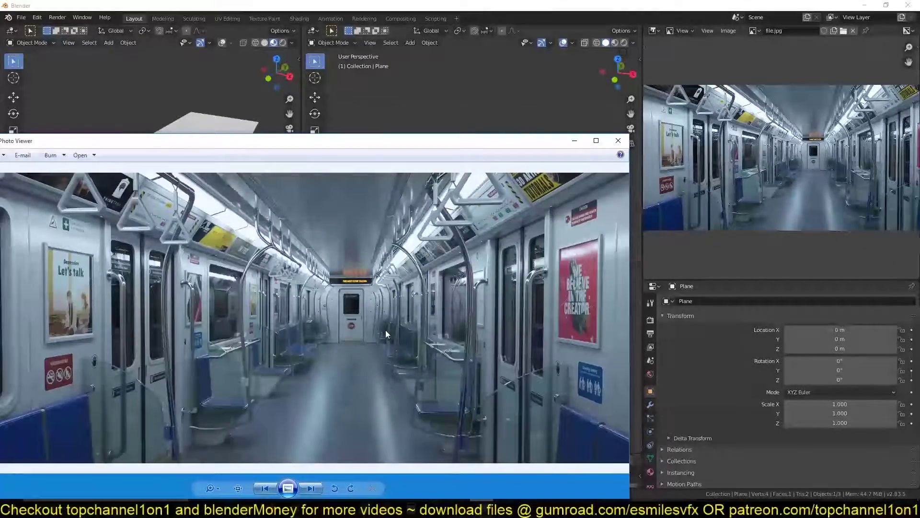
- Move Photo Viewer aside and maximize the subway interior reference photo
left_click_drag(288, 140, 425, 68)
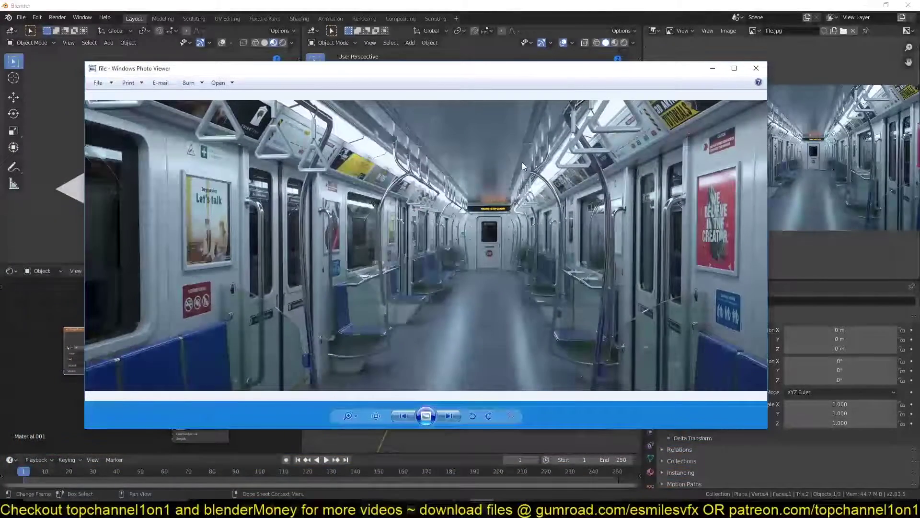
left_click(734, 68)
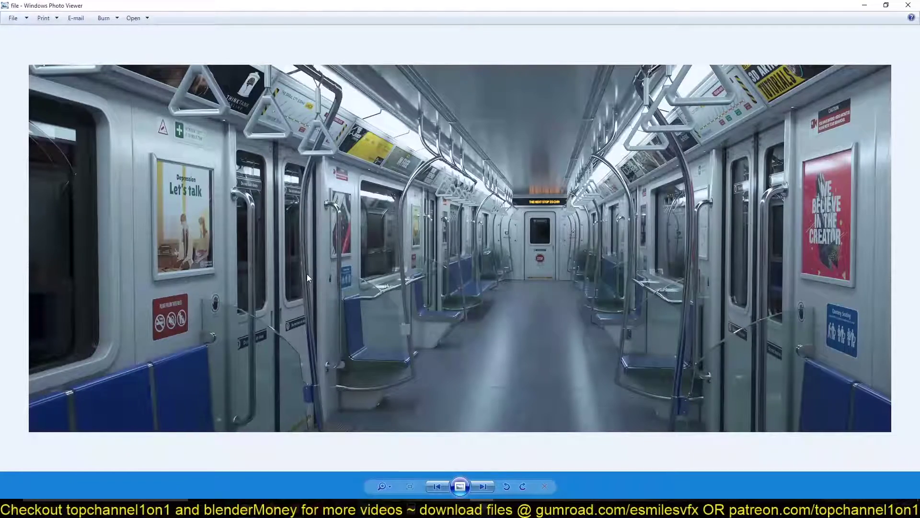
scroll(307, 275, "up", 3)
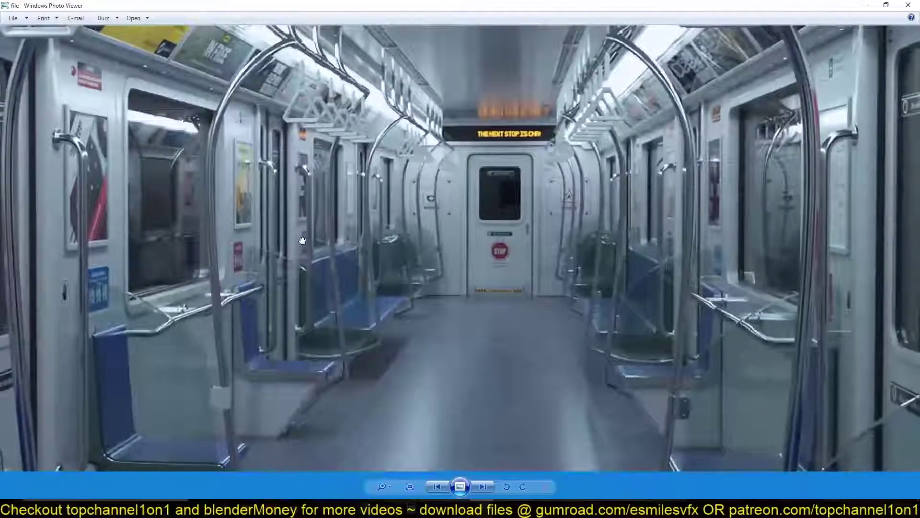
scroll(295, 231, "down", 3)
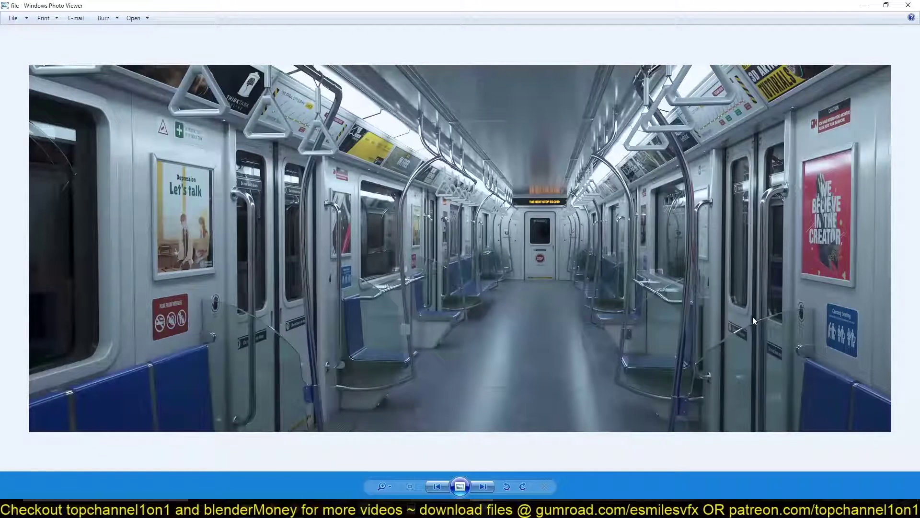
- Back in Blender, shorten the plane along the Y axis
left_click(864, 5)
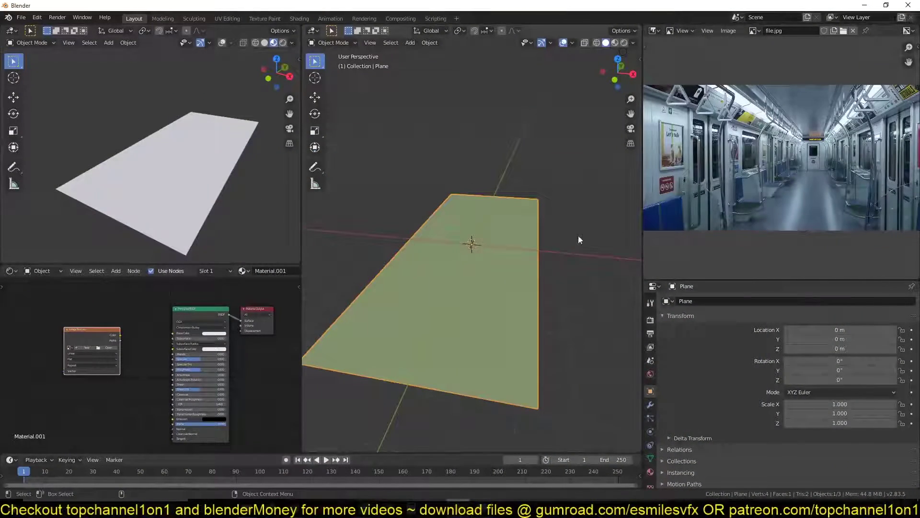
mouse_move(421, 335)
middle_mouse_down()
mouse_move(454, 289)
mouse_move(443, 269)
mouse_move(521, 236)
middle_mouse_up()
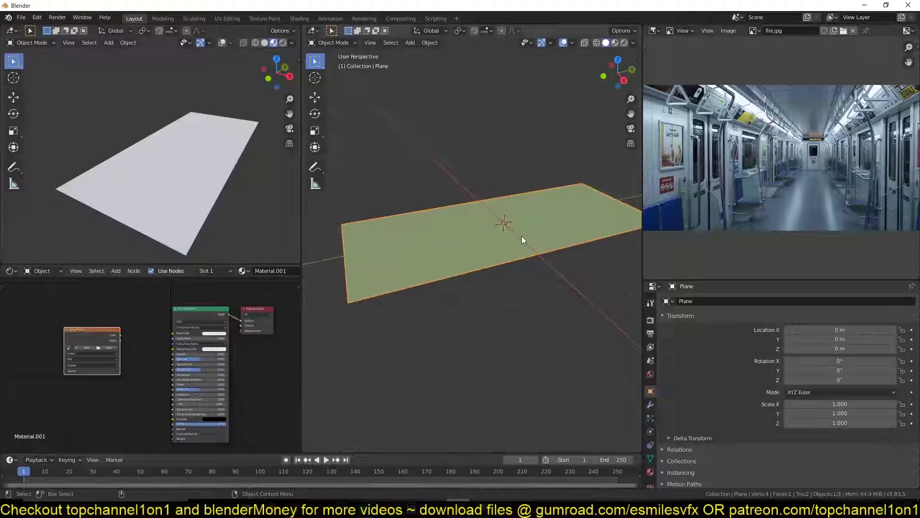
key("r")
key("y")
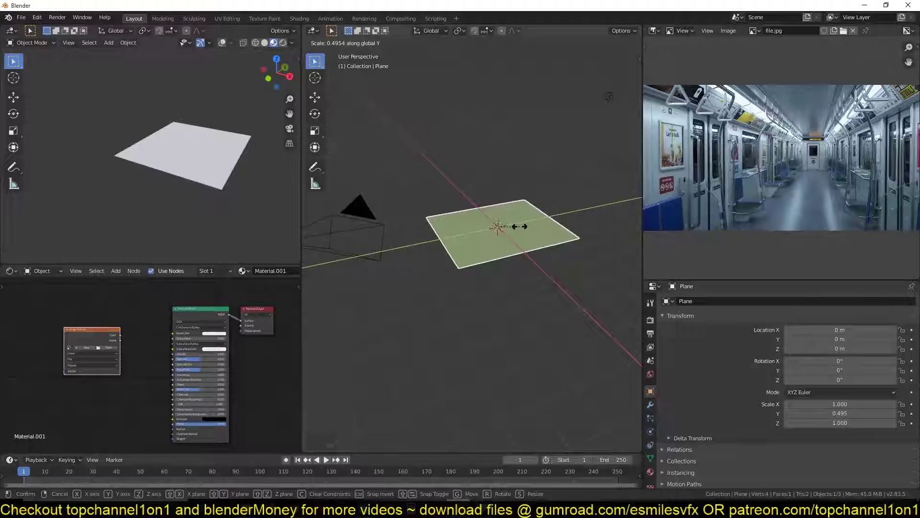
left_click(527, 222)
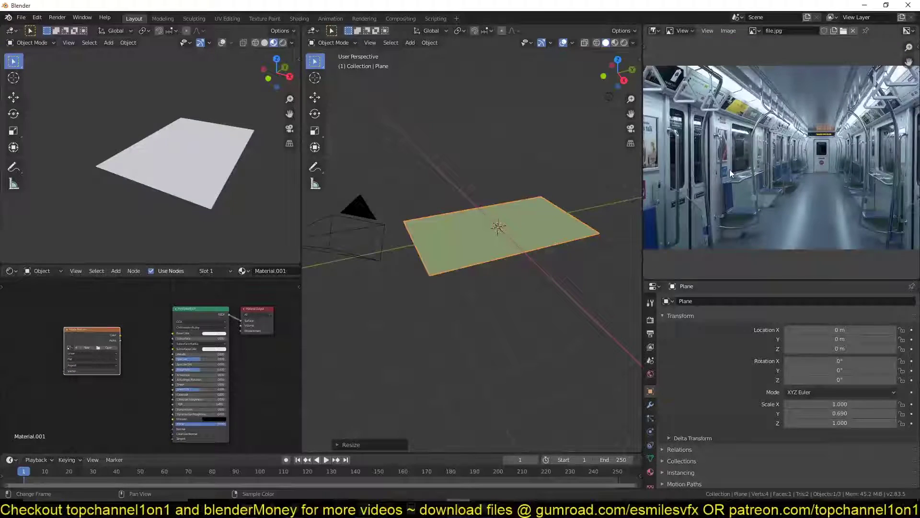
scroll(748, 154, "up", 1)
key("KP_7")
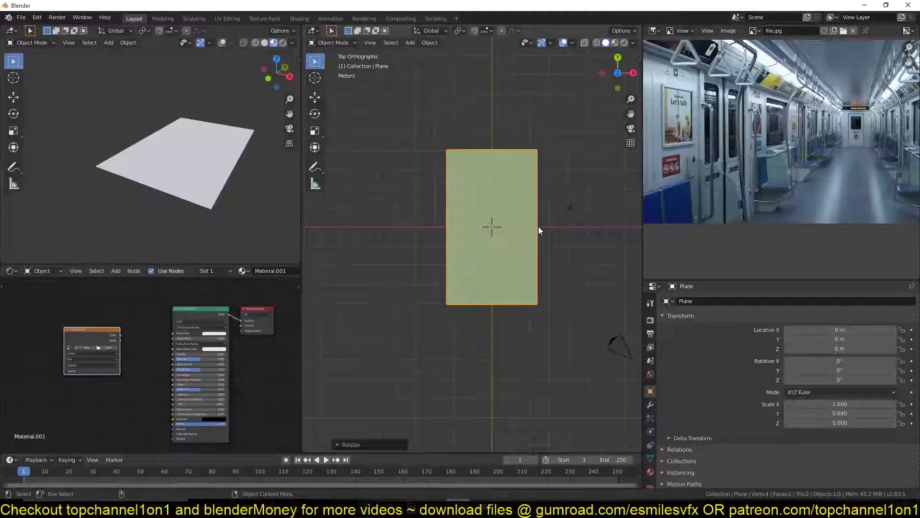
key("KP_1")
scroll(538, 227, "up", 3)
mouse_move(539, 227)
middle_mouse_down("shift")
mouse_move(527, 276)
mouse_move(511, 289)
middle_mouse_up("shift")
- Extrude the plane upward in Edit Mode to form a box
key("Tab")
key("e")
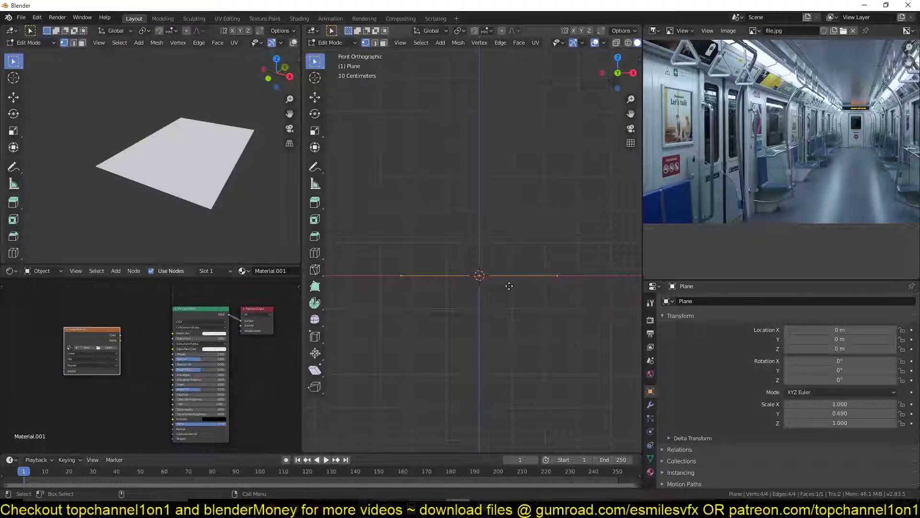
left_click(519, 132)
key("Tab")
scroll(529, 175, "down", 2)
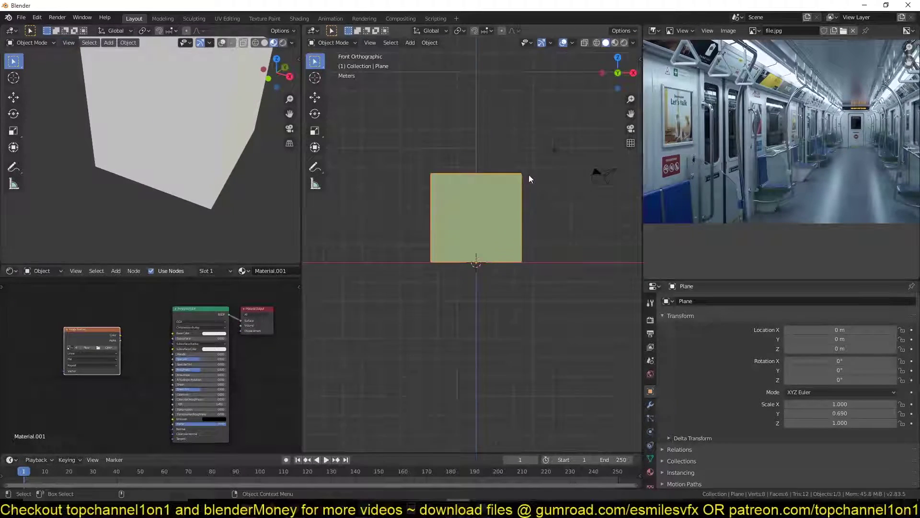
mouse_move(529, 175)
middle_mouse_down()
mouse_move(478, 221)
mouse_move(528, 197)
middle_mouse_up()
- Delete one side face of the box to leave it open
key("Tab")
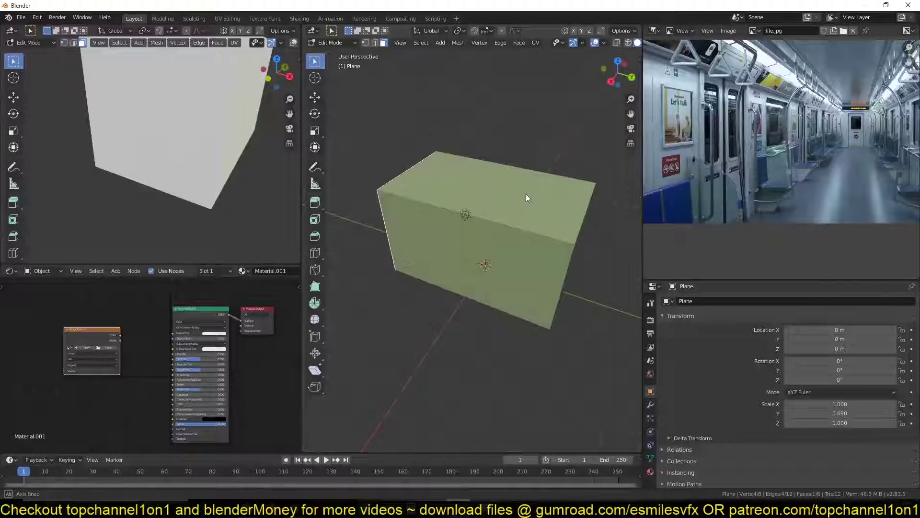
middle_click_drag(610, 276, 558, 240)
left_click(558, 241)
key("x")
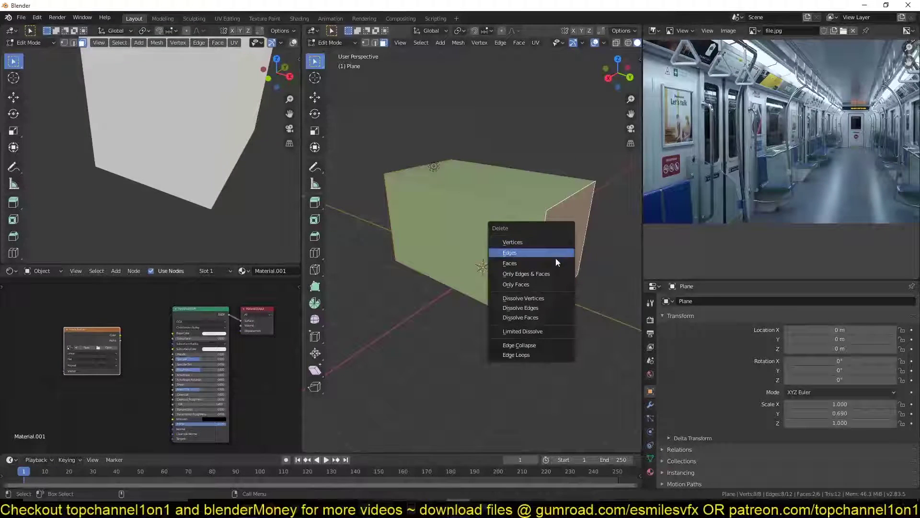
left_click(545, 270)
key("Tab")
mouse_move(445, 242)
middle_mouse_down()
mouse_move(432, 201)
mouse_move(504, 180)
middle_mouse_up()
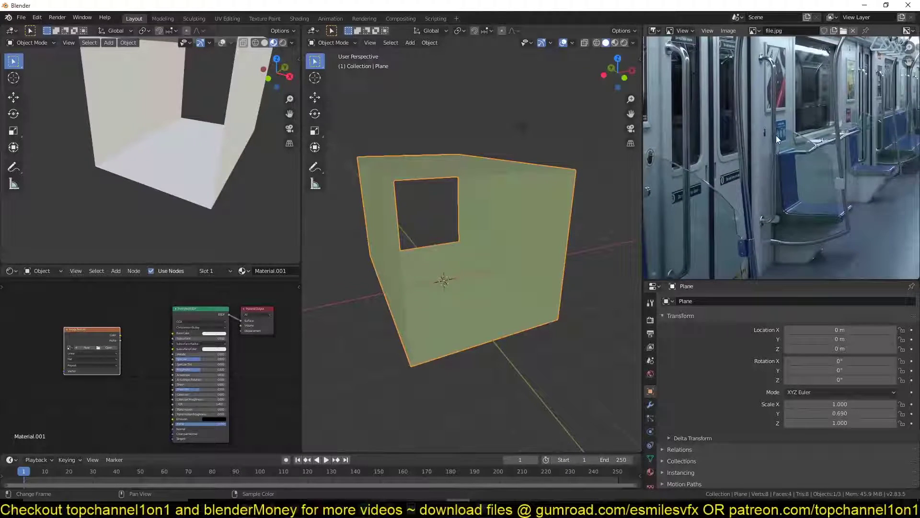
mouse_move(518, 223)
middle_mouse_down()
mouse_move(491, 243)
mouse_move(446, 238)
middle_mouse_up()
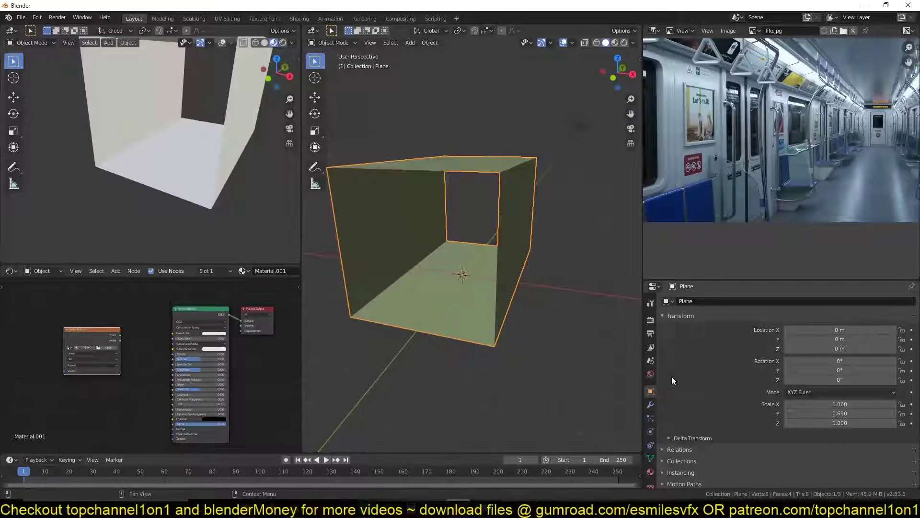
- Add an Array modifier with relative offset X 0 and Y 1
left_click(651, 406)
left_click(716, 302)
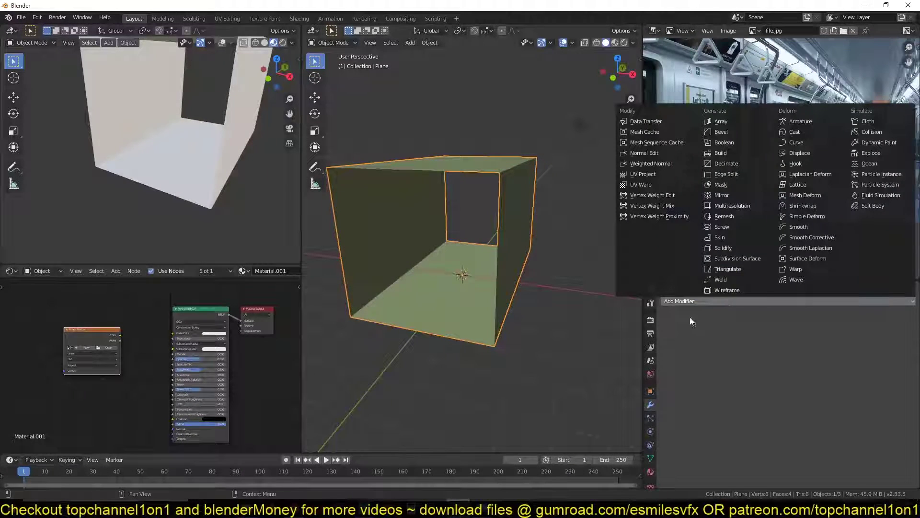
left_click(723, 135)
left_click(839, 379)
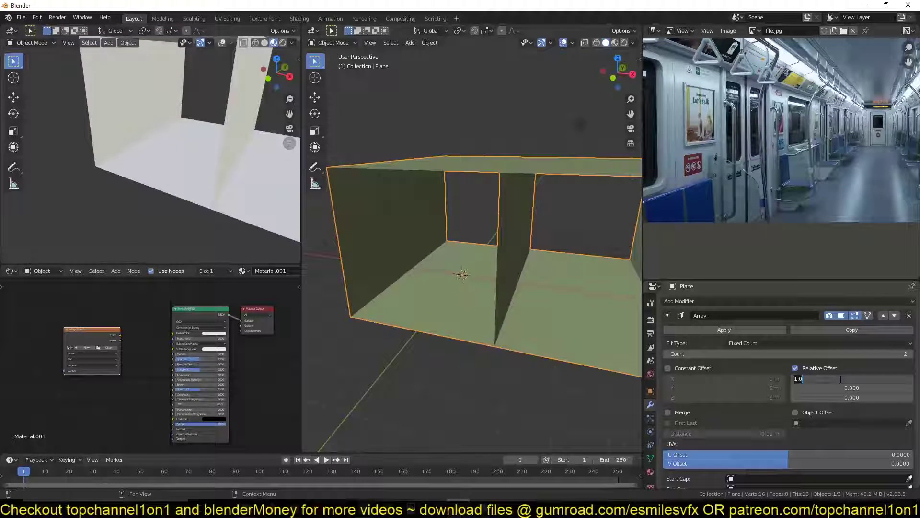
type("0")
key("Return")
left_click(852, 388)
type("1")
key("Return")
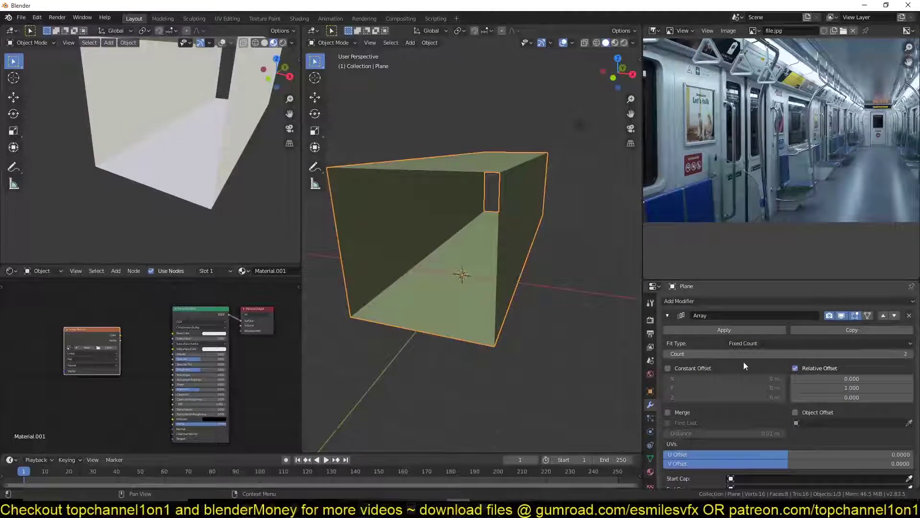
- Show the camera view in the left viewport and deselect the box
middle_click_drag(168, 190, 225, 152)
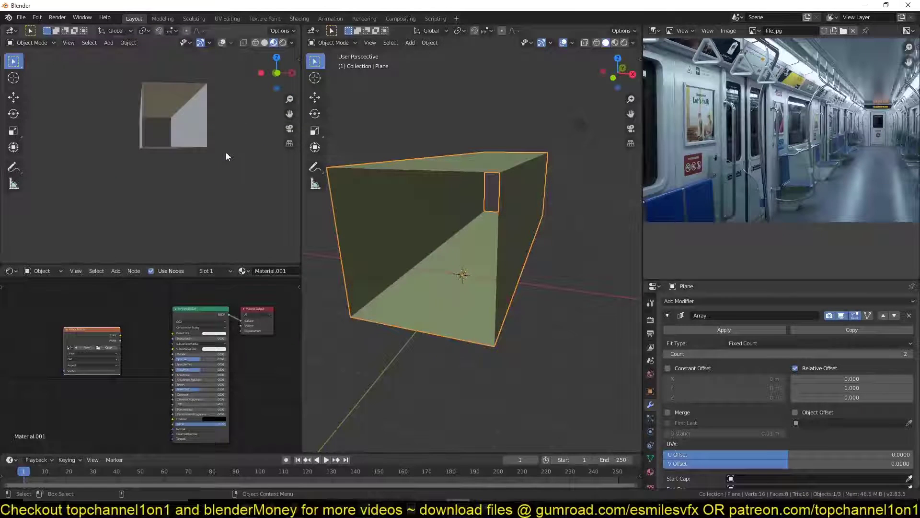
key("KP_0")
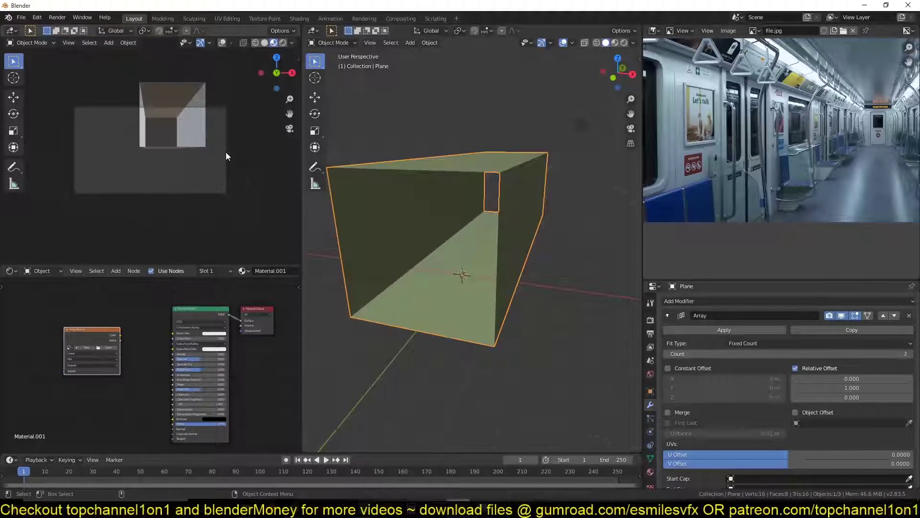
left_click(226, 151)
scroll(468, 227, "down", 3)
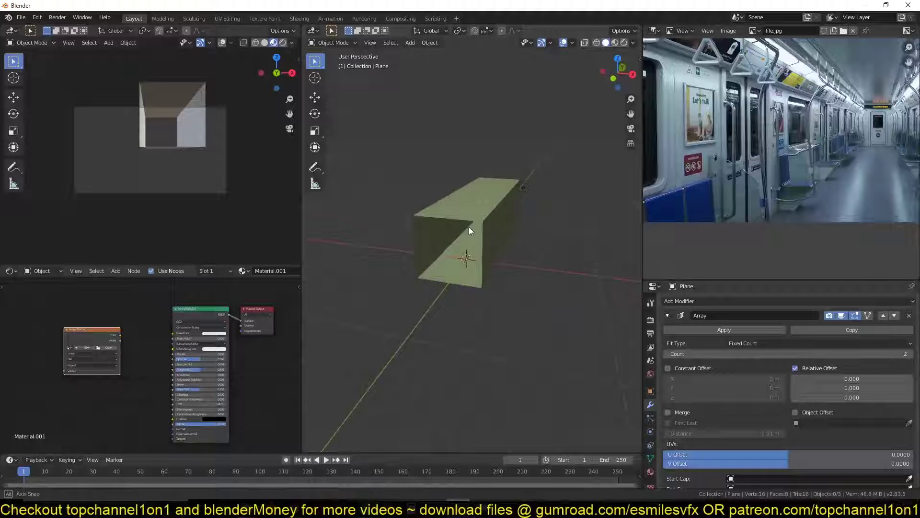
scroll(479, 234, "down", 2)
left_click(411, 312)
key("g")
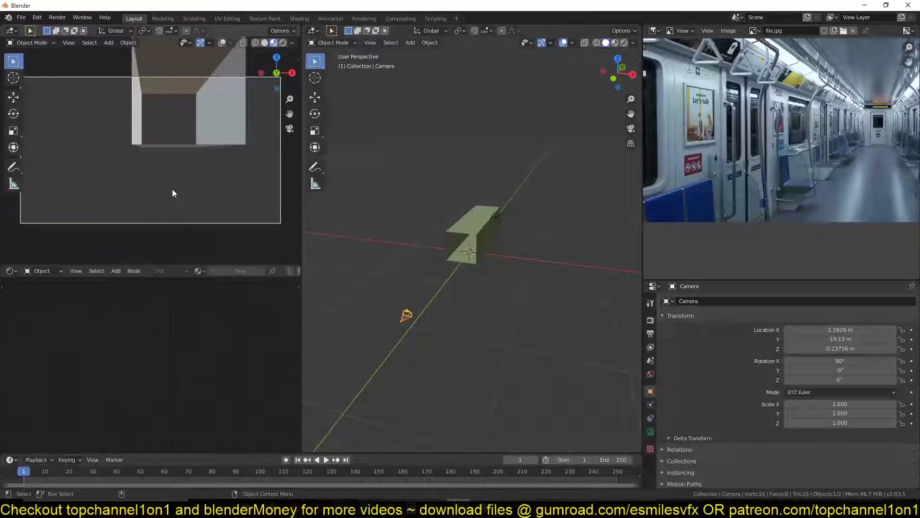
left_click(235, 133)
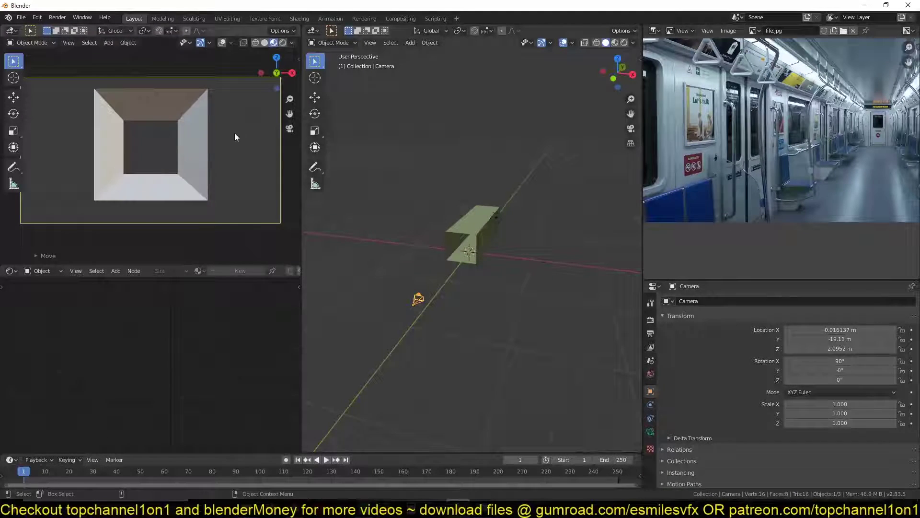
key("g")
key("z")
key("z")
left_click(224, 97)
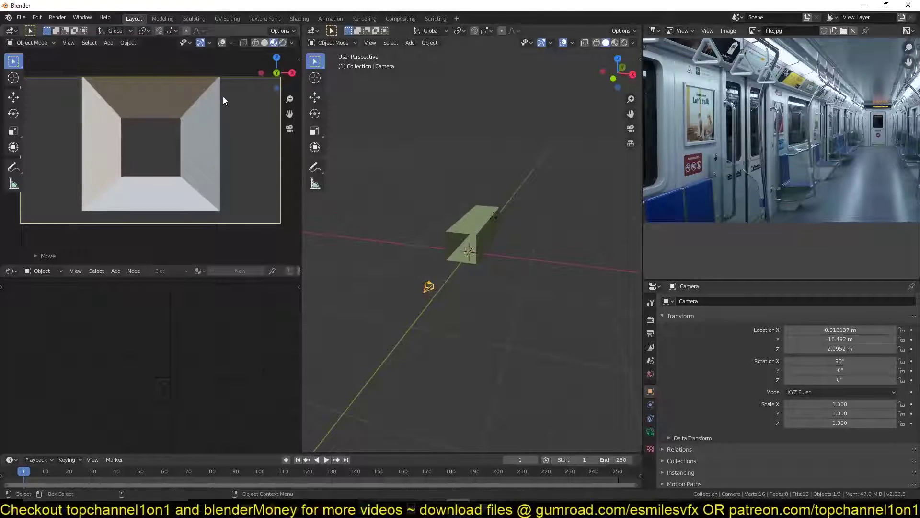
left_click(467, 244)
scroll(472, 244, "up", 1)
scroll(489, 244, "up", 3)
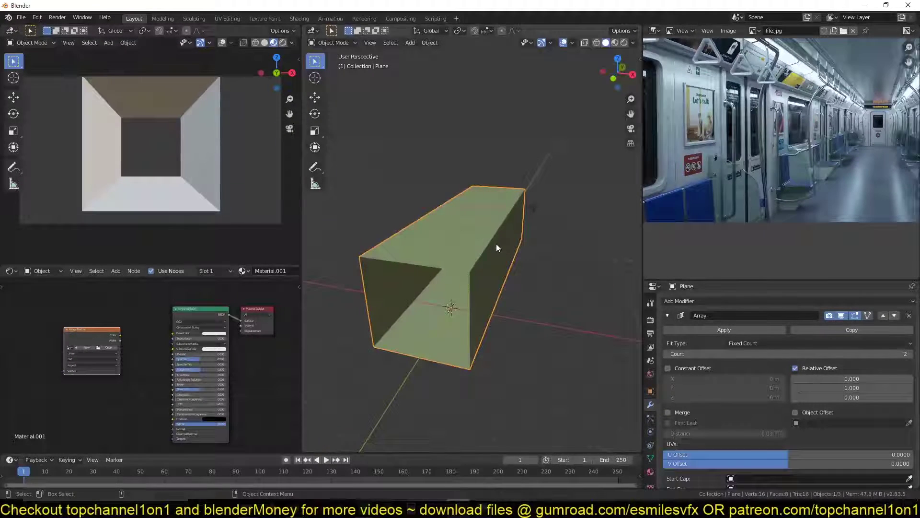
scroll(675, 185, "up", 1)
scroll(715, 179, "up", 1)
middle_click_drag(716, 180, 722, 172)
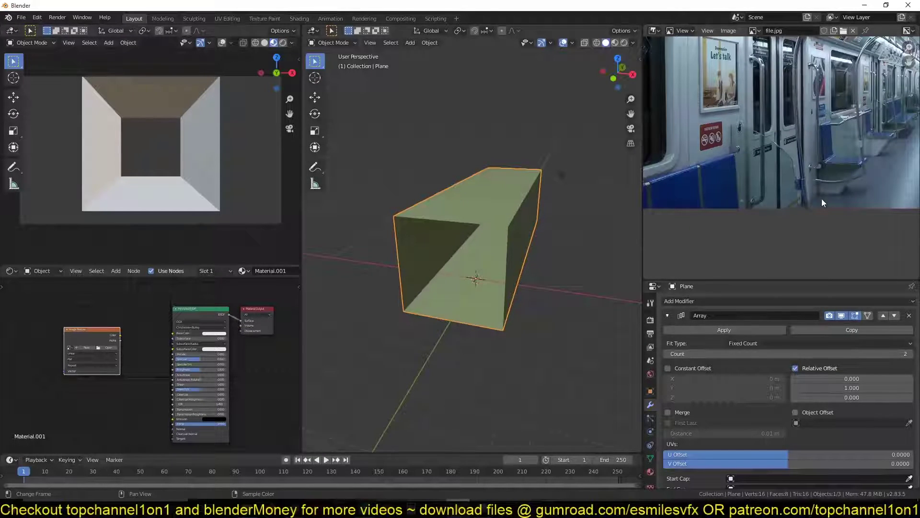
middle_click_drag(823, 203, 791, 205)
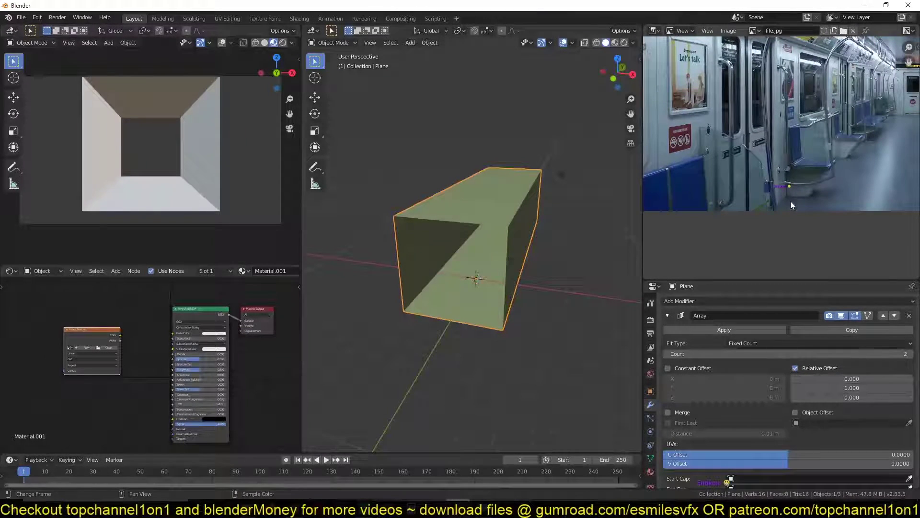
scroll(790, 205, "up", 2)
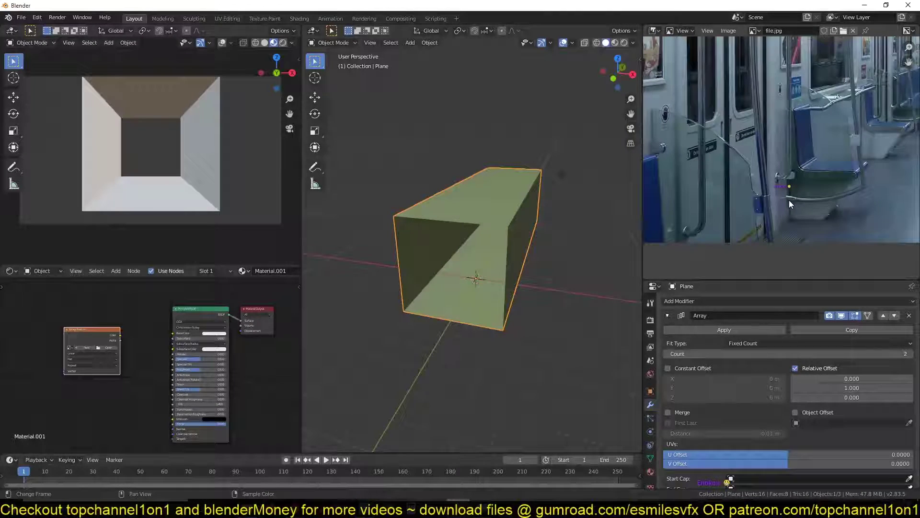
scroll(789, 200, "down", 1)
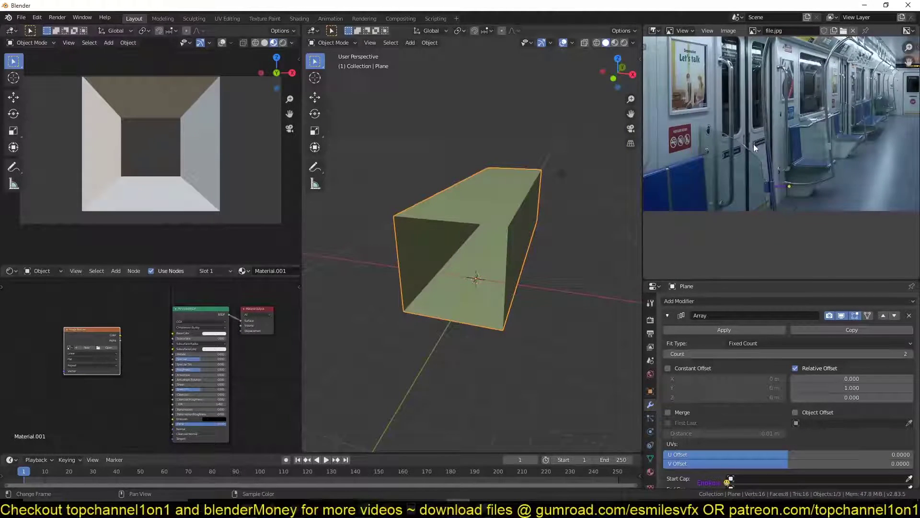
scroll(753, 144, "down", 1)
scroll(722, 173, "down", 1)
scroll(722, 172, "up", 2)
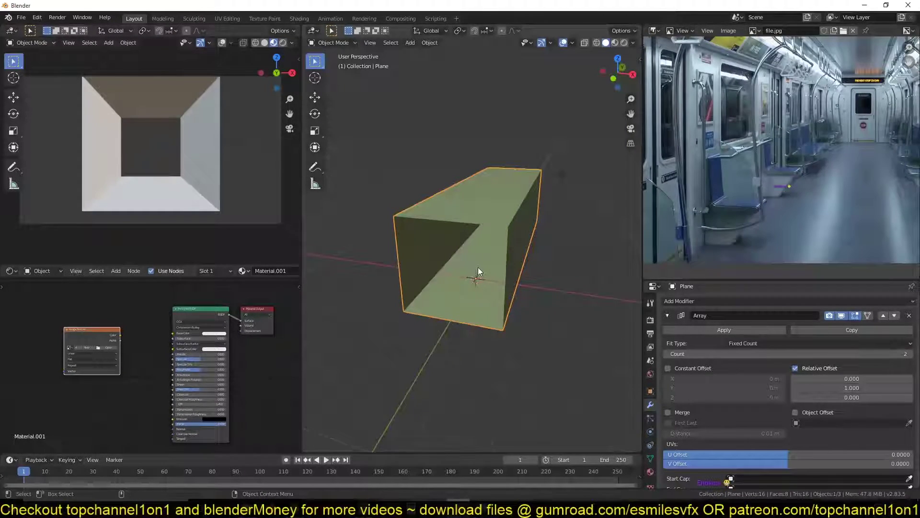
- Add a centred lengthwise loop cut to the box in Edit Mode
key("KP_1")
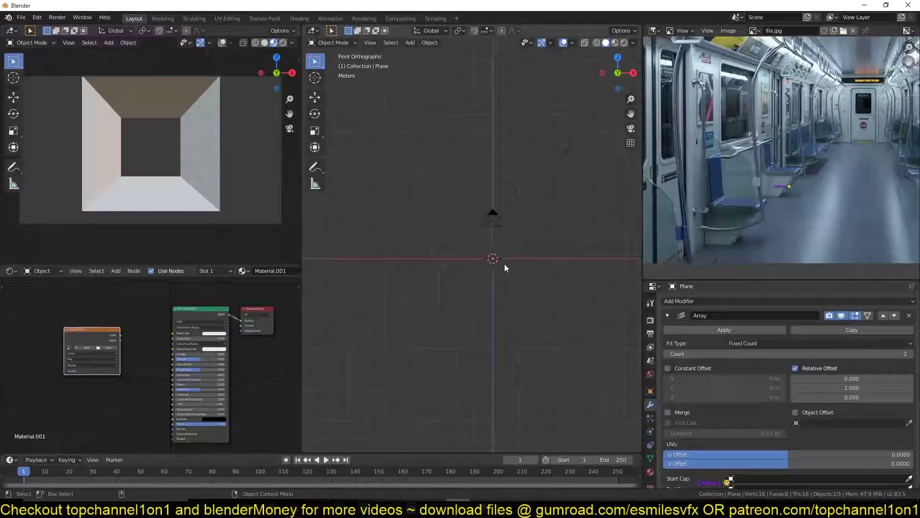
scroll(504, 260, "up", 4)
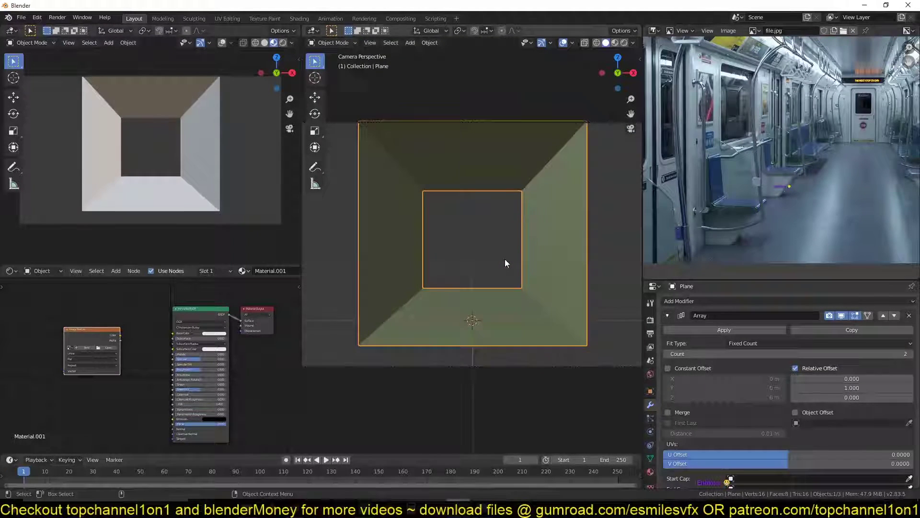
key("KP_0")
key("Tab")
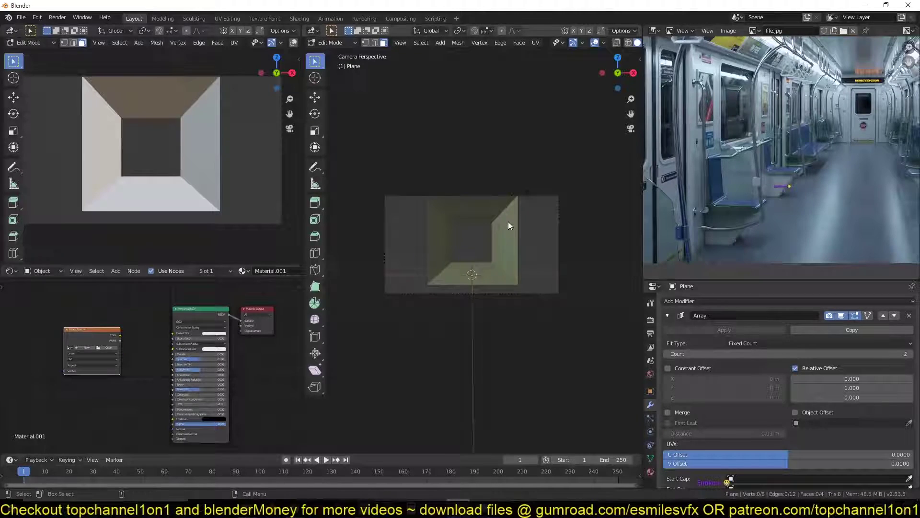
mouse_move(508, 221)
middle_mouse_down()
mouse_move(498, 270)
mouse_move(467, 296)
mouse_move(435, 238)
middle_mouse_up()
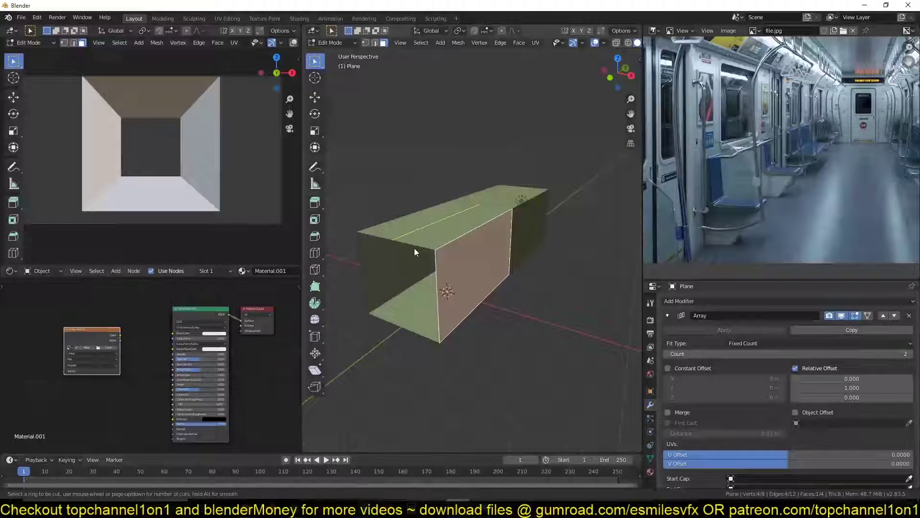
key("ctrl+r")
left_click(414, 248)
right_click(442, 315)
- Delete the top and front faces beside the cut and leave Edit Mode
key("3")
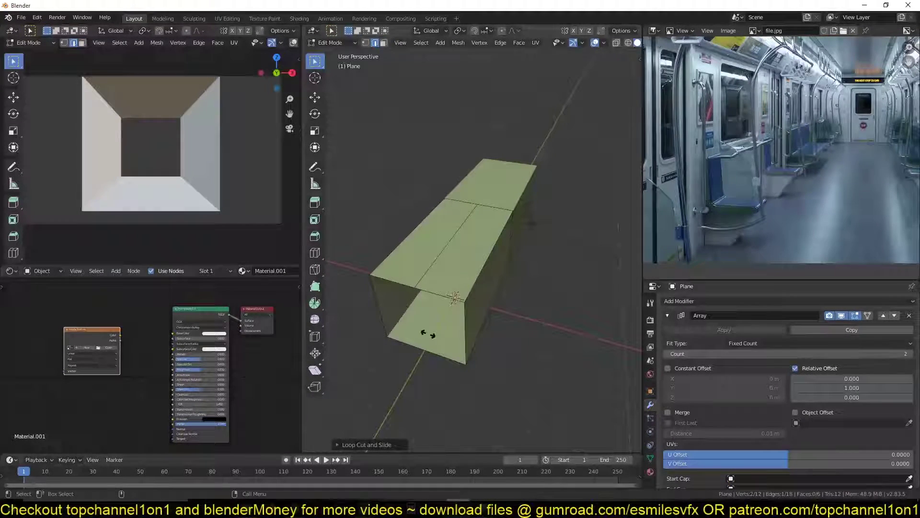
left_click(475, 264)
key("x")
left_click(454, 343)
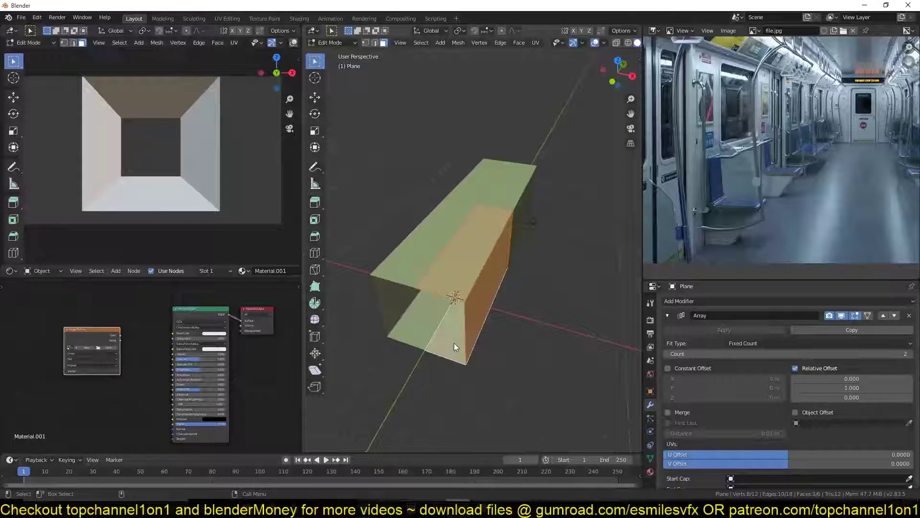
key("x")
key("Tab")
mouse_move(454, 343)
middle_mouse_down()
mouse_move(446, 254)
mouse_move(514, 257)
mouse_move(513, 229)
middle_mouse_up()
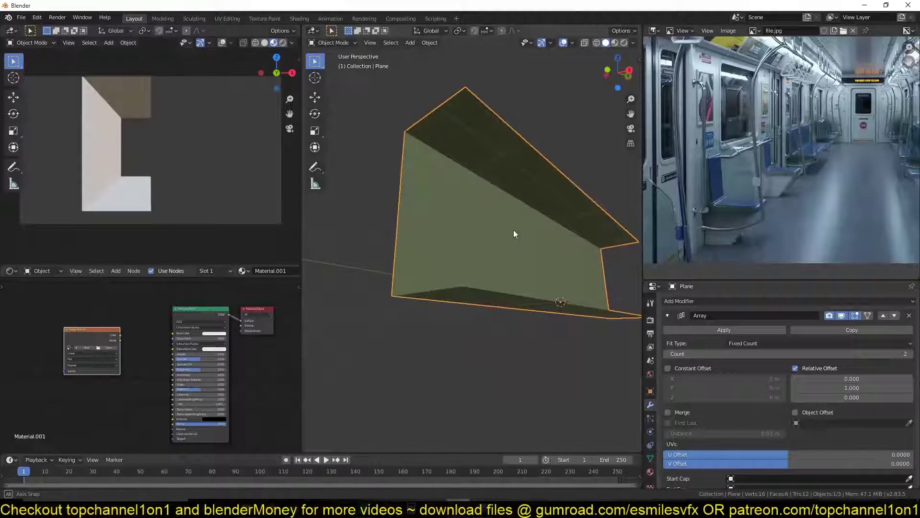
- Collapse the Array, add an X-axis Mirror modifier, and hide it in the viewport
left_click(668, 316)
left_click(719, 301)
left_click(770, 301)
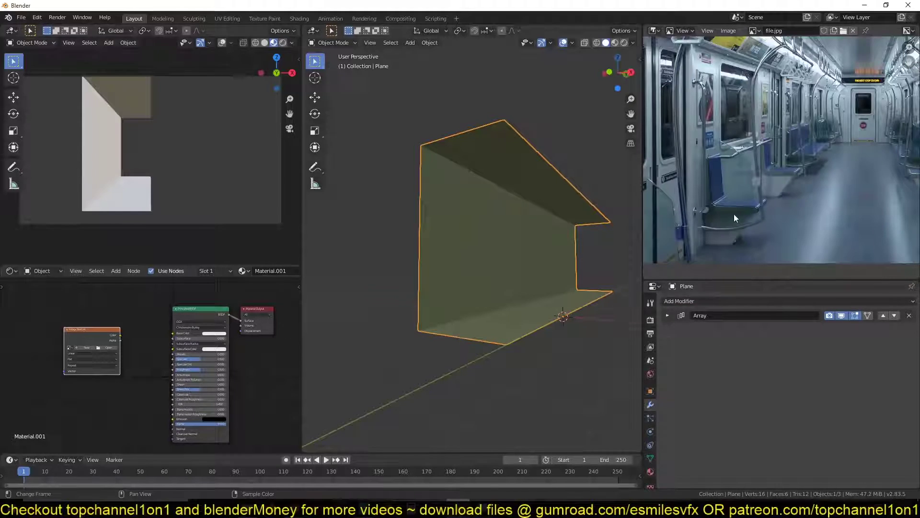
left_click(720, 301)
left_click(737, 195)
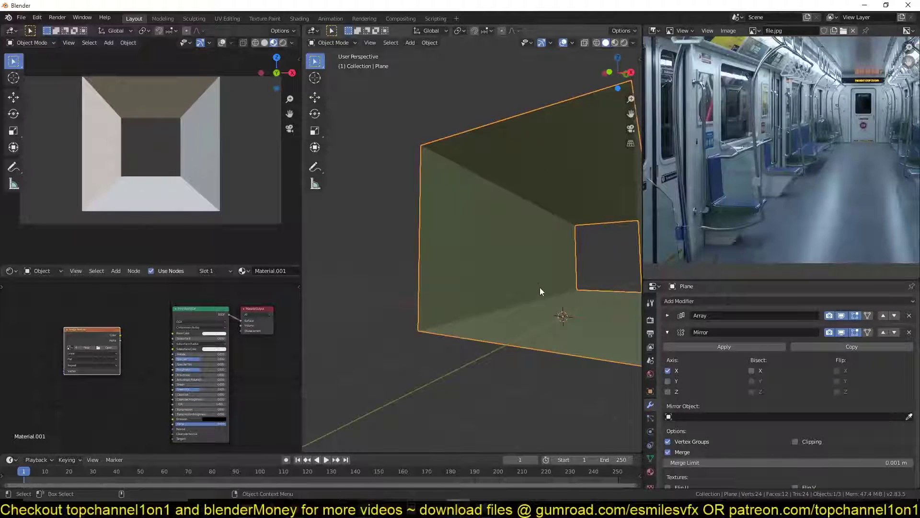
mouse_move(540, 286)
middle_mouse_down()
mouse_move(540, 298)
mouse_move(514, 302)
mouse_move(521, 250)
middle_mouse_up()
left_click(841, 332)
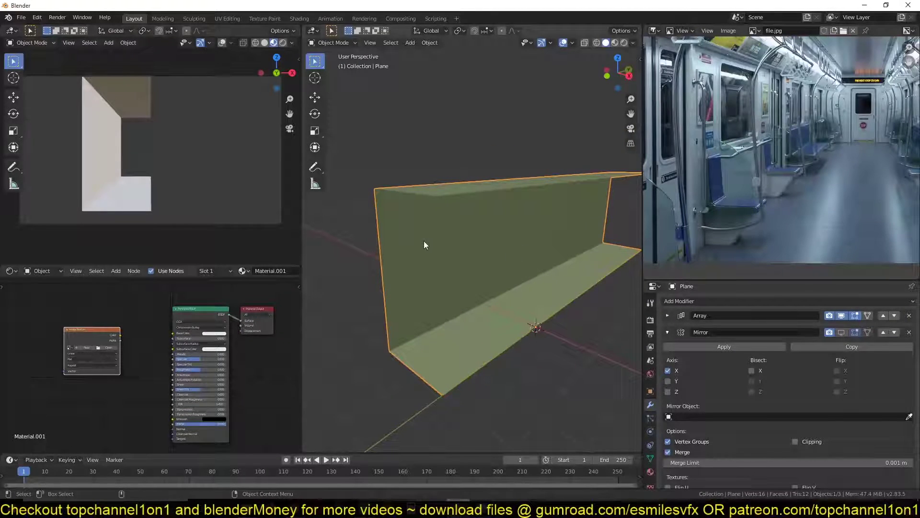
middle_click_drag(442, 238, 509, 242)
left_click(635, 43)
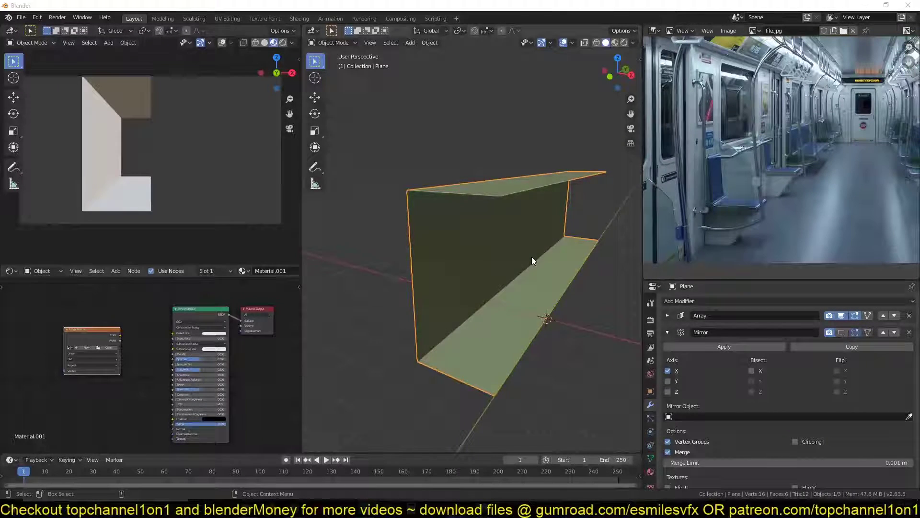
- Create an 'interior train' folder under march models and save 'interior train.blend' there
key("ctrl+shift+s")
left_click(369, 136)
left_click(399, 135)
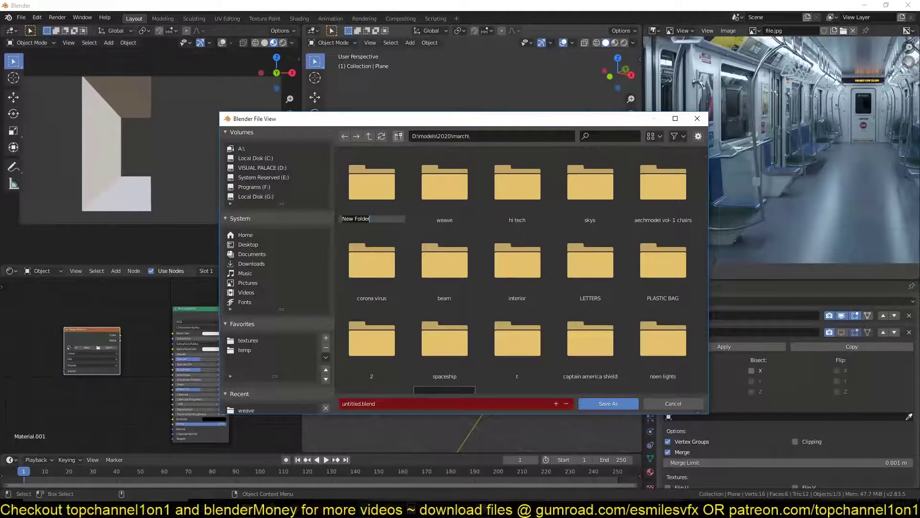
type("interior tt")
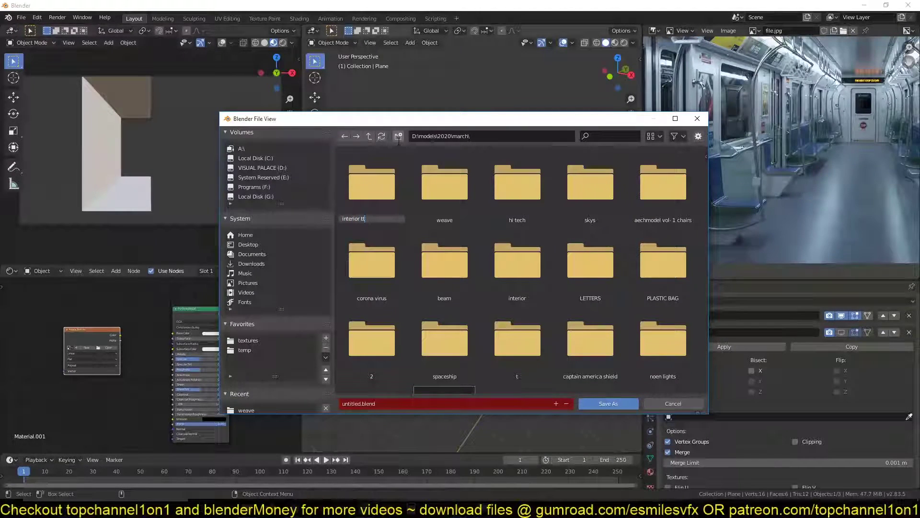
type("rain")
key("Return")
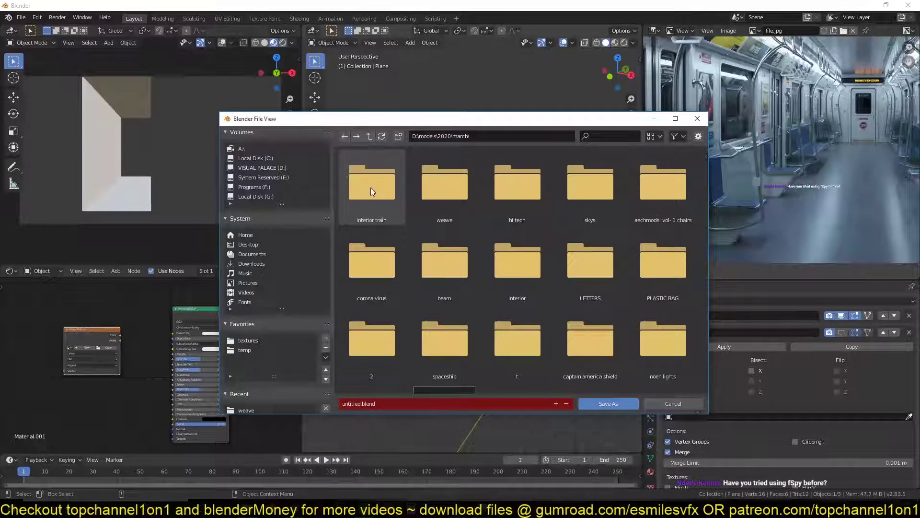
double_click(372, 188)
left_click(381, 404)
type("interior train\\")
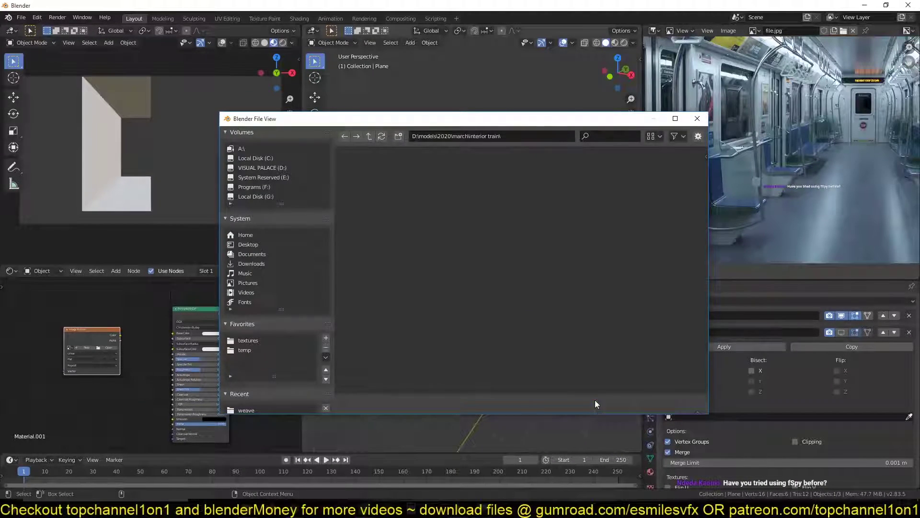
left_click(595, 401)
scroll(718, 135, "up", 1)
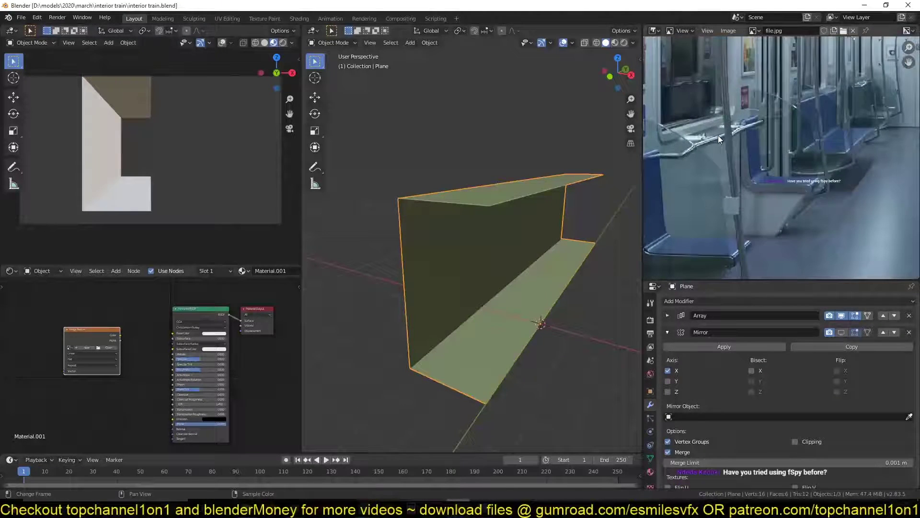
scroll(815, 173, "up", 2)
scroll(815, 172, "down", 2)
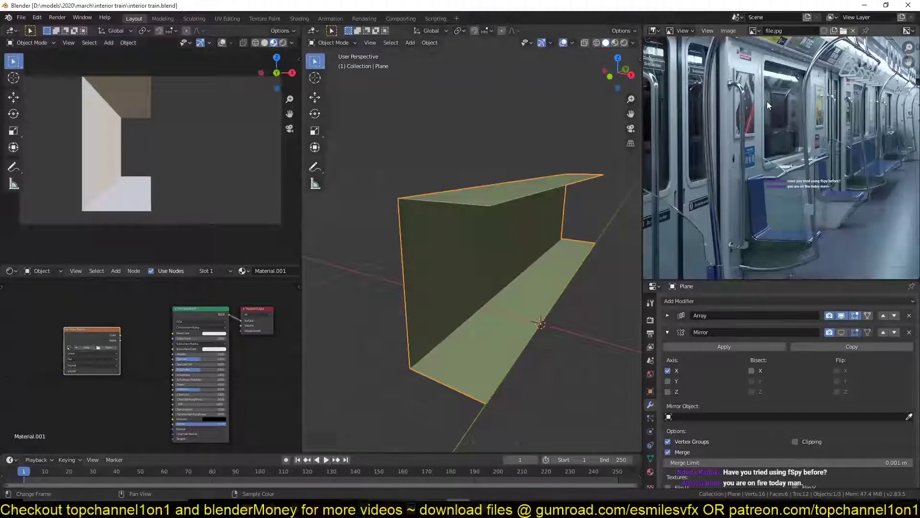
- Switch the right-side view to wireframe shading
key("KP_3")
key("z")
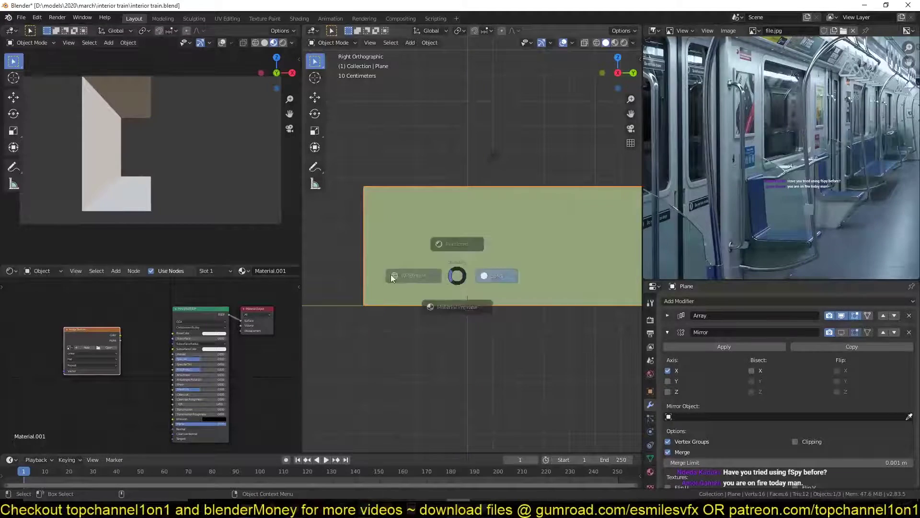
left_click(392, 277)
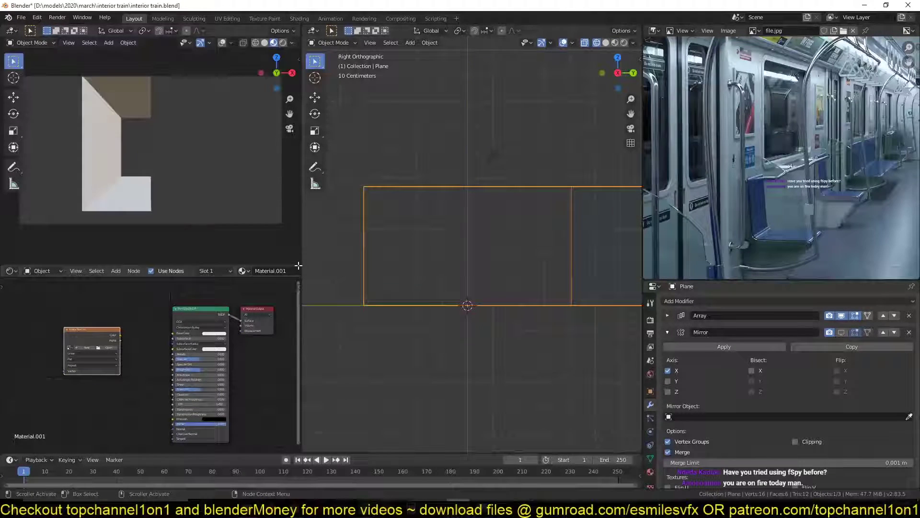
- Split the Shader Editor area and make the new area an Outliner
left_click_drag(299, 265, 126, 288)
left_click(13, 270)
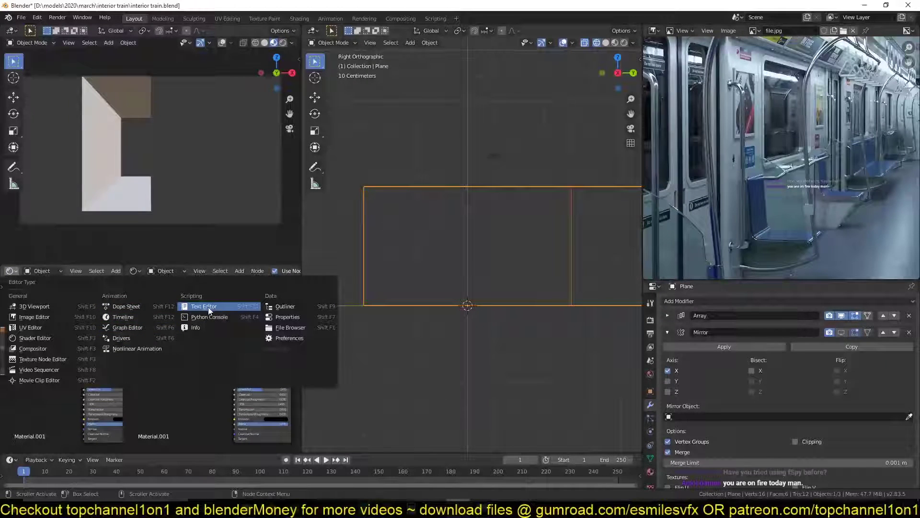
left_click(286, 306)
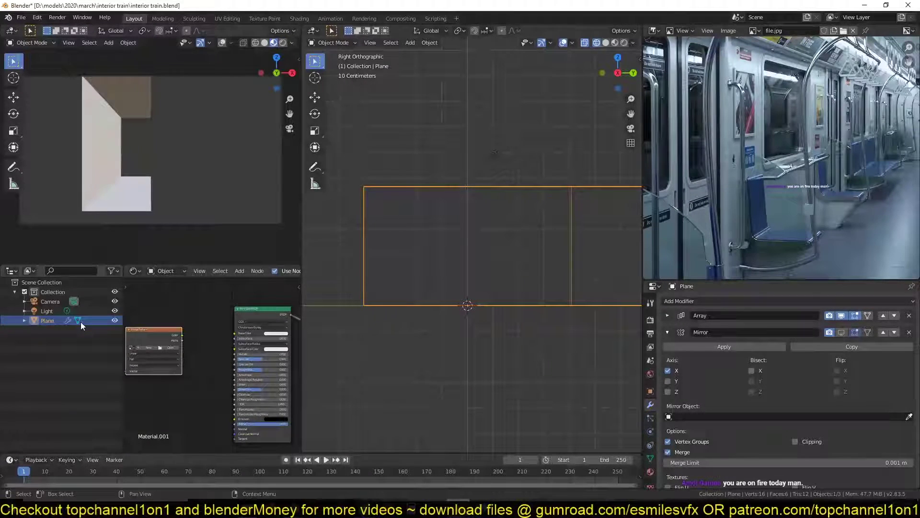
mouse_move(444, 244)
middle_mouse_down()
mouse_move(492, 282)
mouse_move(501, 266)
middle_mouse_up()
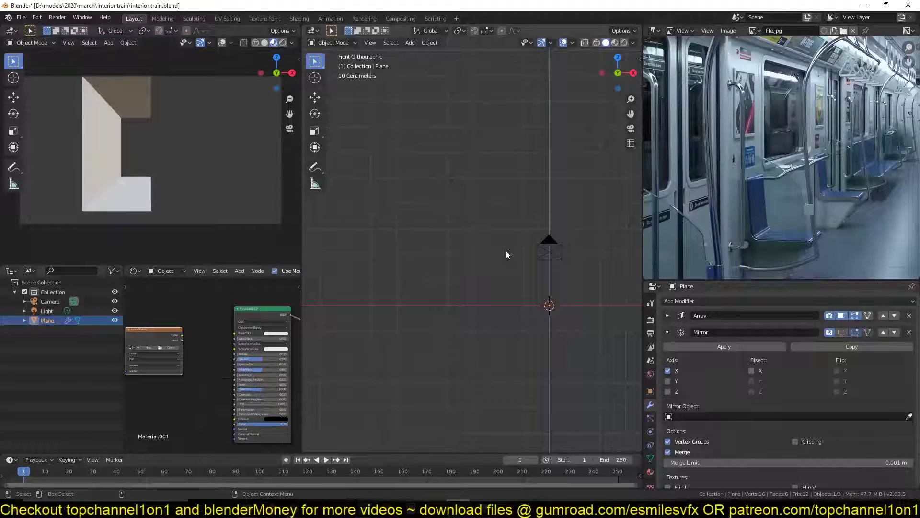
- Add a new plane in the right-side wireframe view
key("KP_3")
key("shift+a")
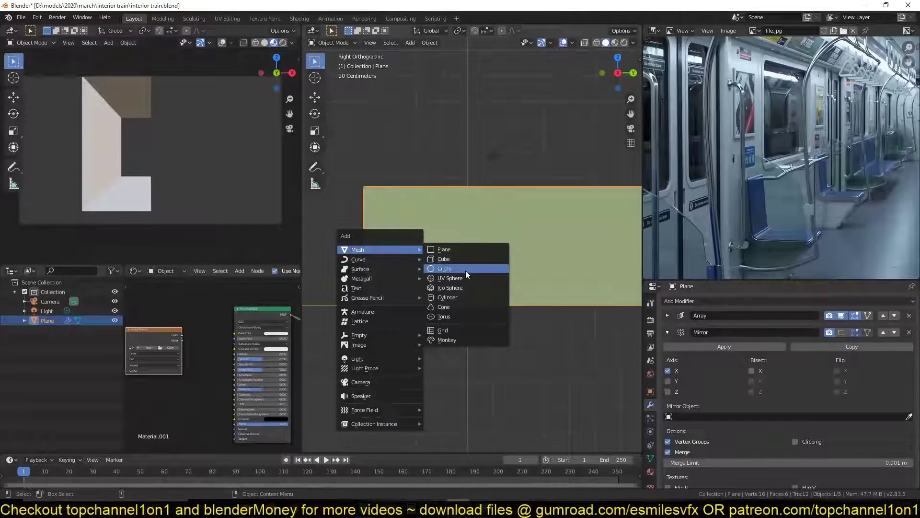
left_click(466, 250)
key("shift+z")
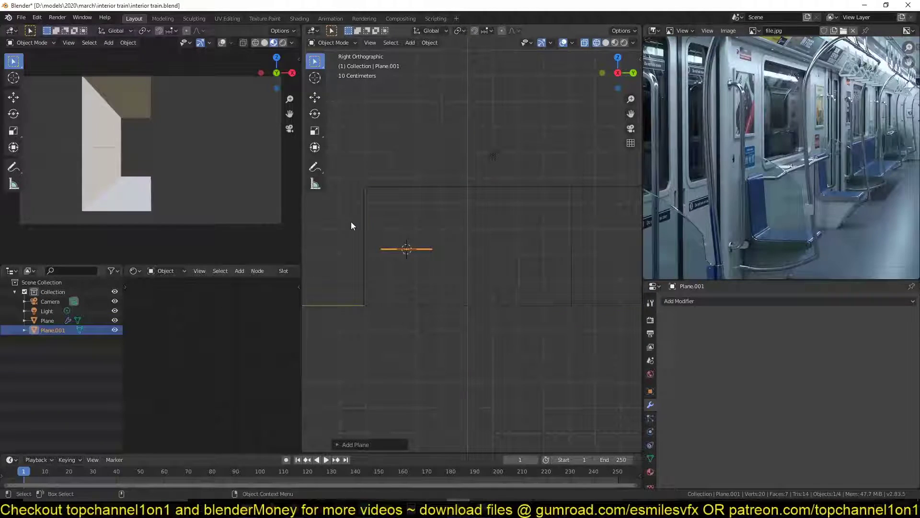
type("rx90")
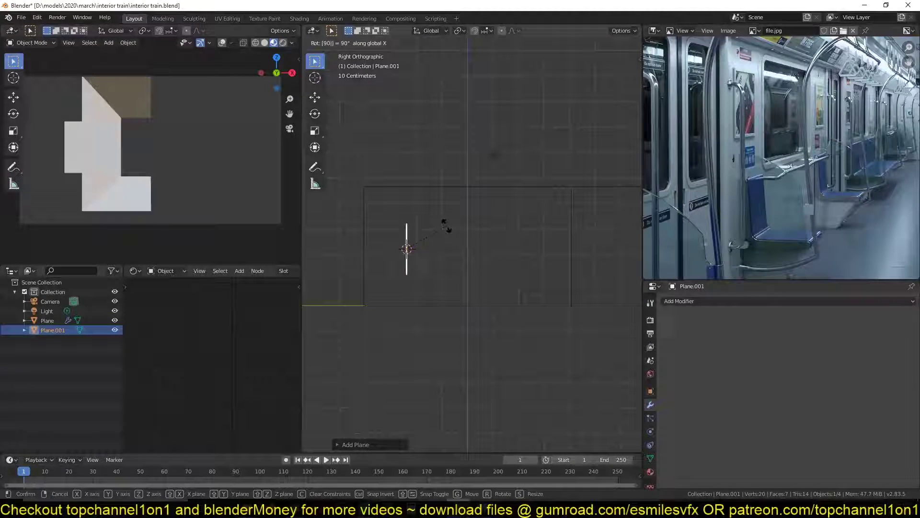
- Stand the plane upright, rotate it on Z, move it, and save
key("Return")
type("rz90")
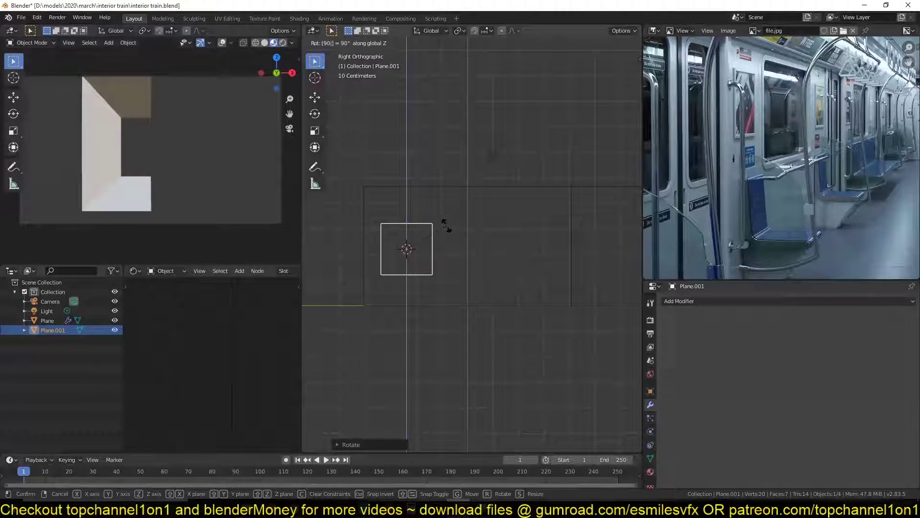
key("Return")
key("g")
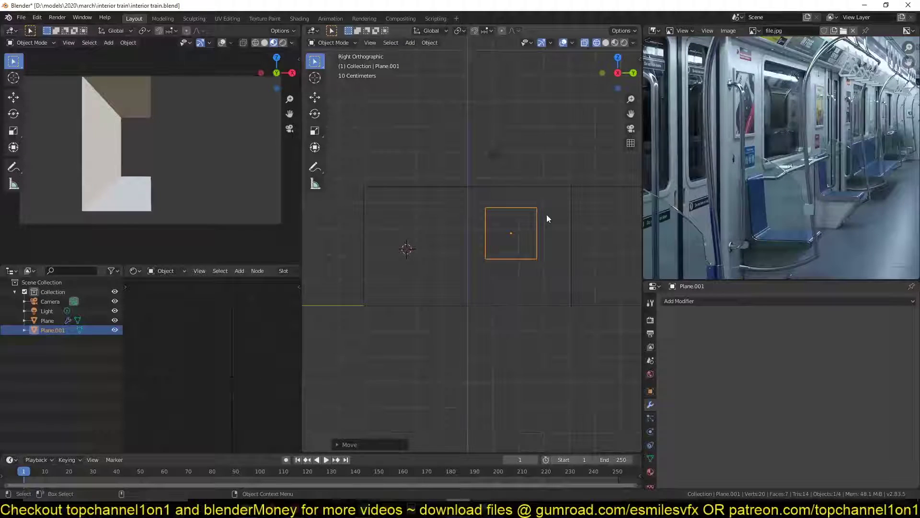
left_click(492, 232)
scroll(493, 232, "up", 2)
key("ctrl+s")
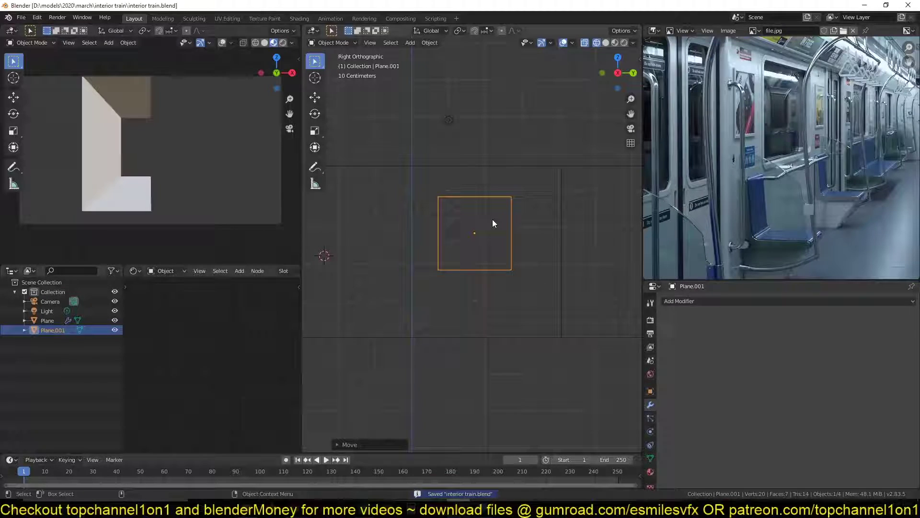
scroll(509, 213, "up", 1)
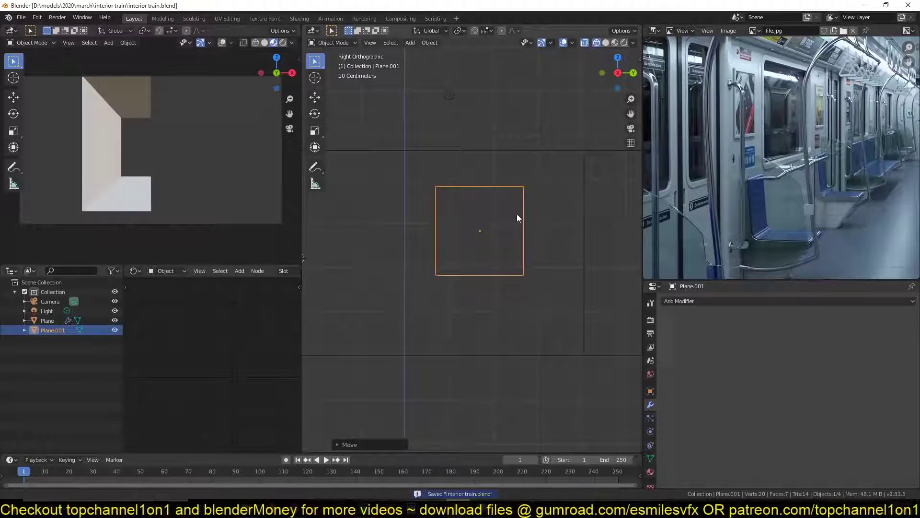
scroll(520, 227, "down", 1)
scroll(532, 234, "up", 2)
scroll(540, 237, "down", 2)
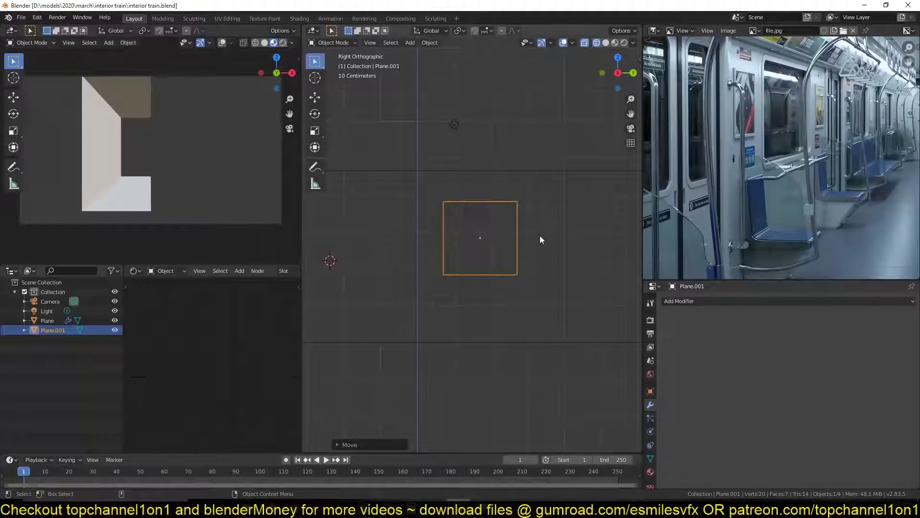
- Reposition the plane and widen it along the Y axis
middle_click_drag(540, 235, 516, 263, "shift")
left_click(484, 265)
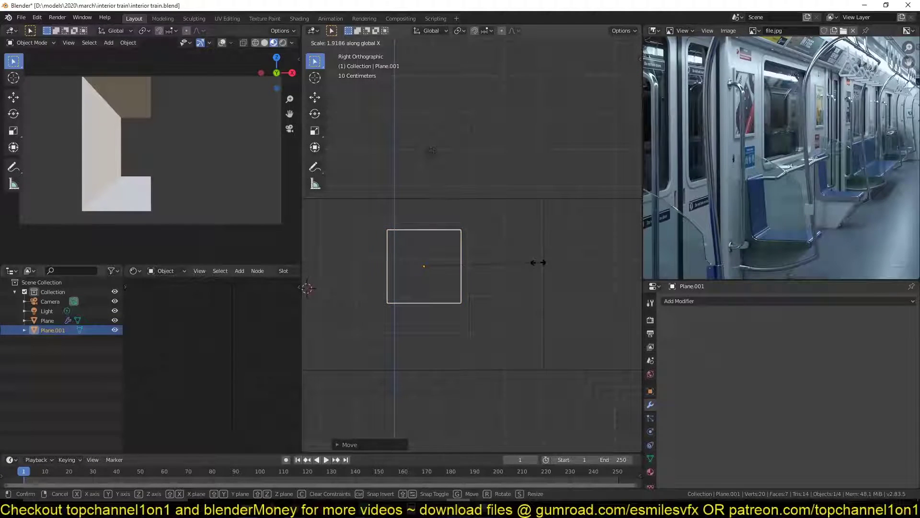
key("s")
key("Escape")
key("s")
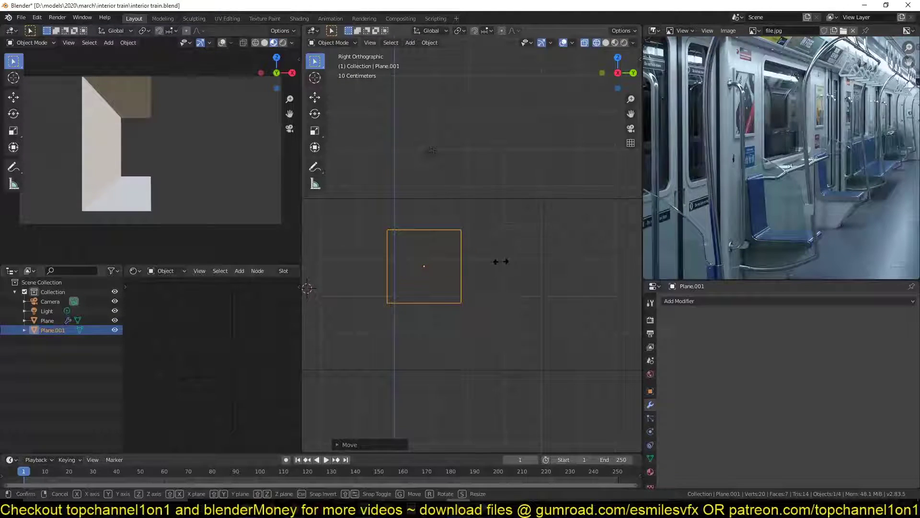
key("y")
left_click(528, 256)
- Move the plane along X against the wall and apply its scale
middle_click_drag(529, 251, 532, 279)
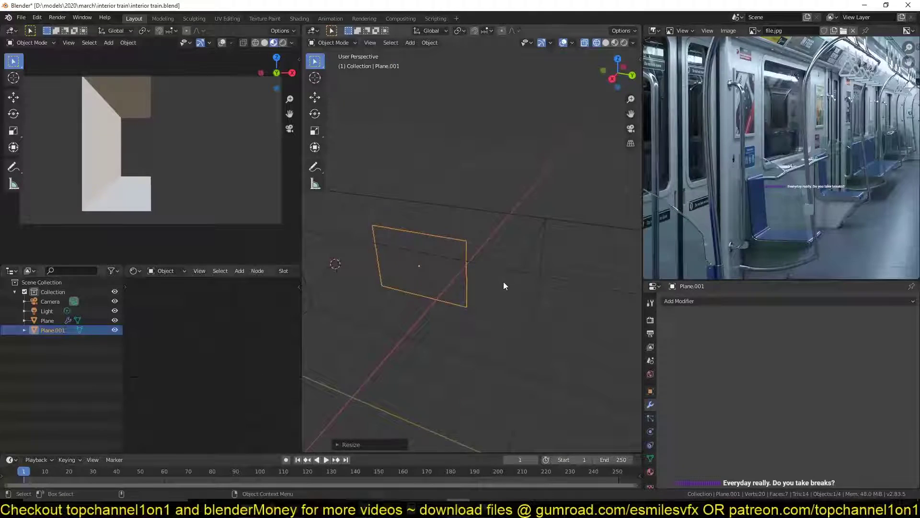
key("z")
left_click(519, 248)
scroll(511, 238, "up", 3)
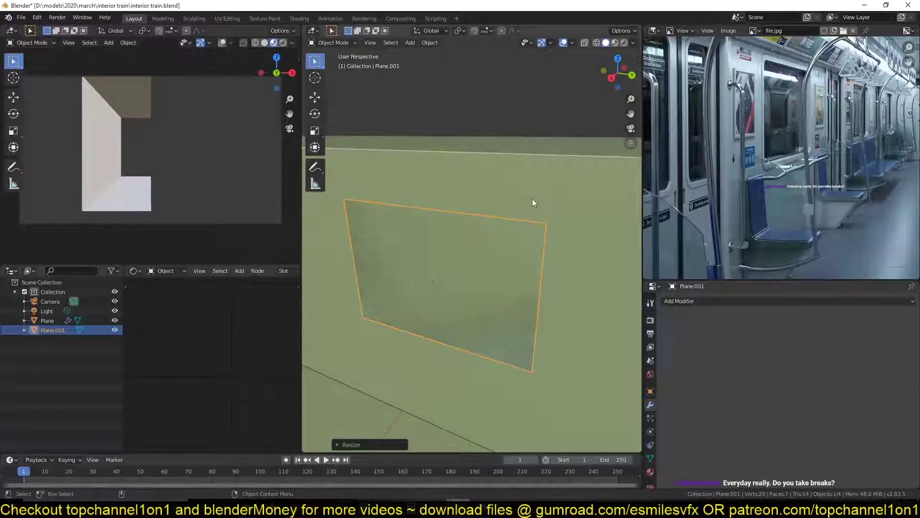
middle_click_drag(507, 211, 501, 215)
key("g")
key("x")
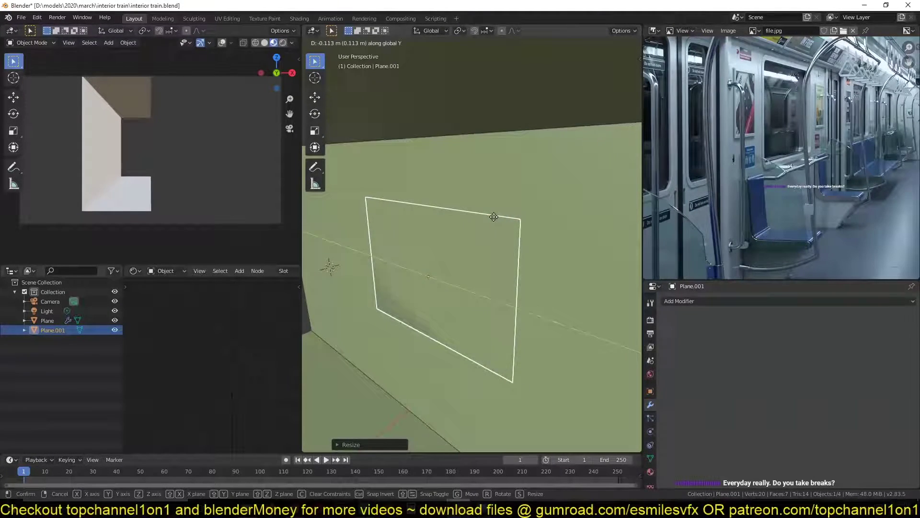
left_click(492, 218)
key("ctrl+a")
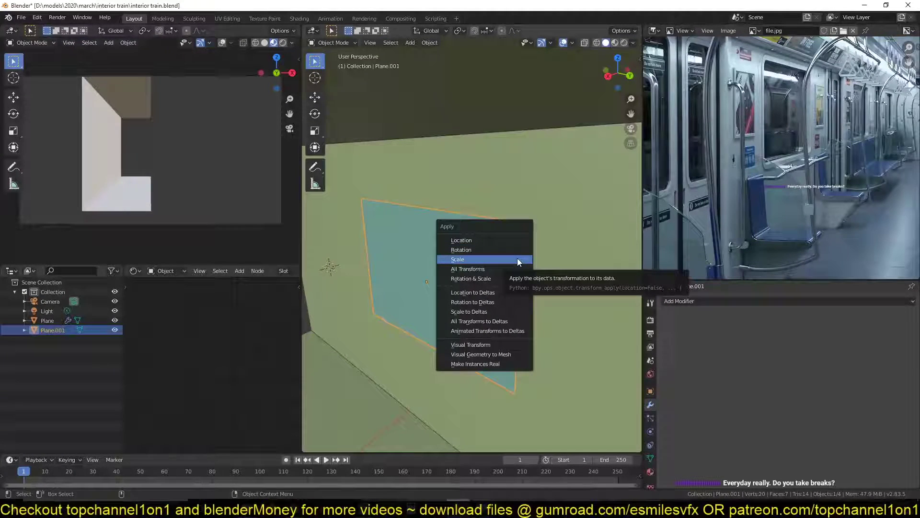
left_click(517, 258)
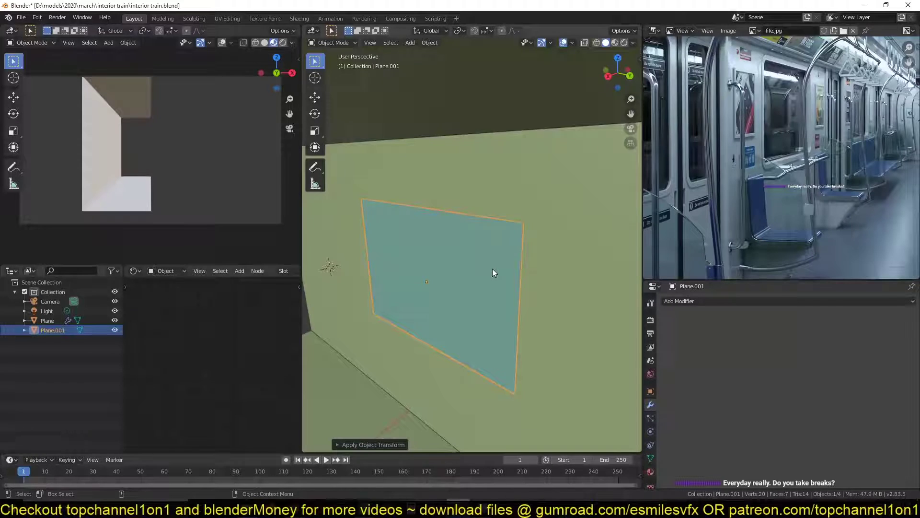
scroll(506, 258, "up", 2)
middle_click_drag(505, 258, 553, 229)
- Save, then vertex-bevel the plane's corners into rounded corners
key("ctrl+s")
key("Tab")
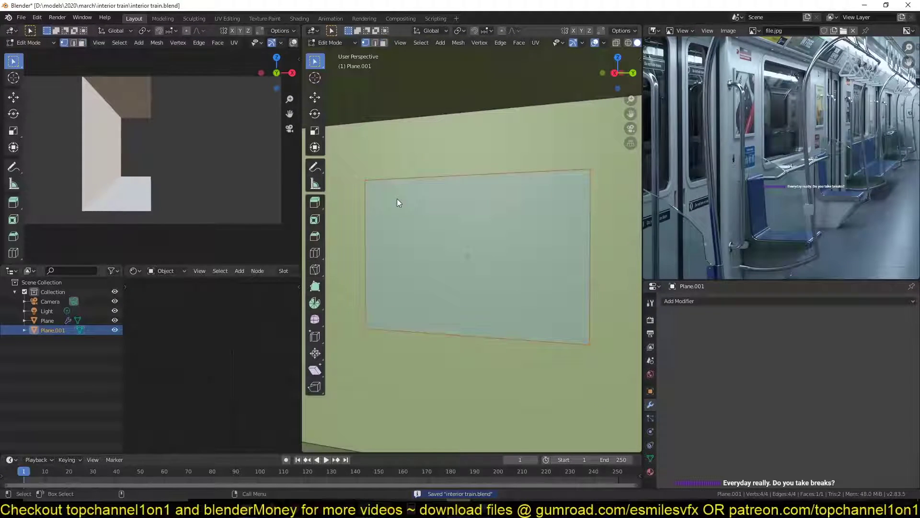
left_click(373, 188)
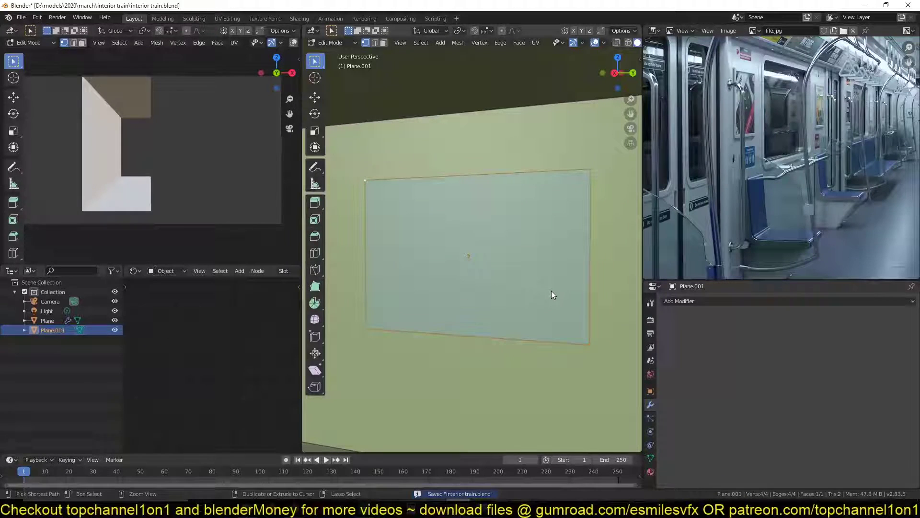
key("ctrl+shift+b")
scroll(577, 318, "up", 2)
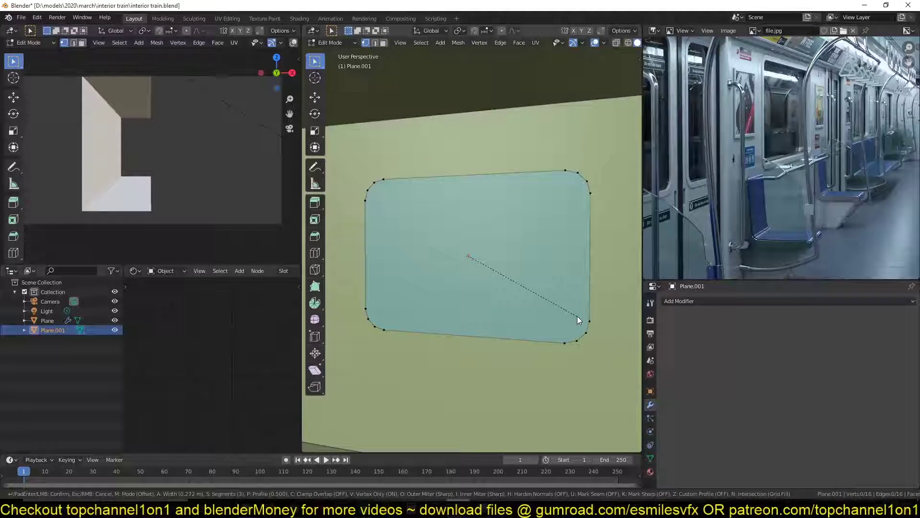
scroll(579, 319, "up", 1)
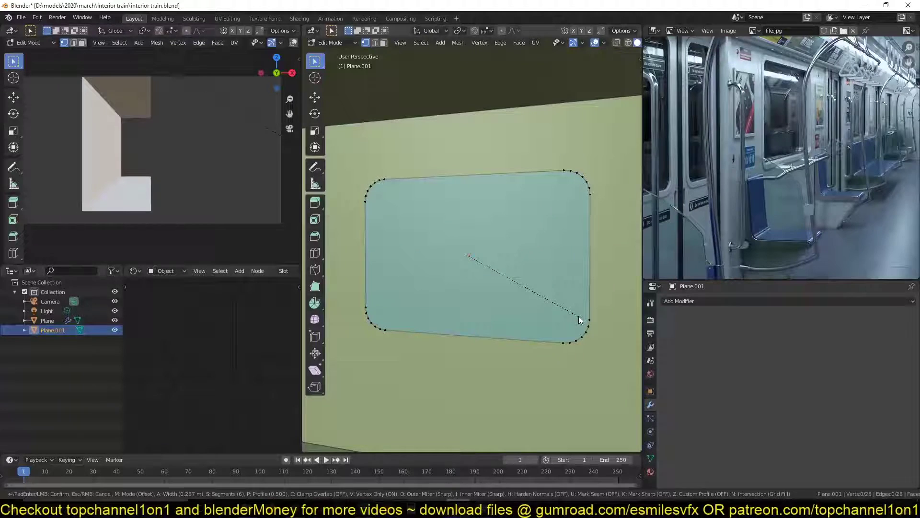
left_click(579, 320)
key("Tab")
mouse_move(568, 285)
middle_mouse_down()
mouse_move(500, 285)
mouse_move(479, 299)
middle_mouse_up()
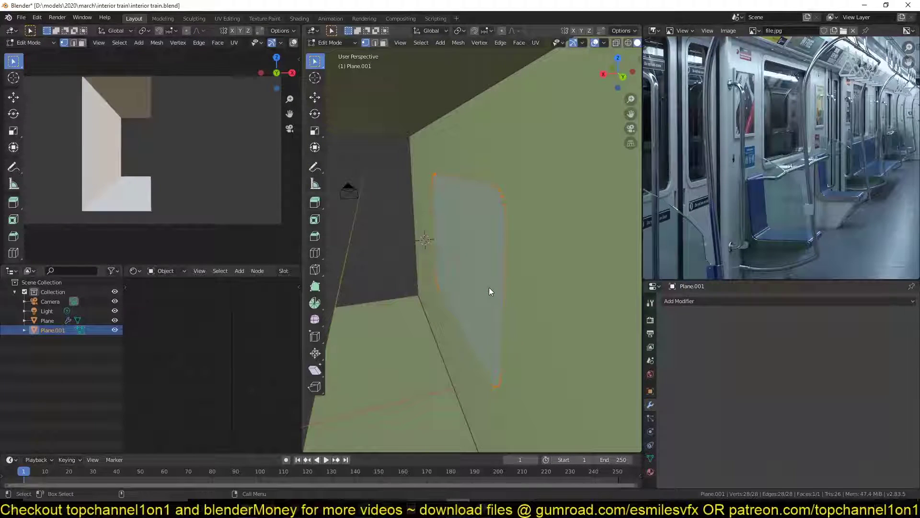
- Shade the window block smooth and enable Auto Smooth under Normals
key("Tab")
right_click(499, 243)
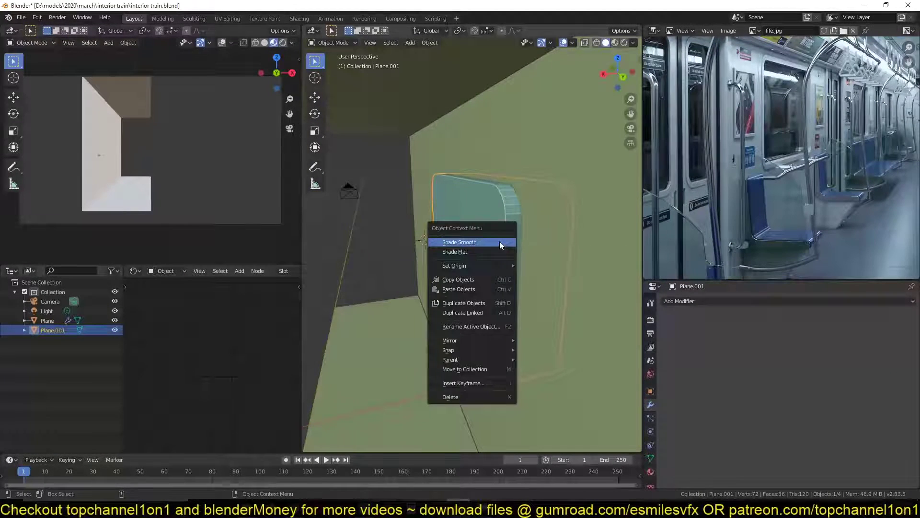
left_click(500, 242)
left_click(651, 458)
scroll(669, 442, "down", 2)
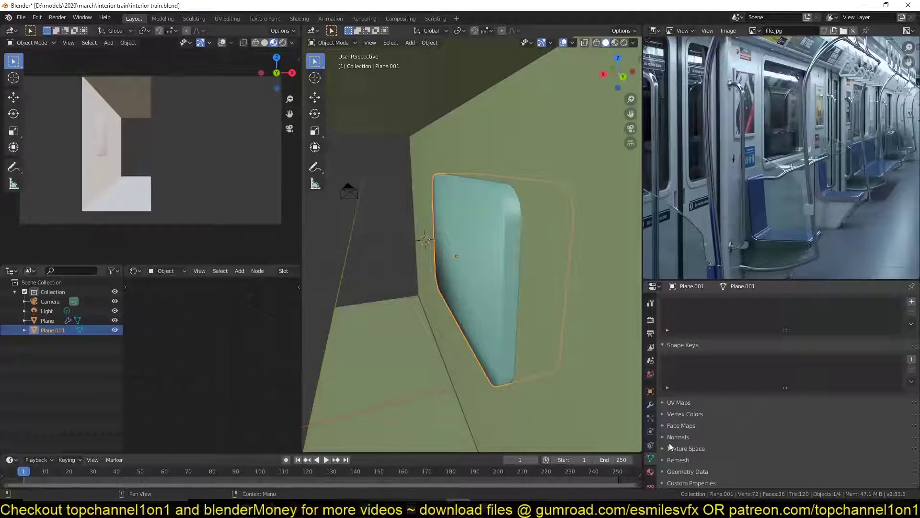
left_click(678, 437)
left_click(678, 448)
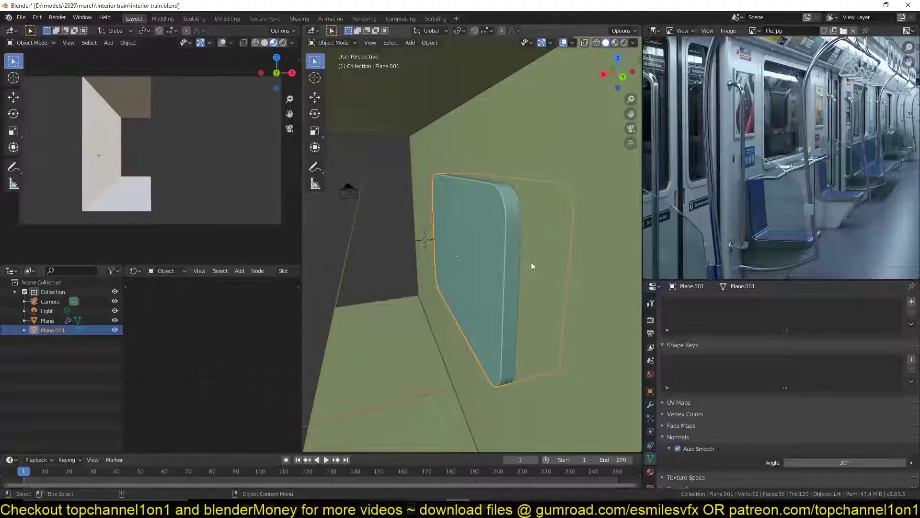
- Check the wall's modifiers, then reselect the window block
left_click(552, 169)
left_click(651, 404)
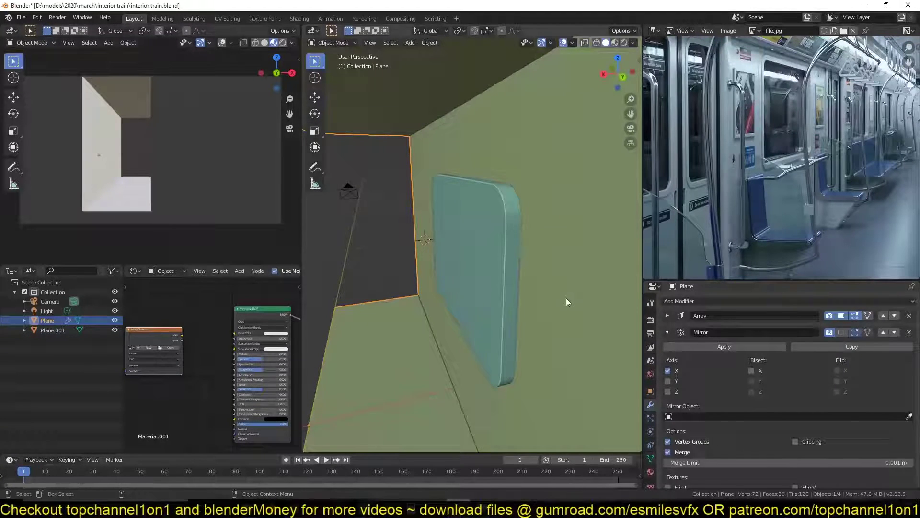
scroll(506, 255, "down", 5)
mouse_move(541, 261)
middle_mouse_down()
mouse_move(541, 239)
mouse_move(490, 243)
middle_mouse_up()
scroll(541, 238, "up", 5)
left_click(489, 248)
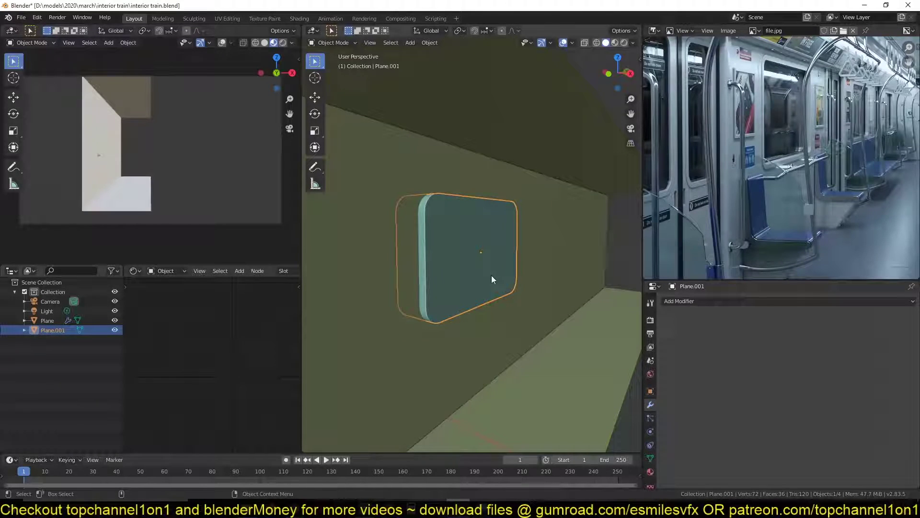
- Move Plane.001 into a new 'booleans' collection, then reselect the wall
key("m")
left_click(510, 281)
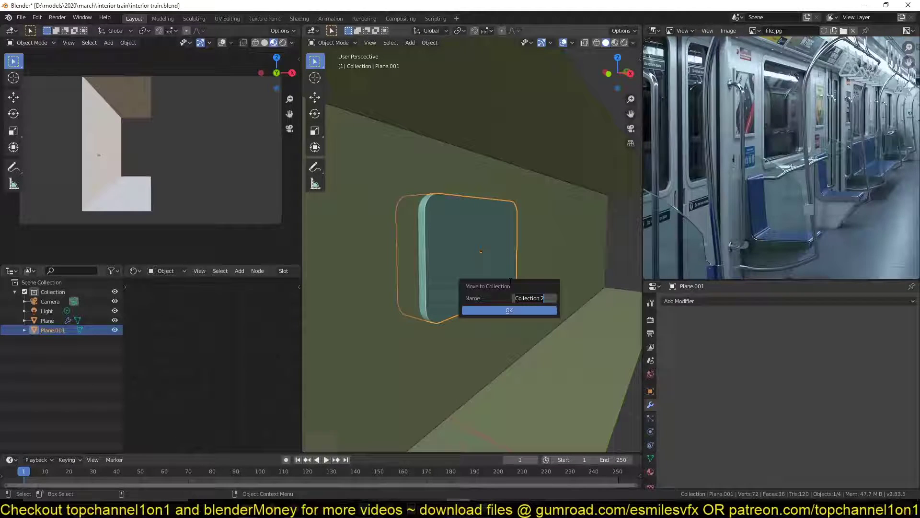
type("boolea")
type("ns")
key("Return")
left_click(507, 309)
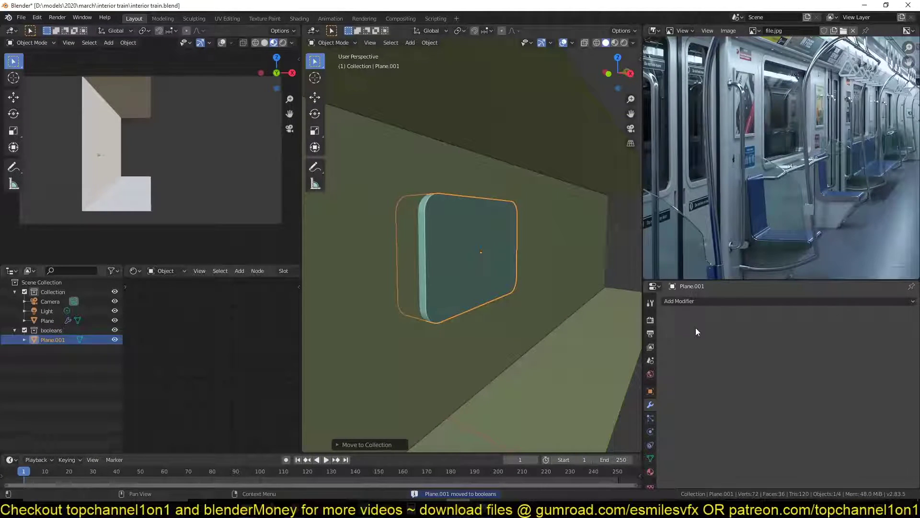
left_click(686, 302)
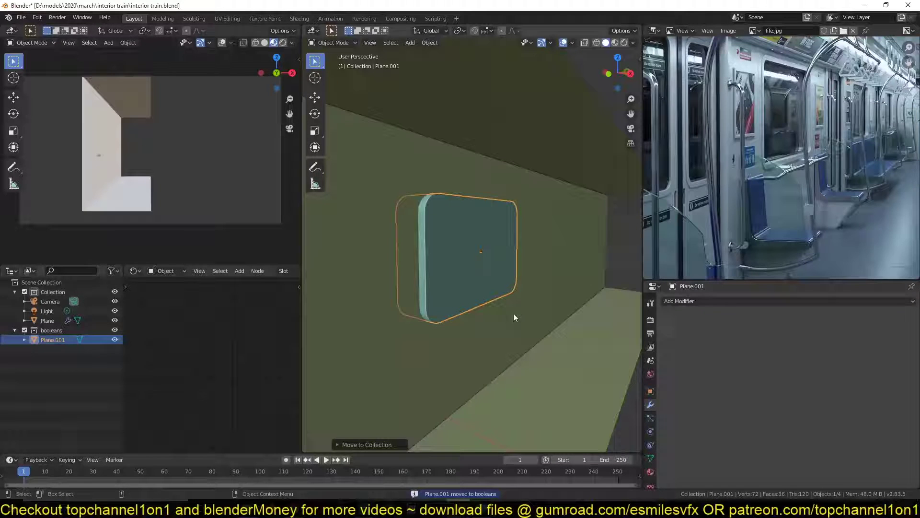
- Add a Boolean modifier to the wall plane below its Mirror modifier
left_click(557, 270)
left_click(667, 331)
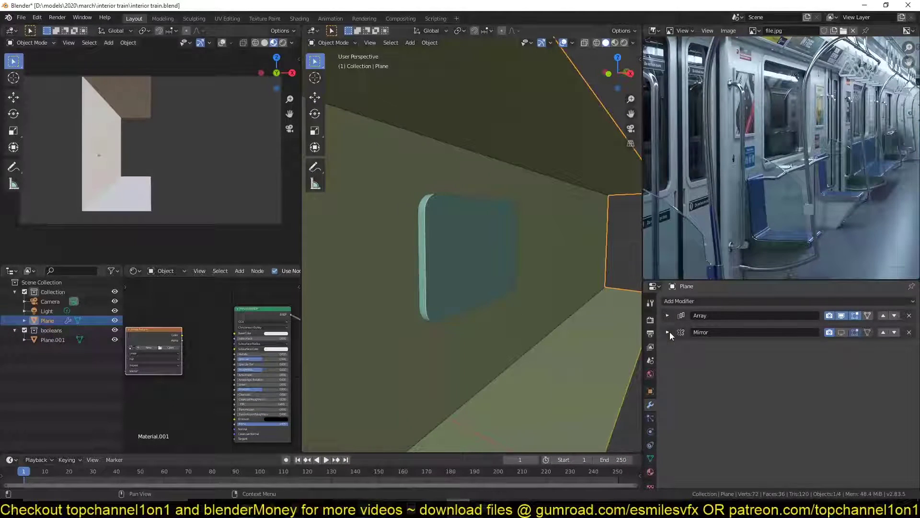
left_click(746, 299)
left_click(699, 299)
left_click(714, 301)
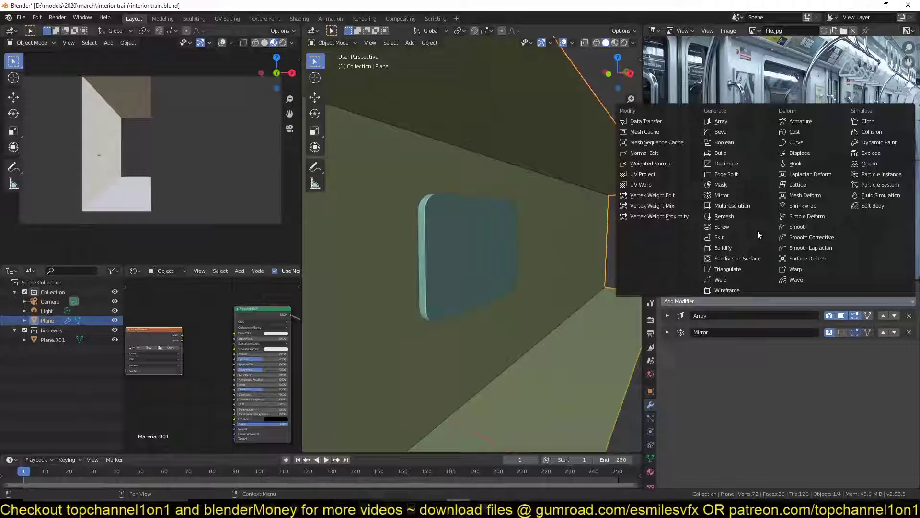
left_click(736, 142)
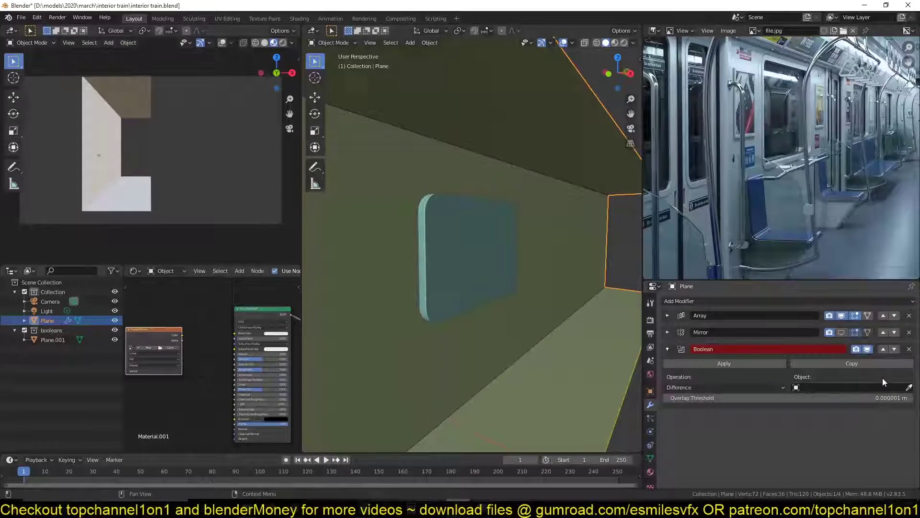
- Select the window block and expand its Viewport Display settings to pick a display style
left_click(469, 241)
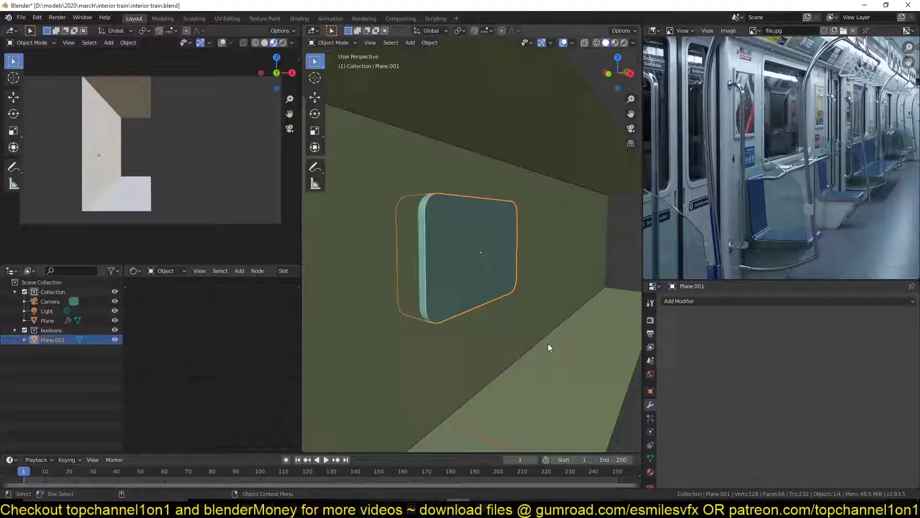
left_click(650, 391)
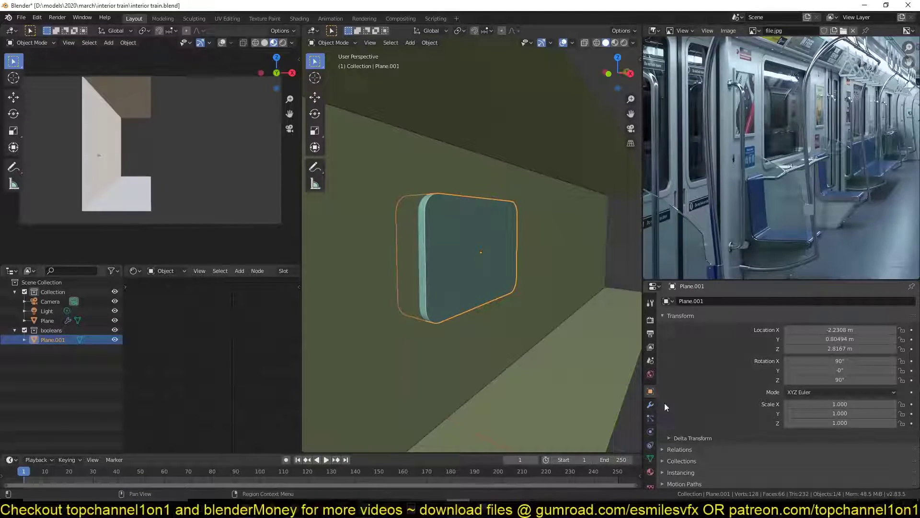
scroll(758, 426, "down", 2)
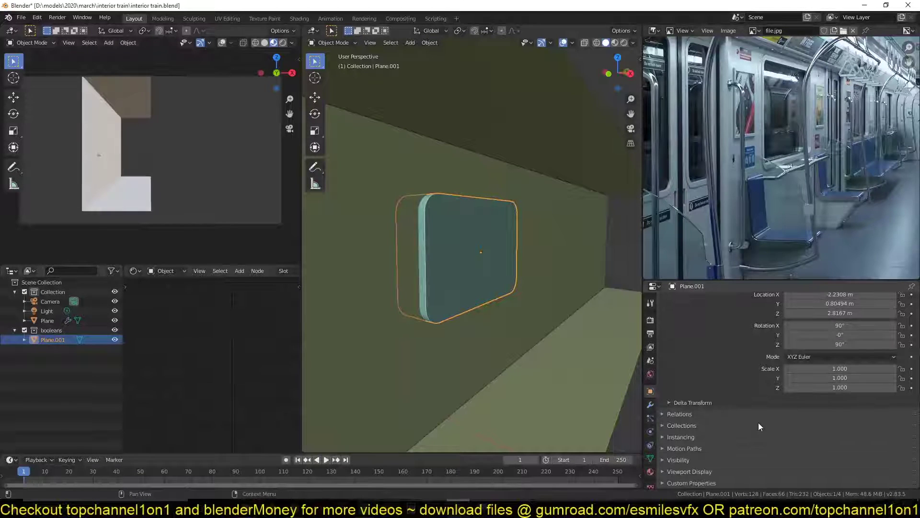
left_click(691, 471)
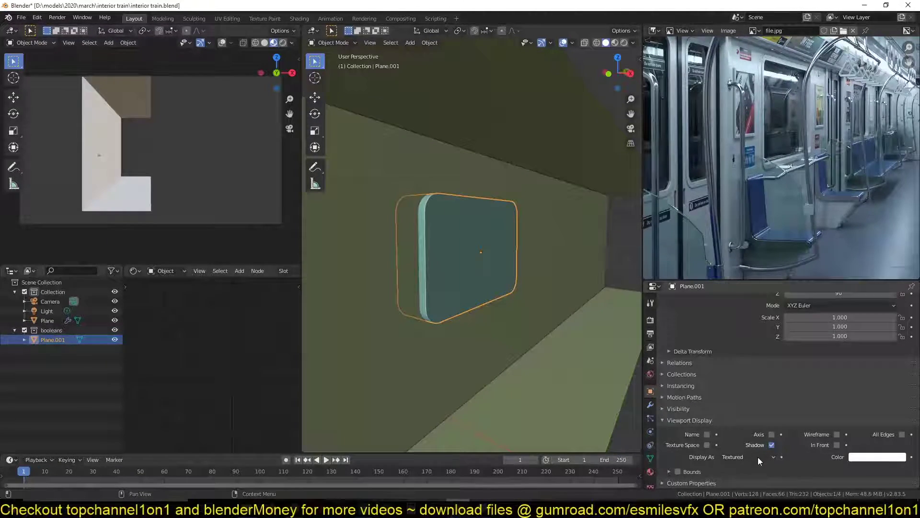
left_click(757, 456)
- Show the window block as Wire and add a Solidify modifier to the wall
left_click(750, 434)
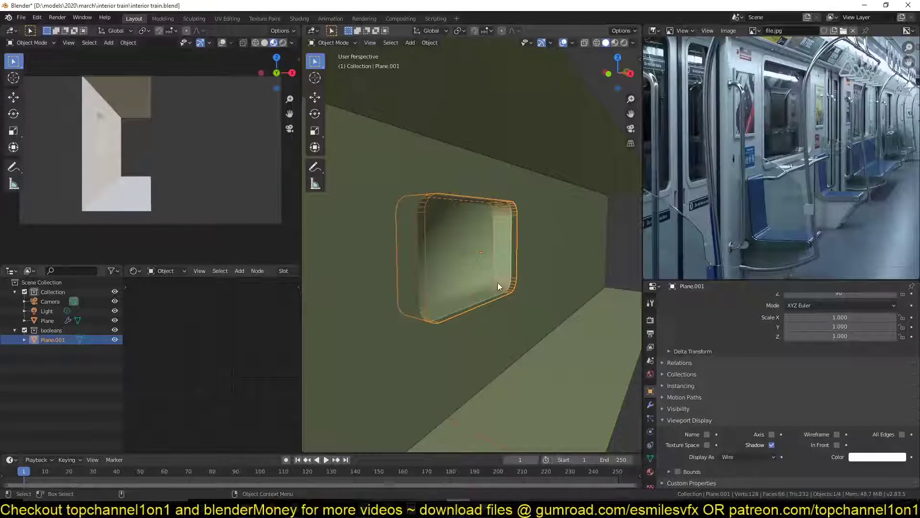
mouse_move(497, 283)
middle_mouse_down()
mouse_move(361, 326)
mouse_move(401, 303)
mouse_move(387, 250)
mouse_move(433, 240)
middle_mouse_up()
left_click(387, 249)
left_click(651, 404)
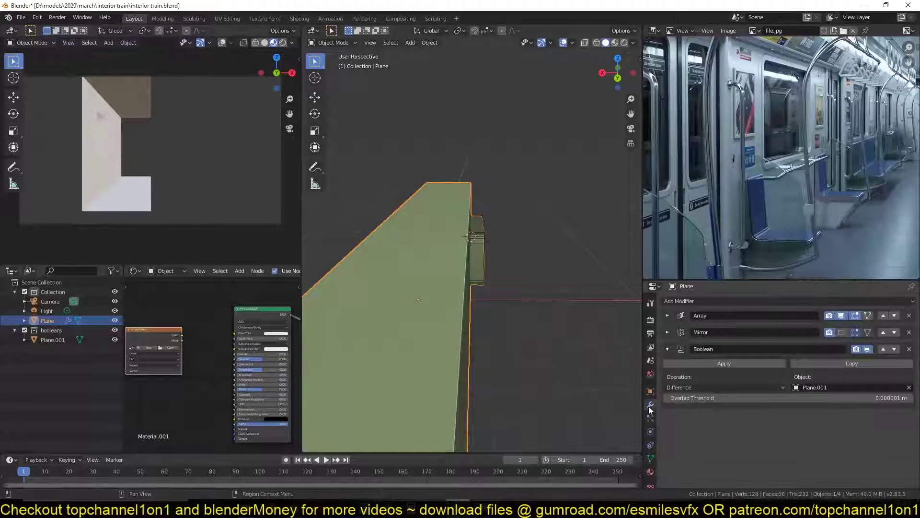
left_click(729, 301)
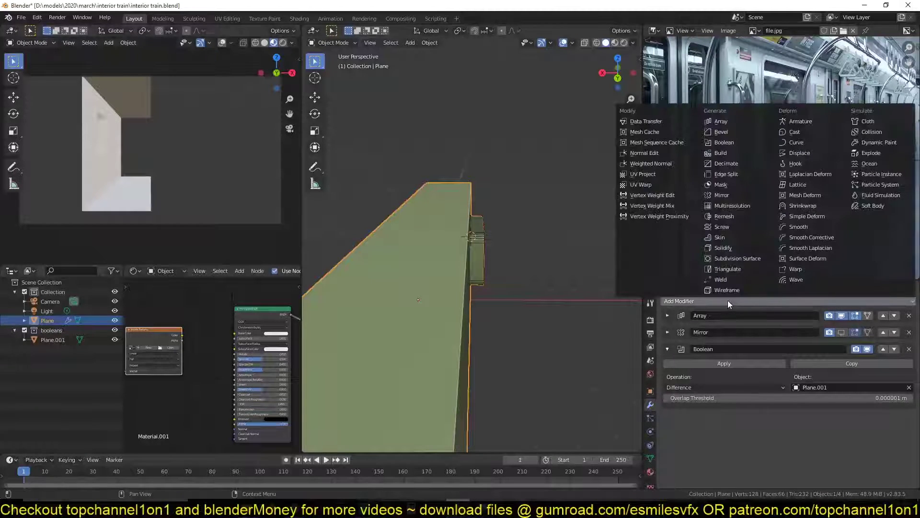
left_click(731, 248)
- Set the wall's Solidify thickness to -0.208 m, checking the hole from the side
mouse_move(426, 281)
middle_mouse_down()
mouse_move(414, 257)
mouse_move(445, 259)
middle_mouse_up()
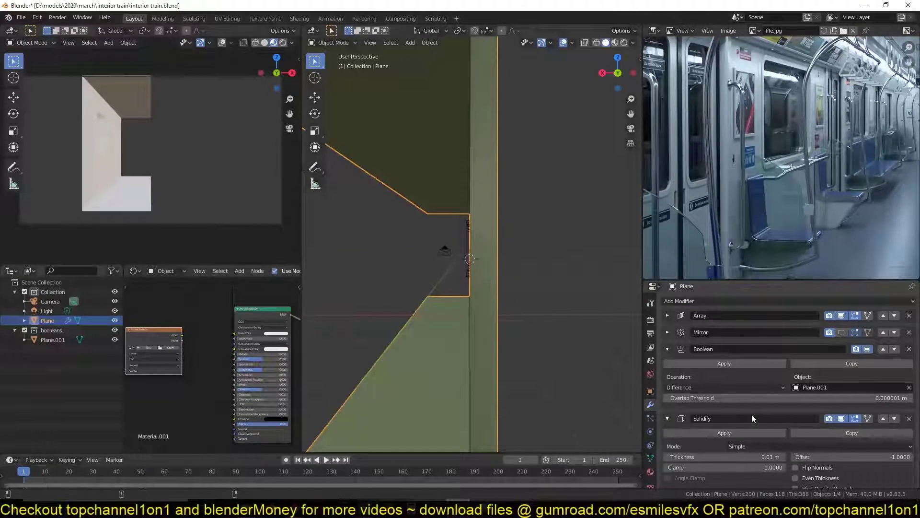
left_click_drag(719, 456, 747, 457)
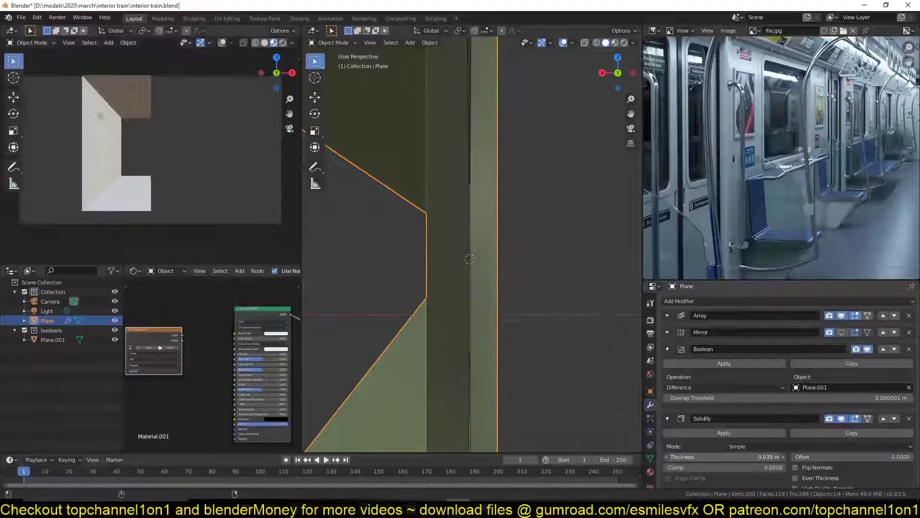
middle_click_drag(462, 273, 536, 274)
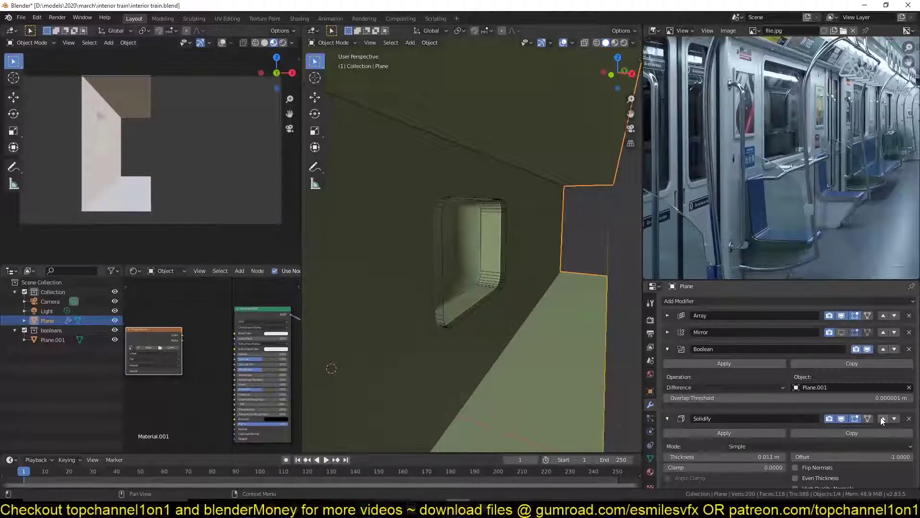
key("ctrl+a")
scroll(393, 255, "up", 3)
mouse_move(394, 255)
middle_mouse_down()
mouse_move(569, 280)
mouse_move(527, 273)
middle_mouse_up()
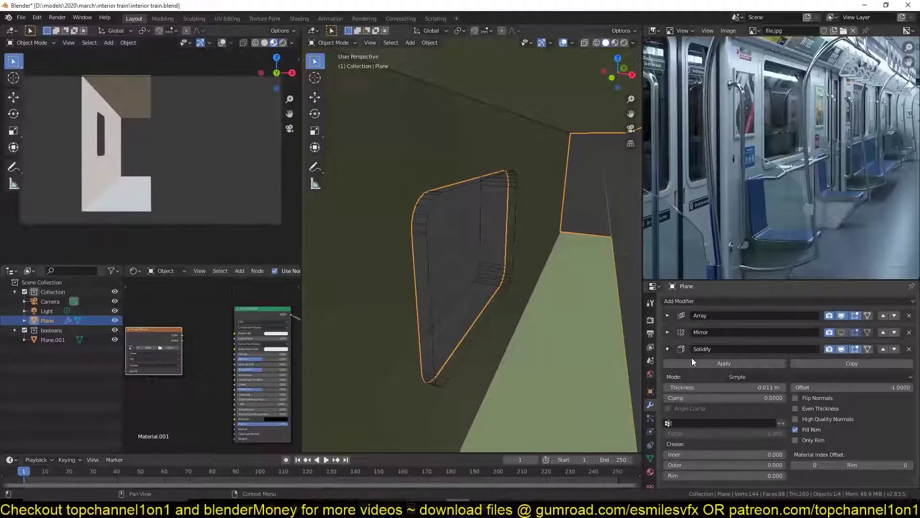
left_click_drag(741, 388, 668, 387)
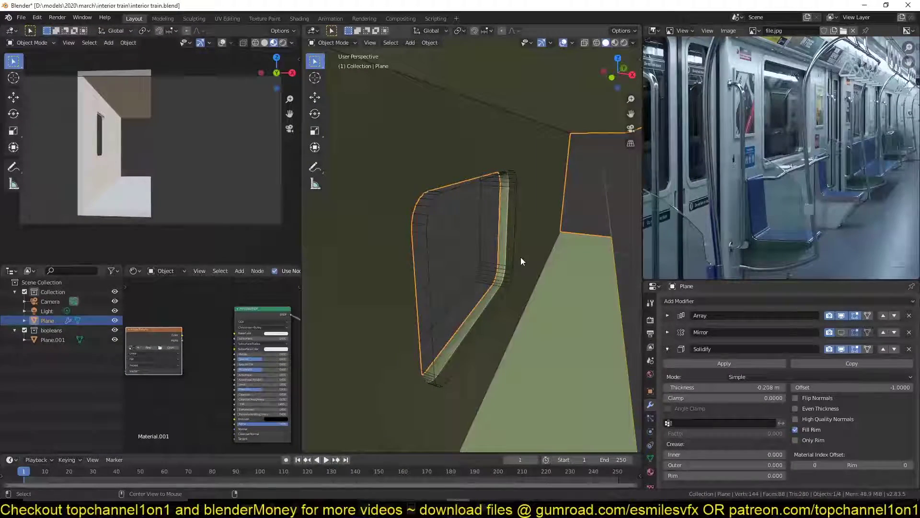
mouse_move(521, 257)
middle_mouse_down()
mouse_move(425, 242)
mouse_move(528, 259)
middle_mouse_up()
scroll(425, 241, "down", 3)
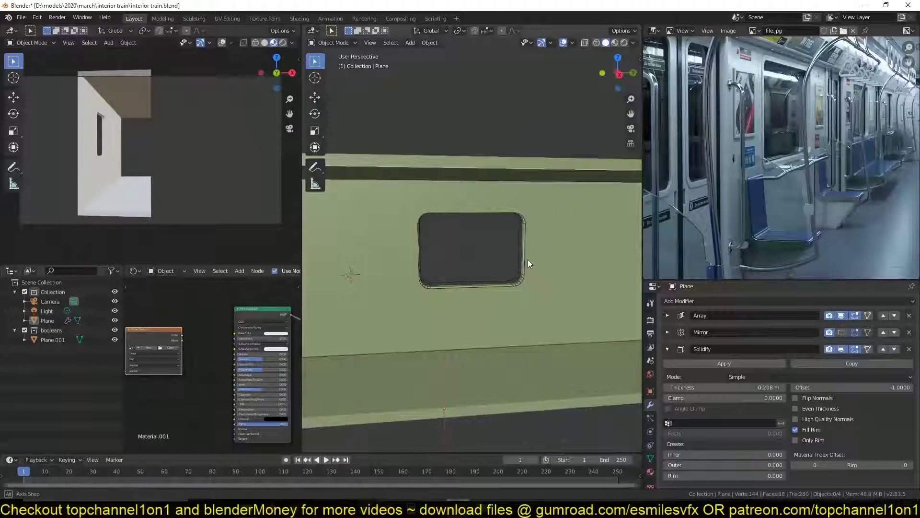
- Move the Array modifier below Mirror and Solidify, collapsing the other modifier panels
left_click(547, 252)
scroll(534, 232, "down", 5)
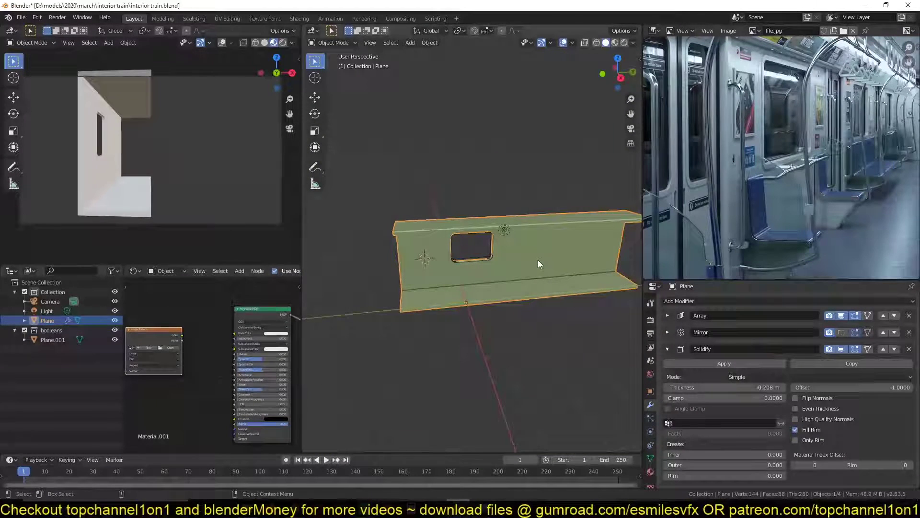
left_click(894, 315)
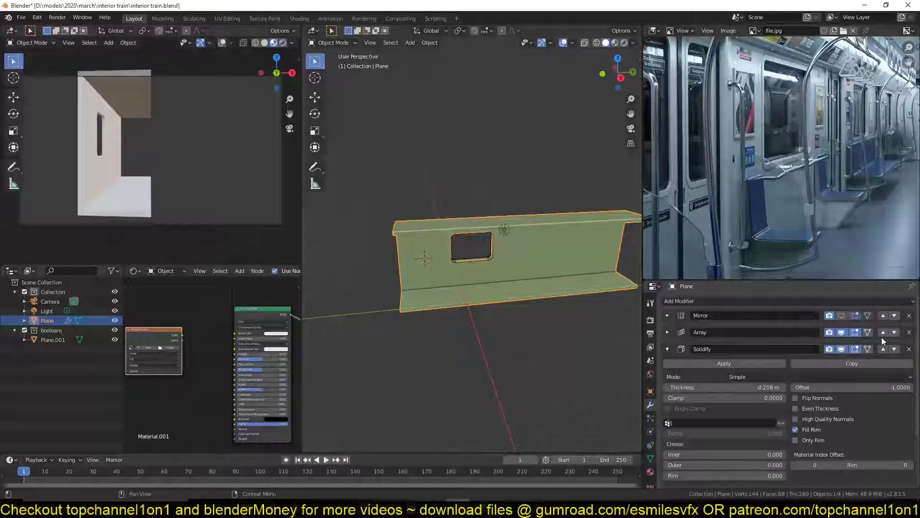
left_click(894, 332)
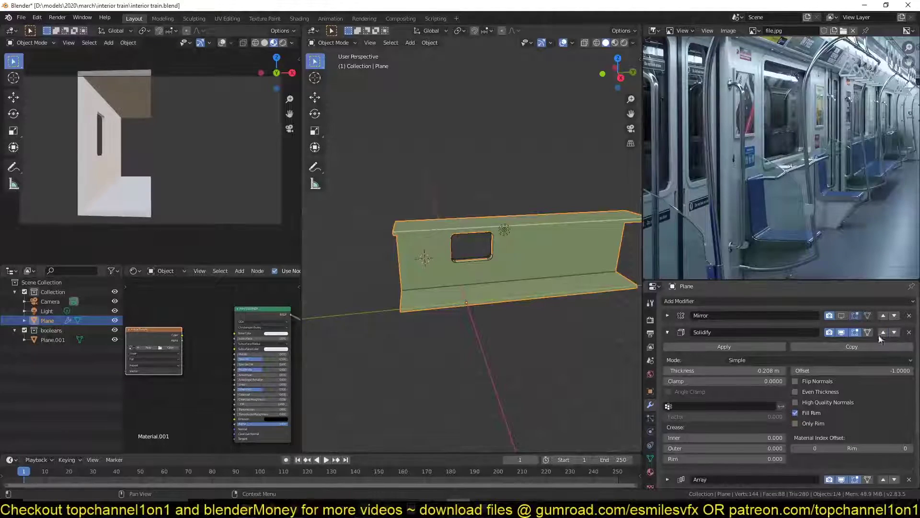
left_click(667, 332)
left_click(679, 365)
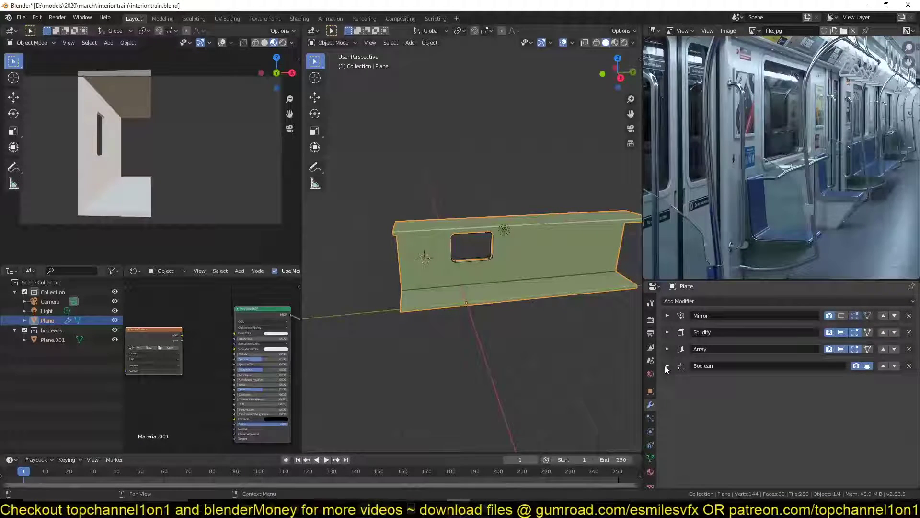
left_click(666, 350)
- In wireframe view, test the Array at one section, then restore two sections
key("shift+z")
middle_click_drag(415, 291, 445, 284)
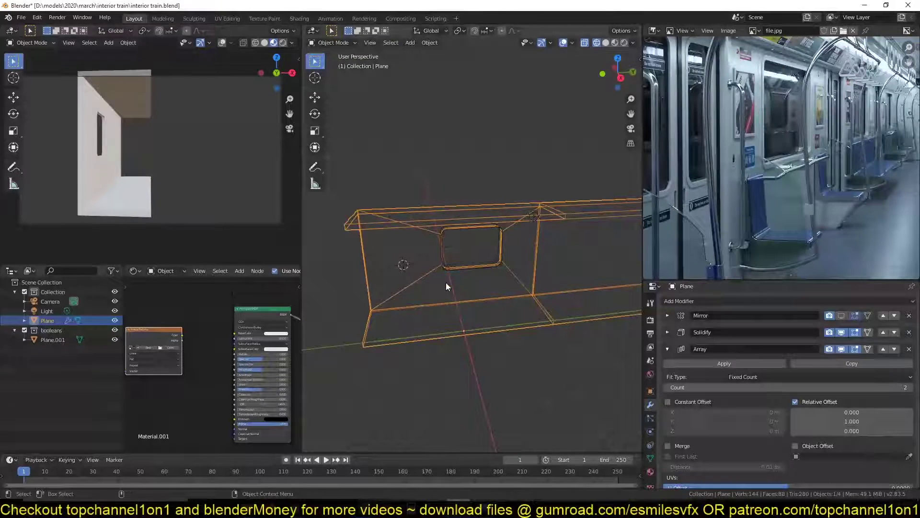
middle_click_drag(615, 242, 585, 248, "shift")
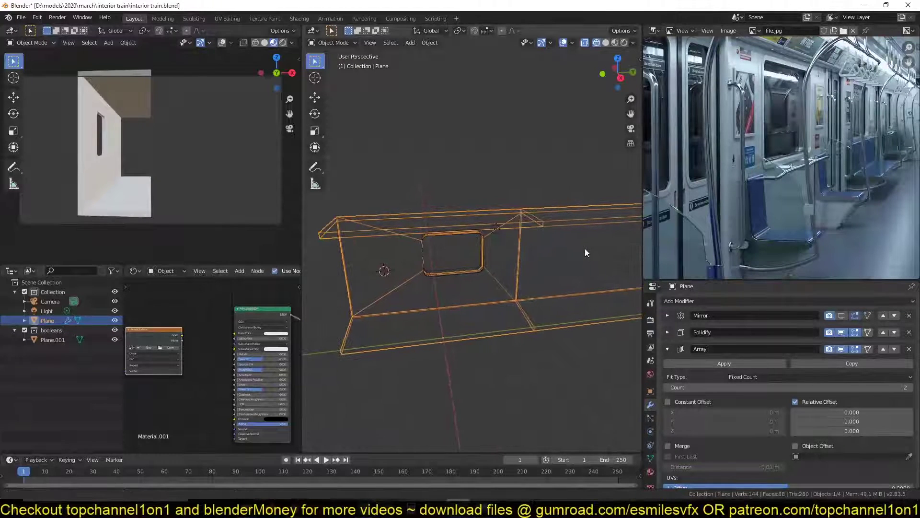
left_click(670, 349)
left_click(670, 348)
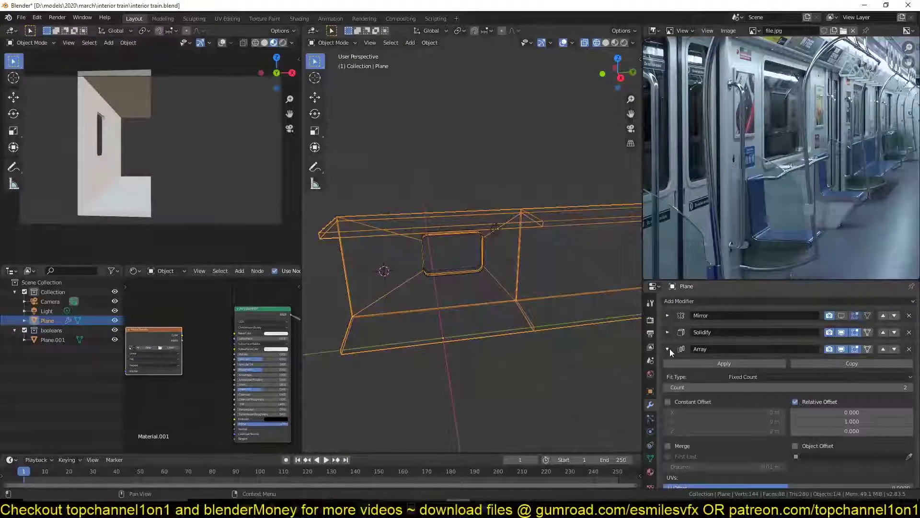
left_click(667, 386)
left_click(908, 387)
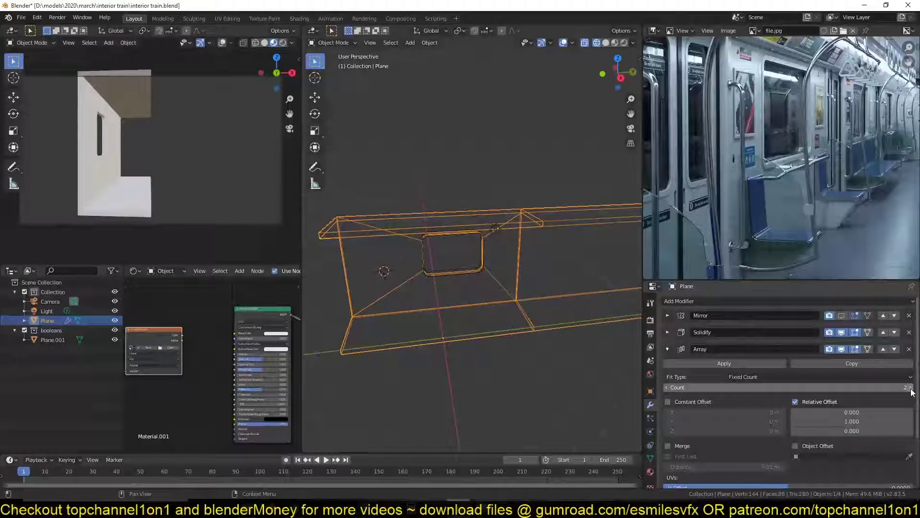
middle_click_drag(476, 305, 486, 311, "shift")
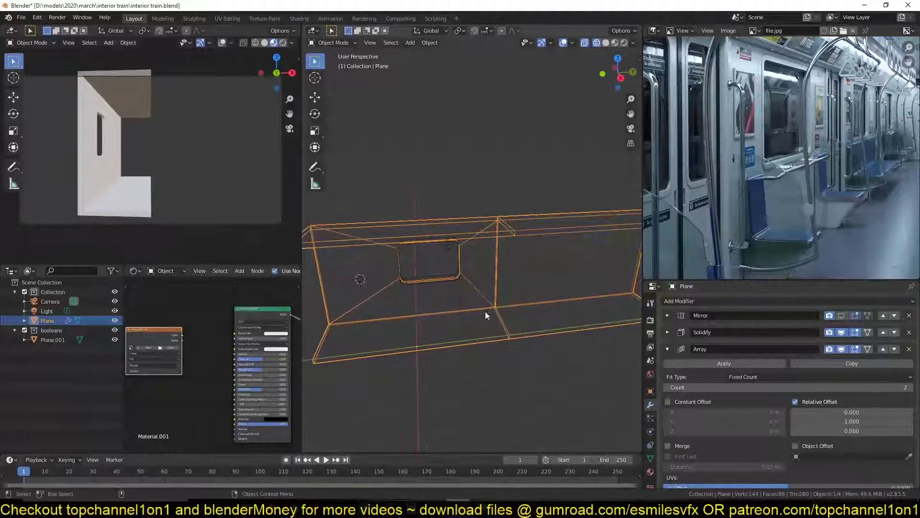
left_click(667, 349)
- Place Boolean before Array so both sections get window holes, and save interior train.blend
left_click(884, 365)
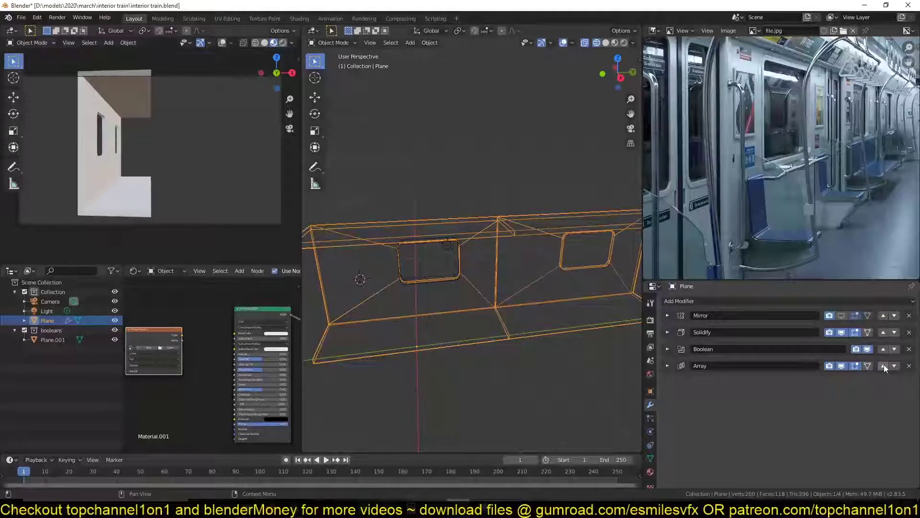
key("shift+z")
middle_click_drag(497, 306, 558, 284)
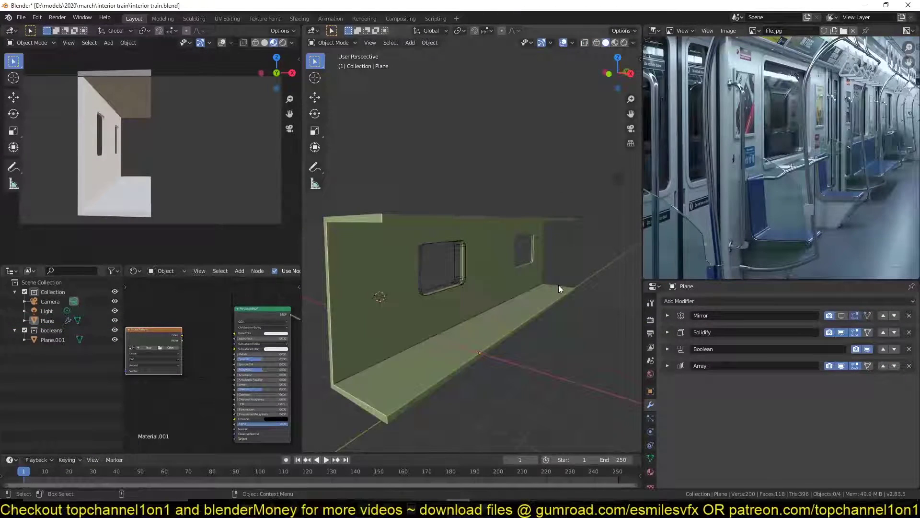
left_click(468, 324)
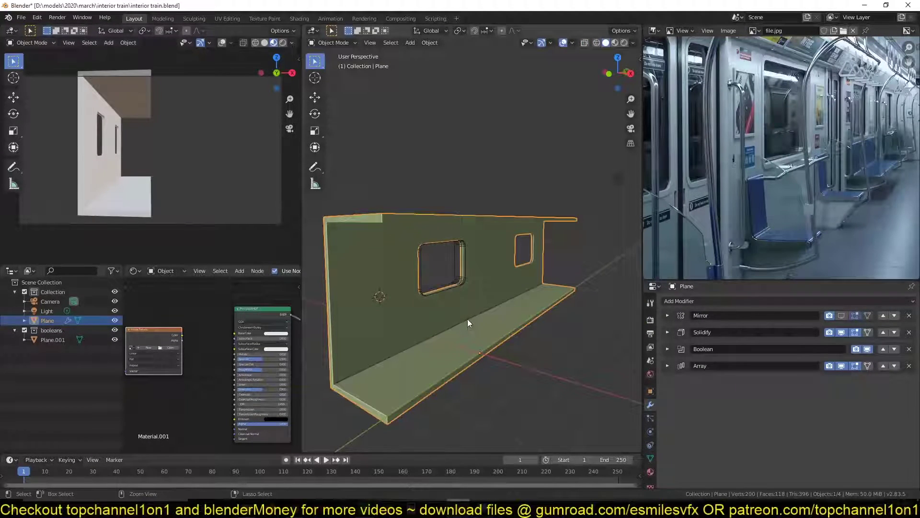
key("ctrl+s")
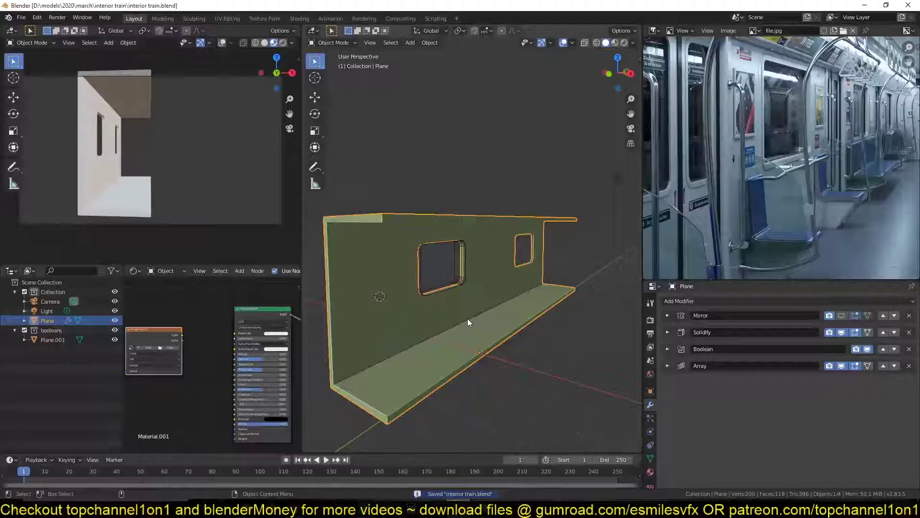
- Switch to a front wireframe view of the wall and save the file
key("KP_1")
scroll(485, 343, "up", 4)
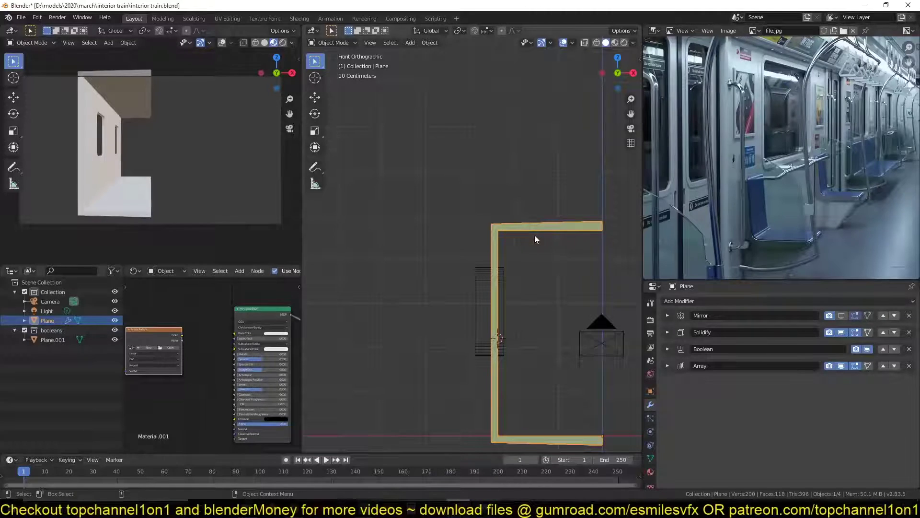
key("ctrl+s")
key("z")
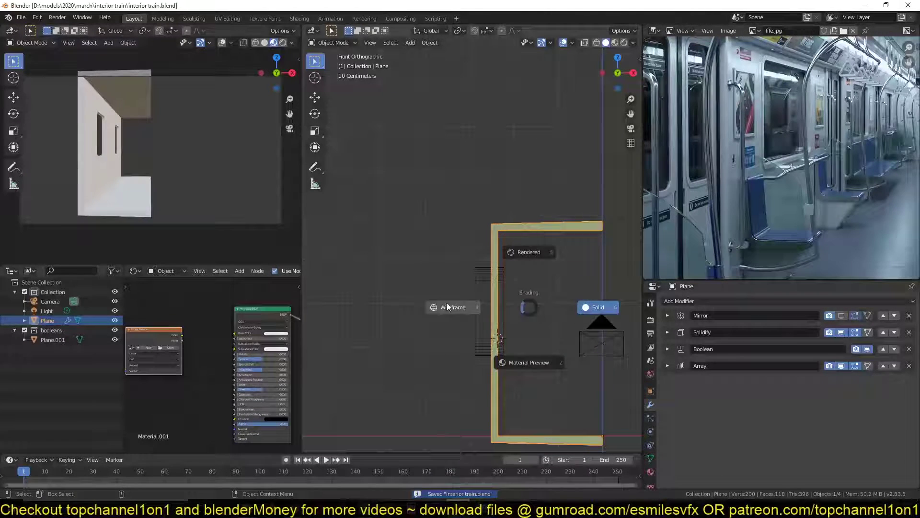
left_click(446, 302)
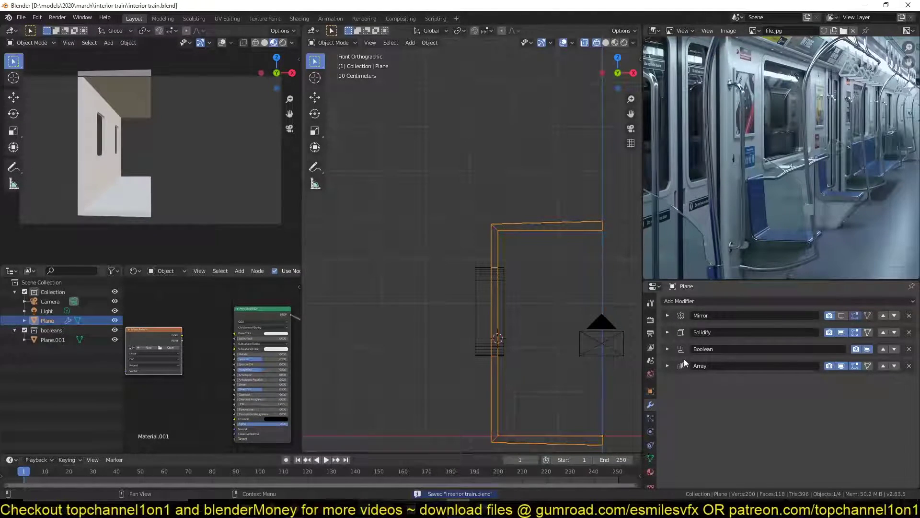
left_click(668, 349)
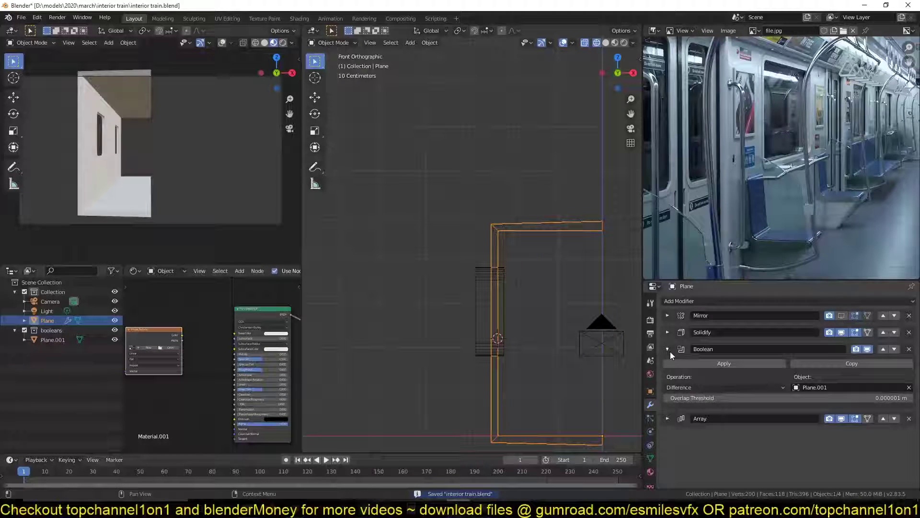
left_click(669, 349)
- Enable Even Thickness on the wall's Solidify modifier and save again
left_click(667, 332)
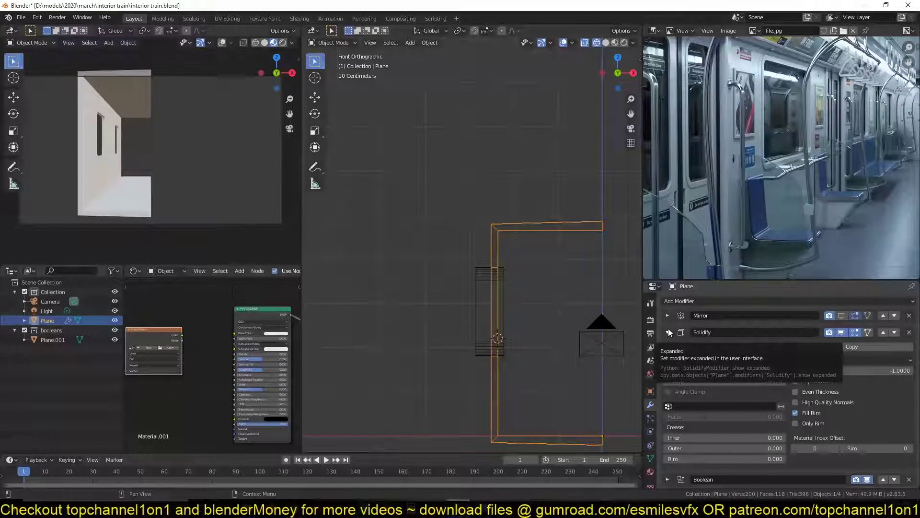
left_click(799, 391)
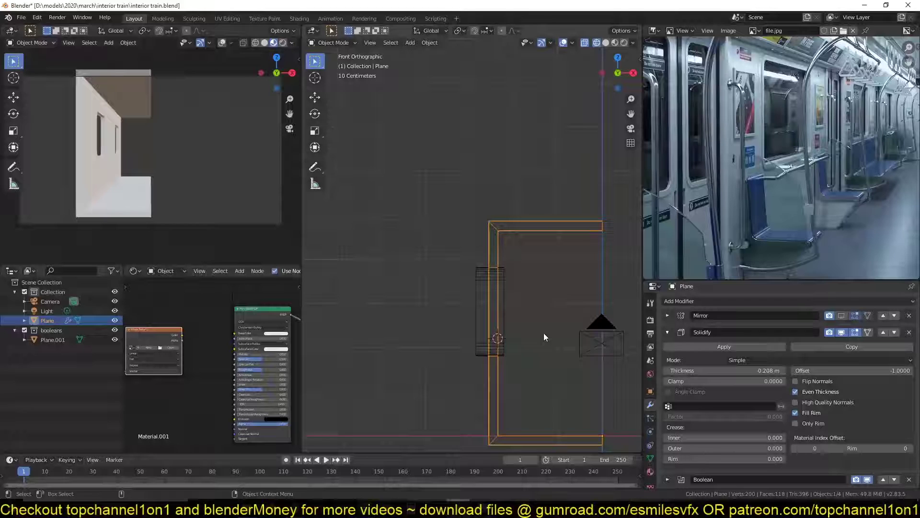
middle_click_drag(543, 333, 484, 301, "shift")
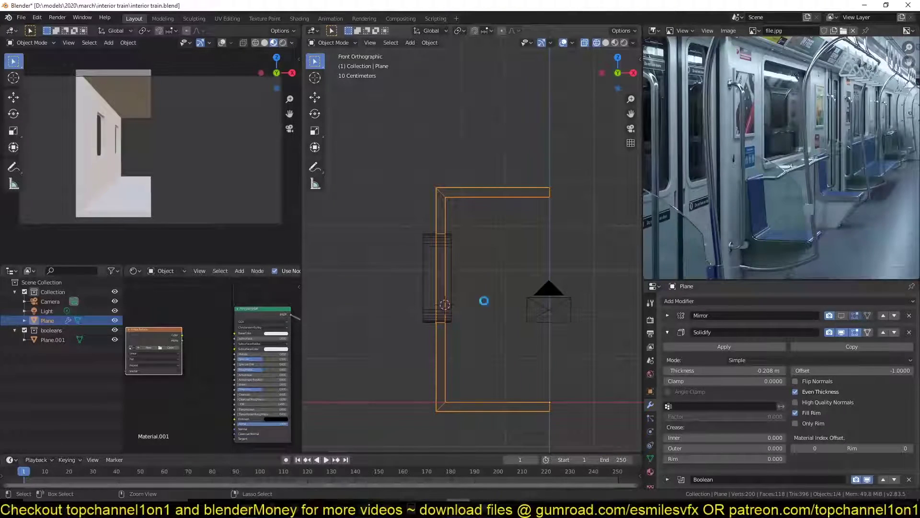
key("ctrl+s")
mouse_move(490, 304)
middle_mouse_down("shift")
mouse_move(492, 312)
mouse_move(478, 290)
middle_mouse_up("shift")
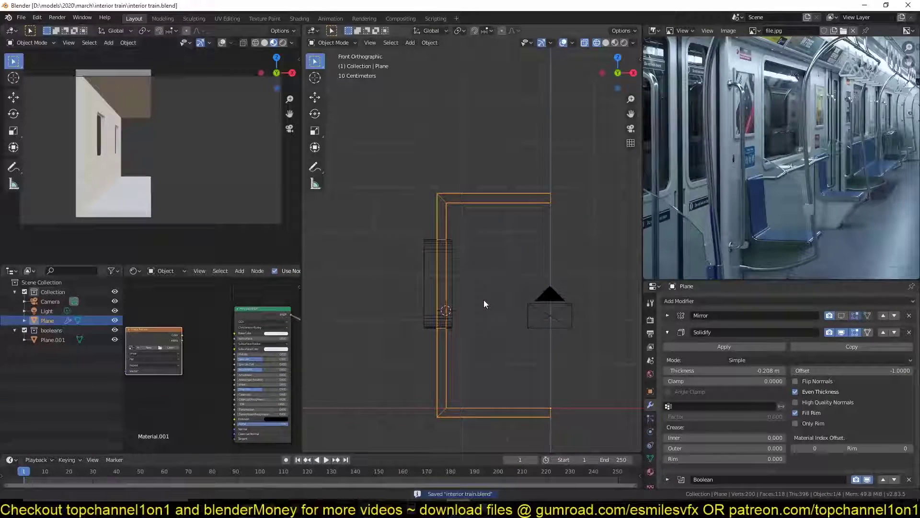
scroll(478, 284, "up", 2)
scroll(484, 295, "up", 1)
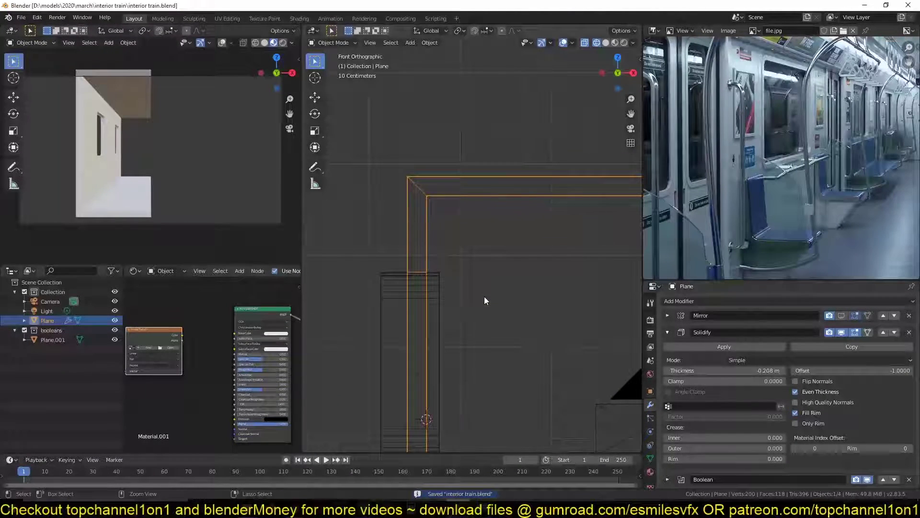
scroll(484, 296, "up", 1)
- Add a new plane and stand it upright with a 90° X rotation
key("shift+a")
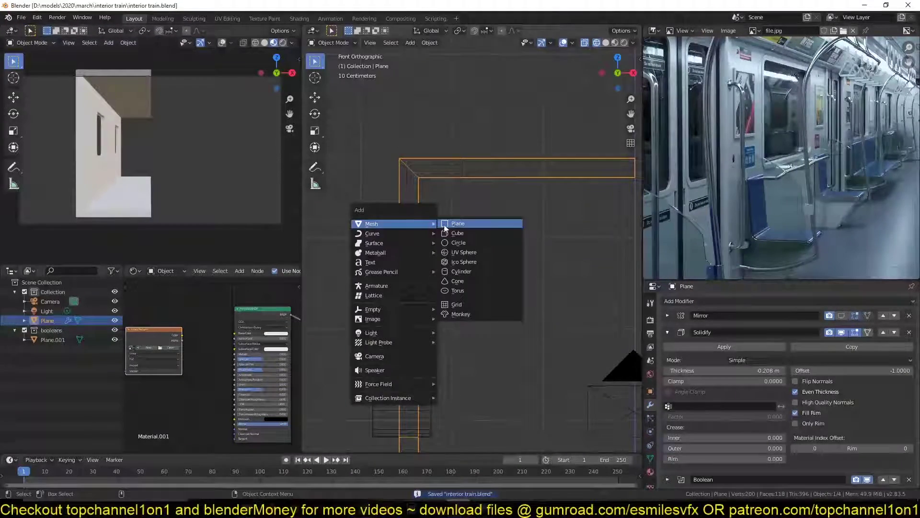
key("Escape")
scroll(535, 237, "up", 1)
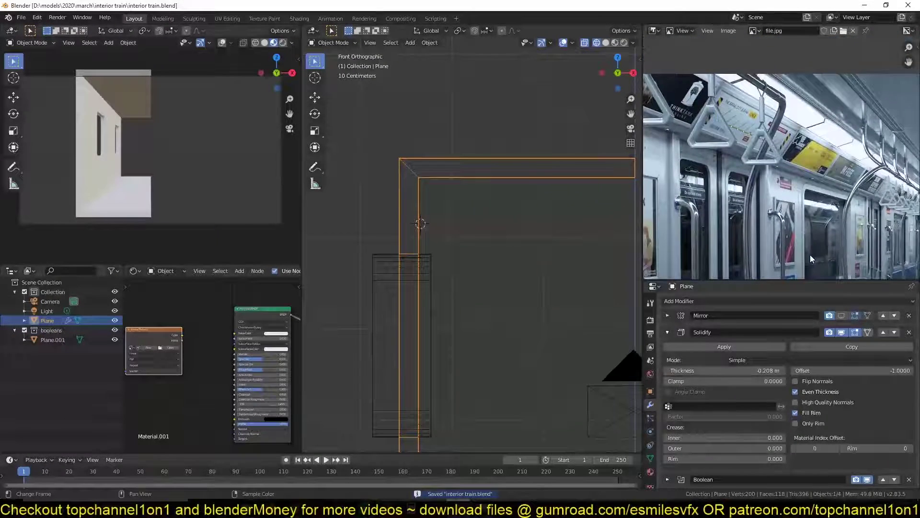
scroll(533, 259, "up", 1)
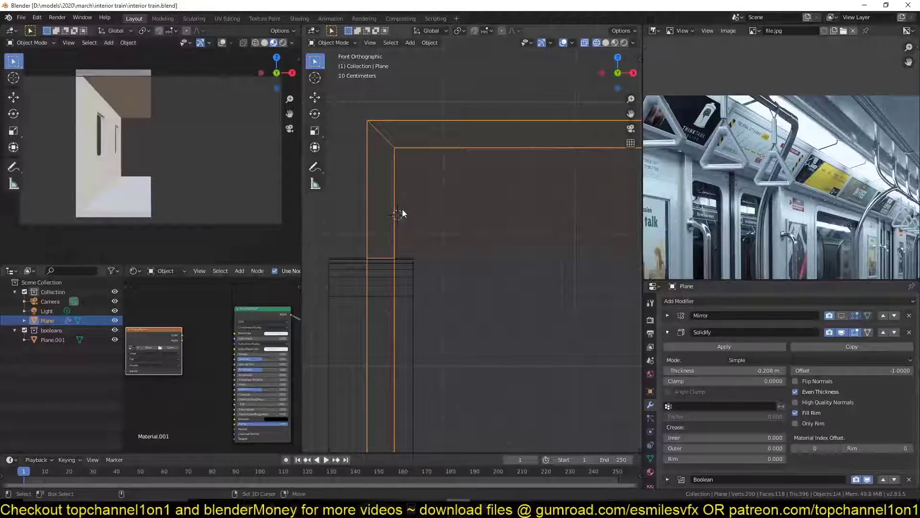
key("shift+a")
left_click(456, 214)
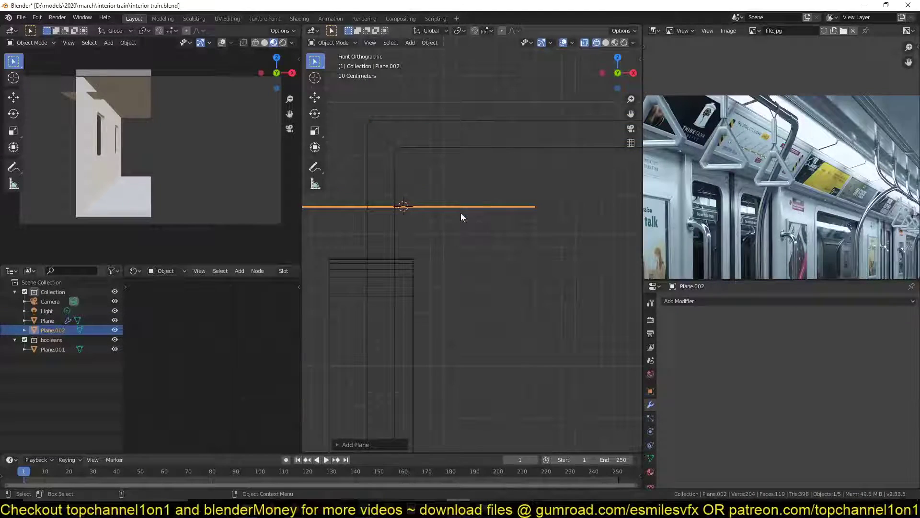
key("r")
key("x")
key("9")
key("0")
key("Return")
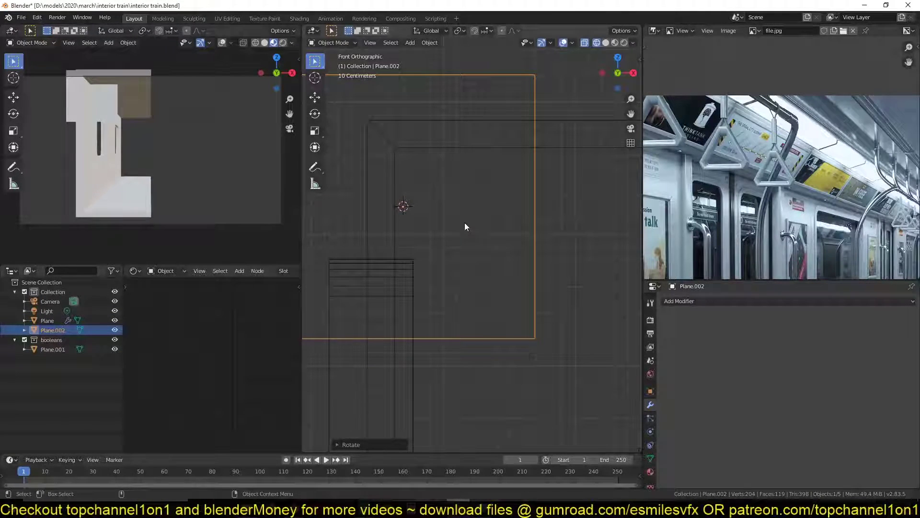
- Shrink the plane to a small square and place it near the wall corner
key("s")
left_click(428, 243)
key("g")
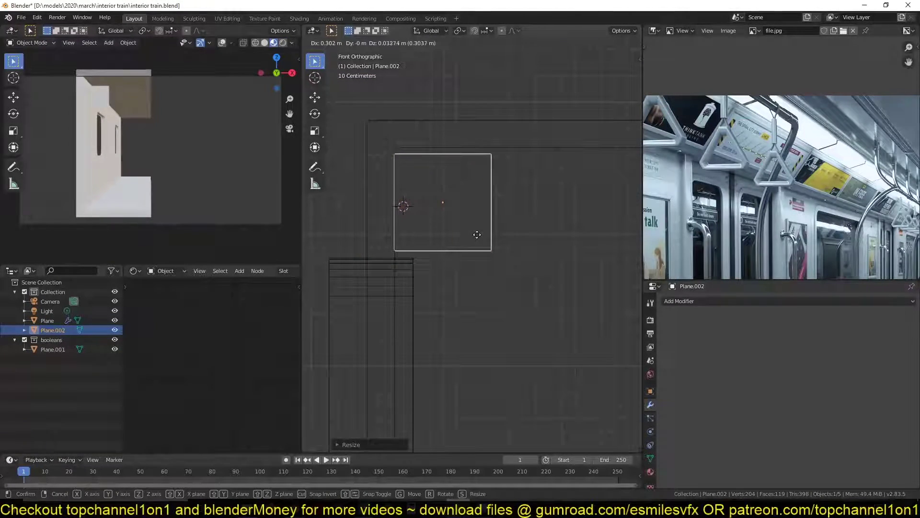
left_click(481, 240)
- In Edit Mode, raise the plane's top edge and move its right edge left
key("Tab")
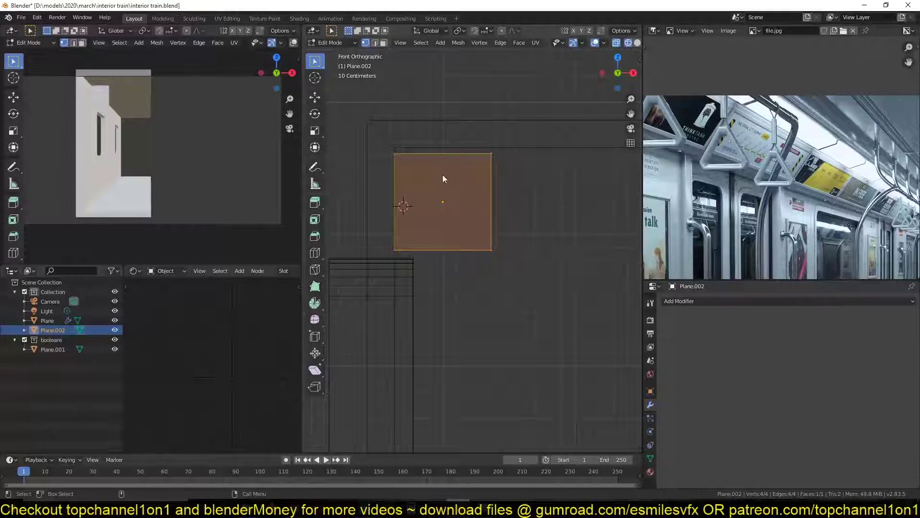
left_click(475, 153)
key("shift+space")
key("g")
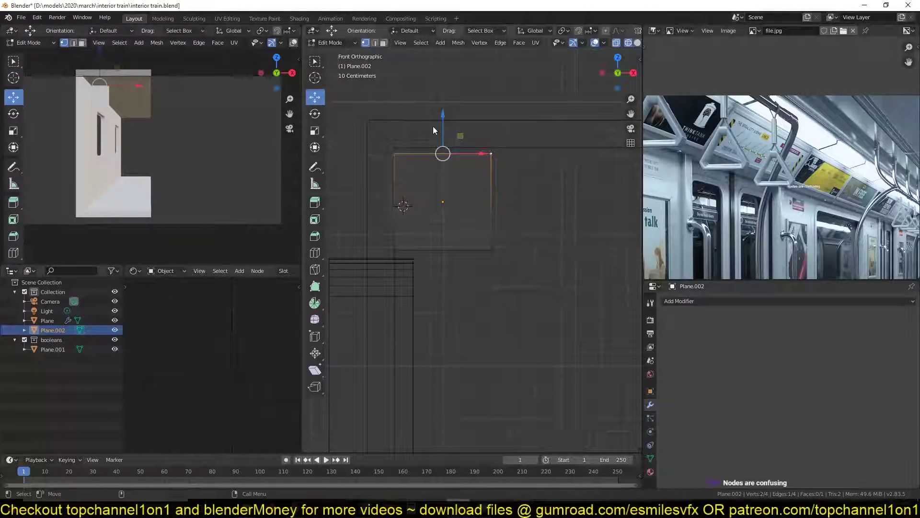
left_click_drag(442, 126, 443, 124)
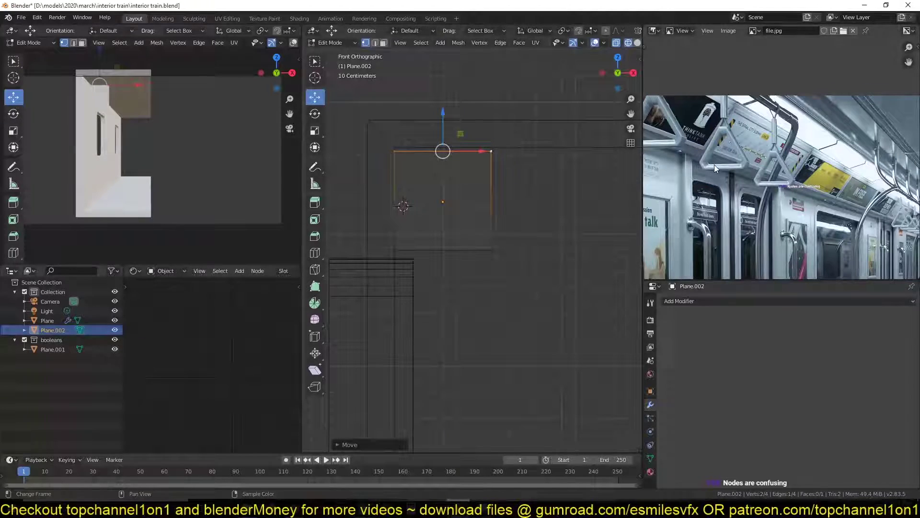
scroll(570, 224, "down", 1)
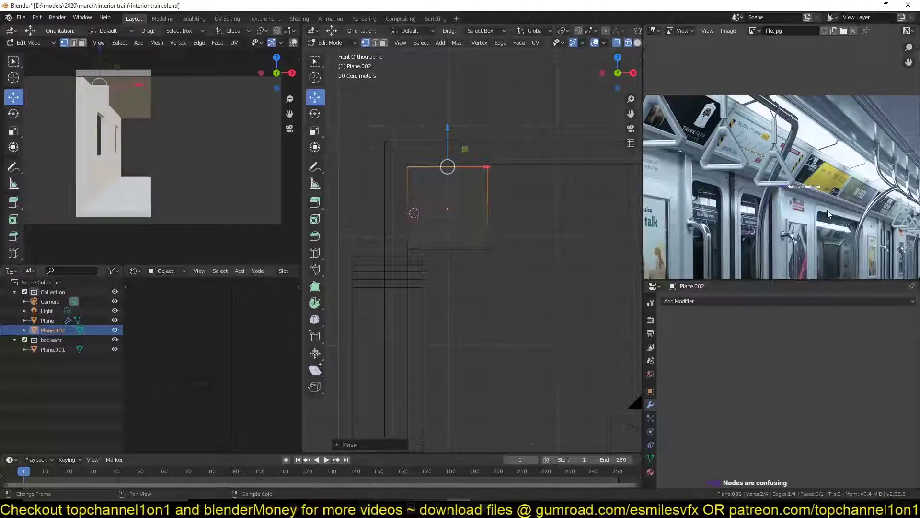
scroll(806, 196, "down", 1)
scroll(807, 197, "up", 1)
scroll(807, 197, "up", 1)
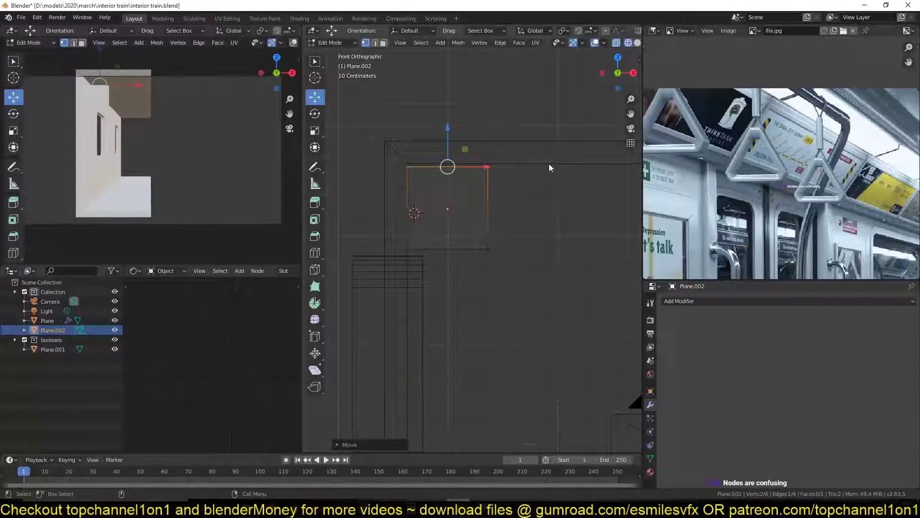
left_click_drag(448, 130, 447, 126)
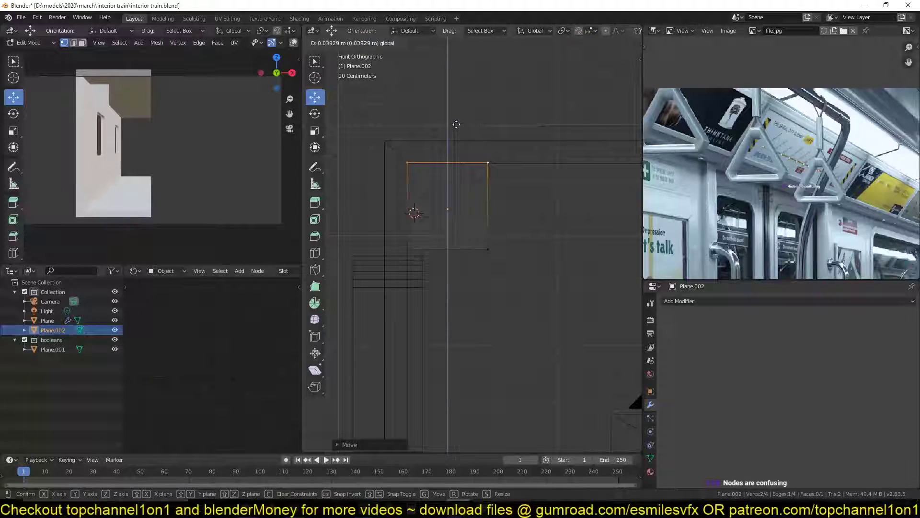
left_click(486, 180)
left_click(489, 231, "shift")
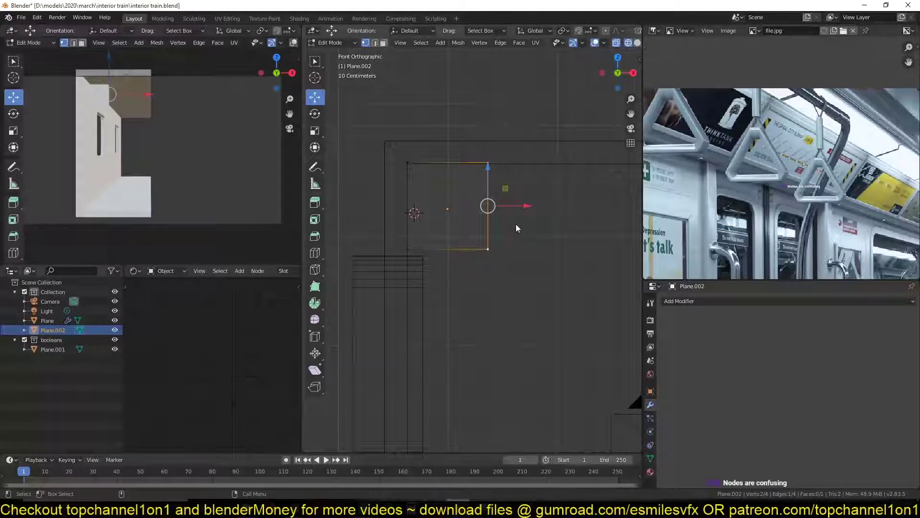
left_click_drag(519, 210, 508, 209)
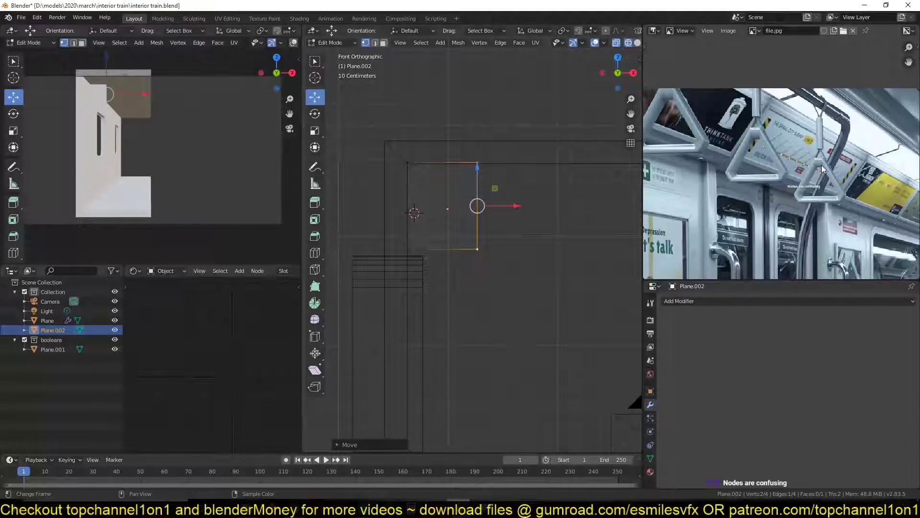
- Chamfer the lower-right corner with a flat vertex bevel, leave Edit Mode and save
key("ctrl+shift+b")
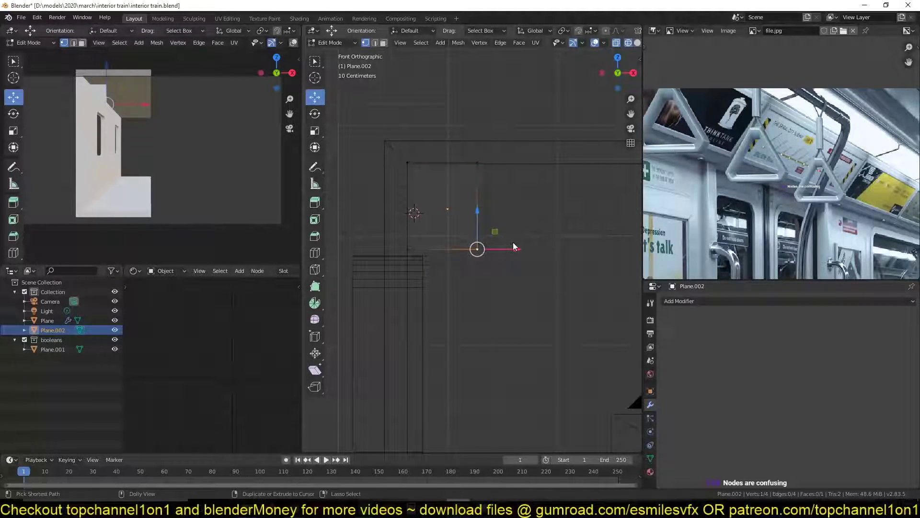
scroll(585, 201, "down", 5)
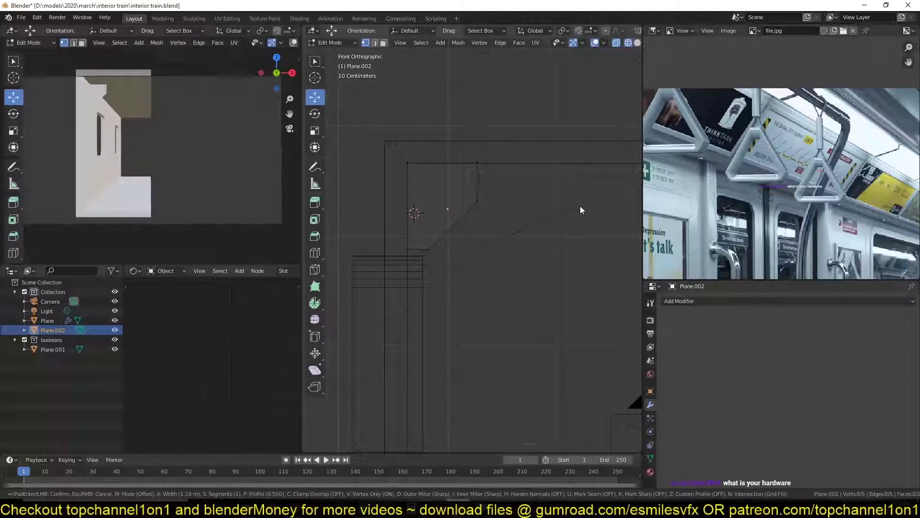
left_click(579, 208)
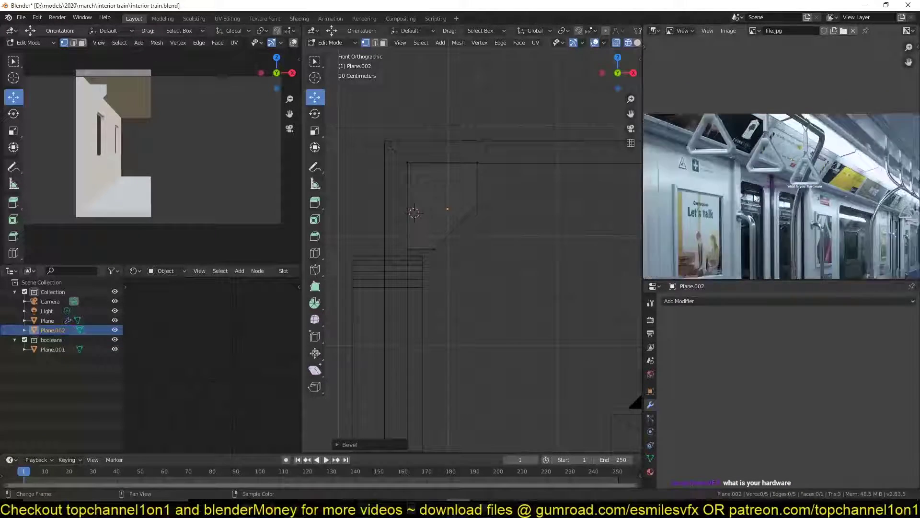
scroll(740, 184, "up", 2)
key("Tab")
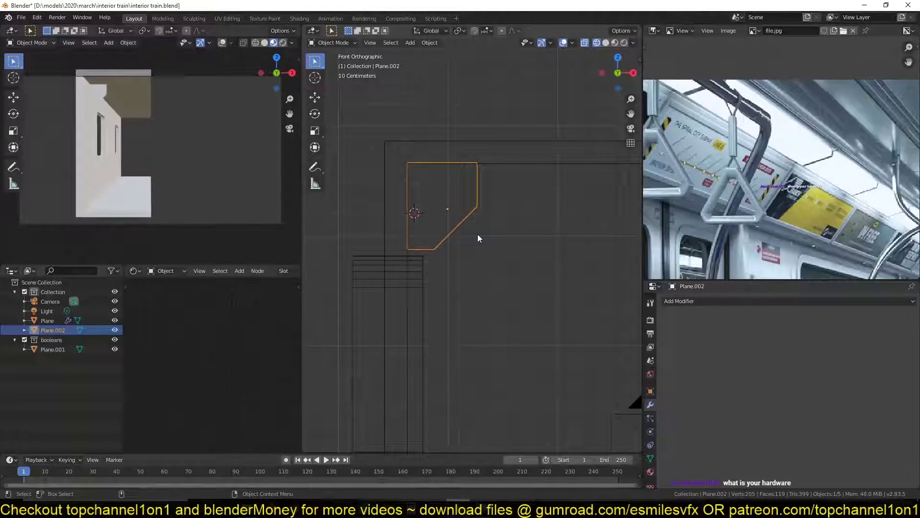
scroll(475, 235, "down", 3)
scroll(782, 214, "down", 2)
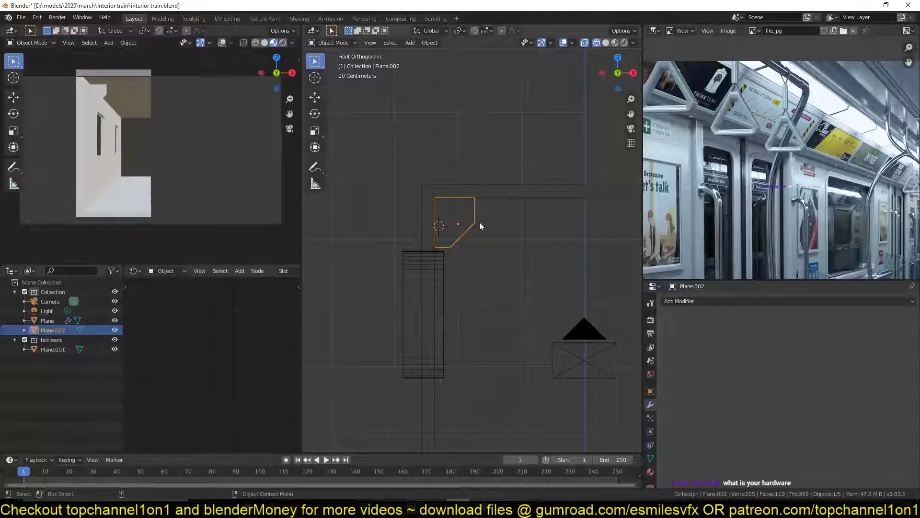
scroll(471, 227, "up", 2)
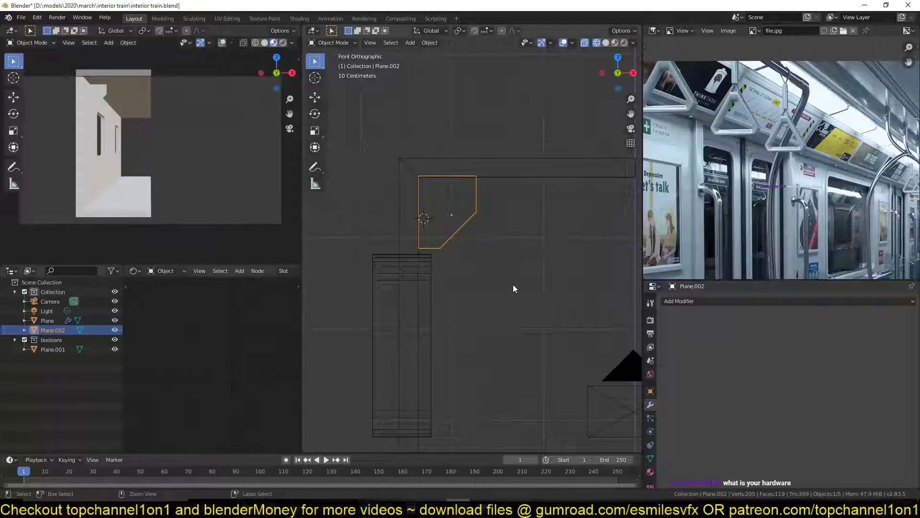
key("ctrl+s")
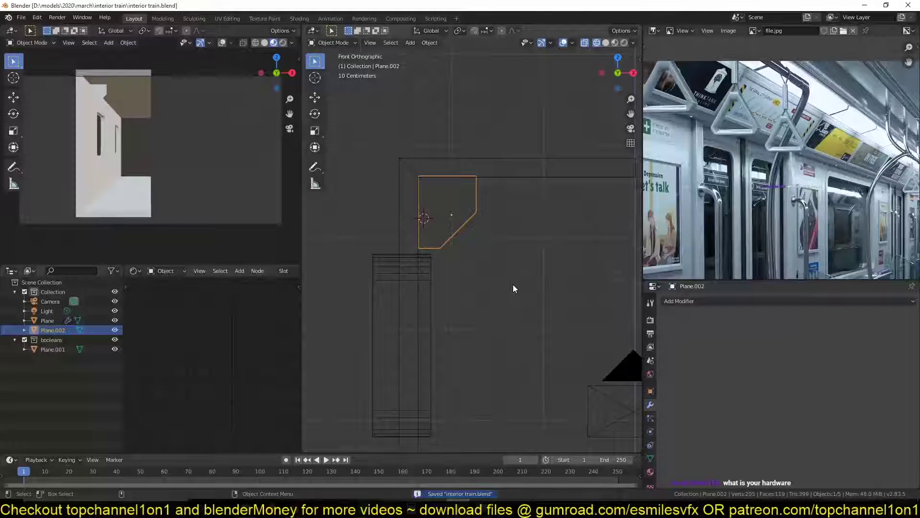
- Slide the small profile plane along Y to the wall's top edge and save
mouse_move(513, 284)
middle_mouse_down()
mouse_move(466, 287)
mouse_move(468, 276)
middle_mouse_up()
key("shift+z")
scroll(469, 279, "up", 5)
left_click(541, 220)
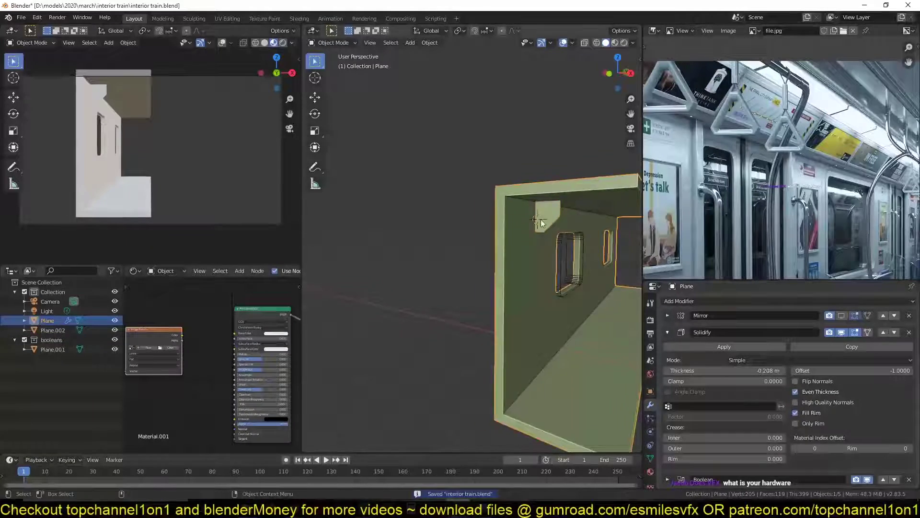
scroll(444, 224, "up", 3)
middle_click_drag(392, 218, 408, 202)
left_click(403, 203)
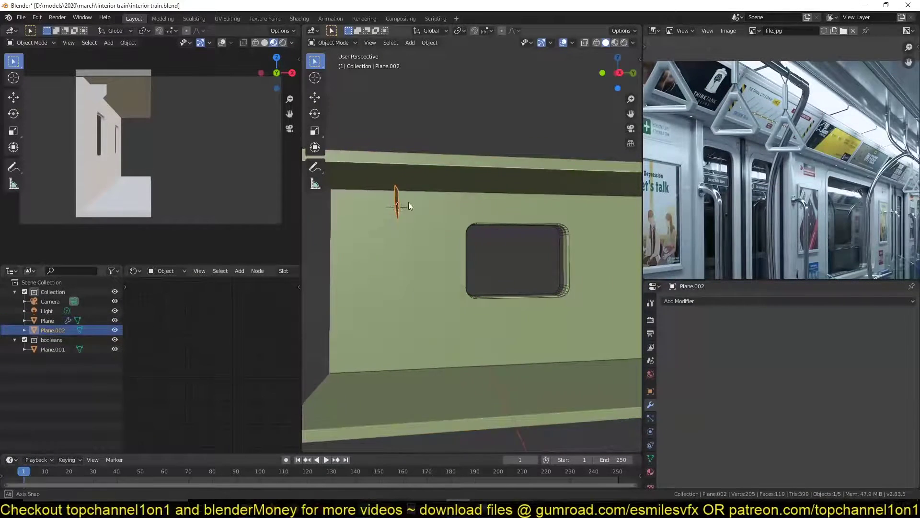
left_click(315, 97)
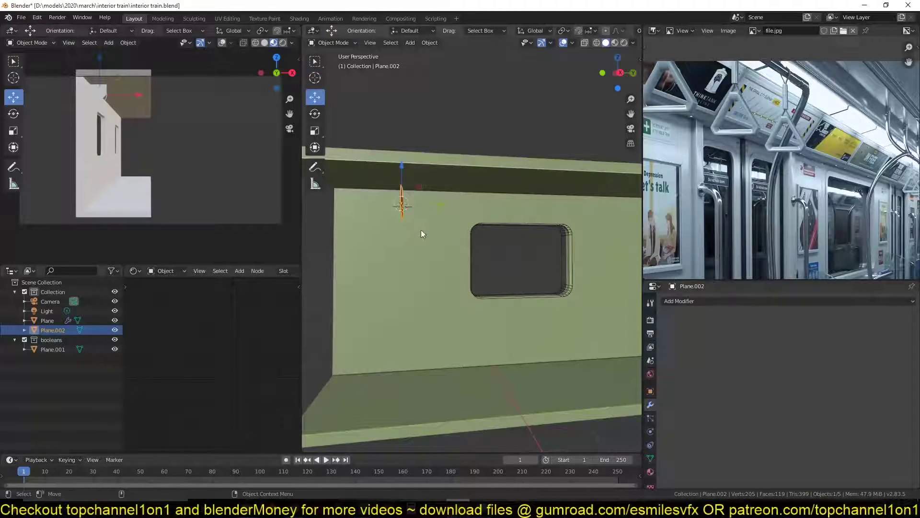
left_click_drag(434, 205, 374, 213)
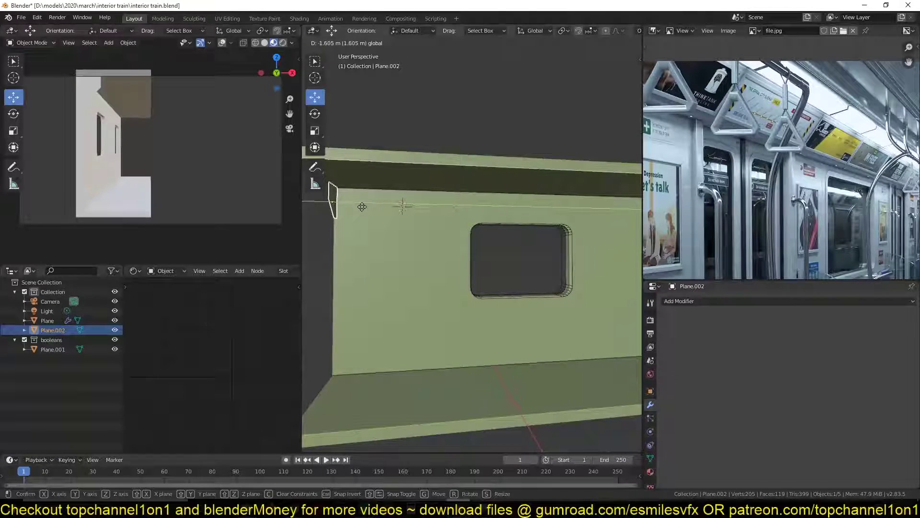
scroll(392, 216, "up", 2)
mouse_move(424, 230)
middle_mouse_down()
mouse_move(561, 254)
mouse_move(570, 237)
middle_mouse_up()
key("ctrl+s")
- Extrude the plane's face into a box in Edit Mode
key("Tab")
scroll(475, 244, "up", 2)
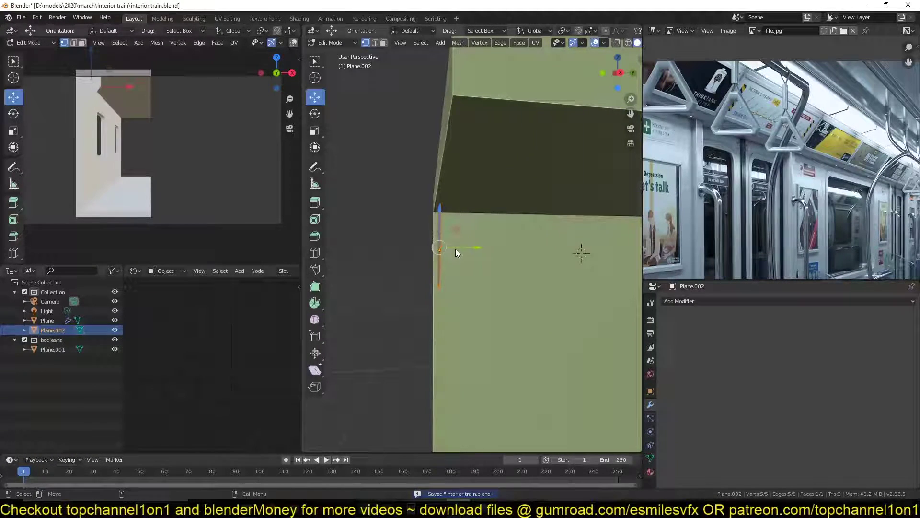
key("e")
left_click(597, 252)
key("Tab")
mouse_move(565, 262)
middle_mouse_down()
mouse_move(599, 257)
mouse_move(554, 259)
mouse_move(574, 247)
middle_mouse_up()
- Save, then drag corner vertices in Edit Mode to slant the box's end
key("ctrl+s")
scroll(550, 255, "up", 3)
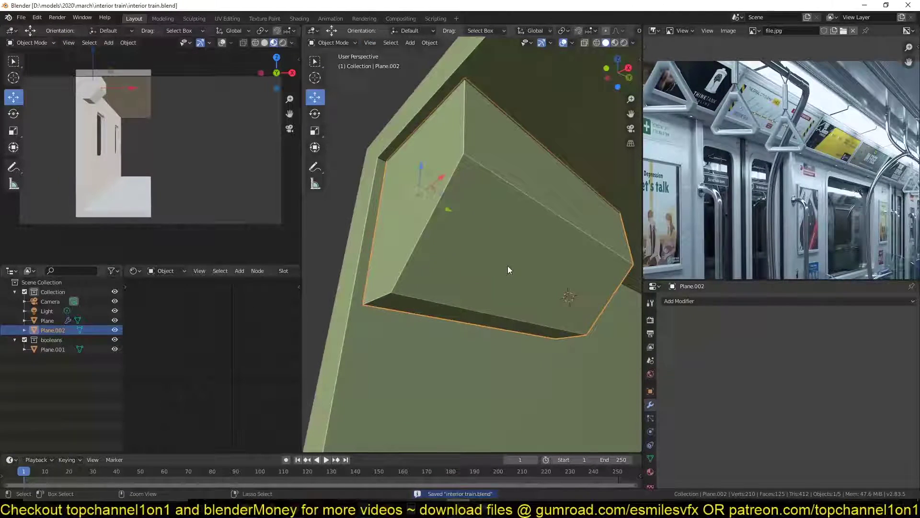
key("Tab")
scroll(758, 221, "up", 2)
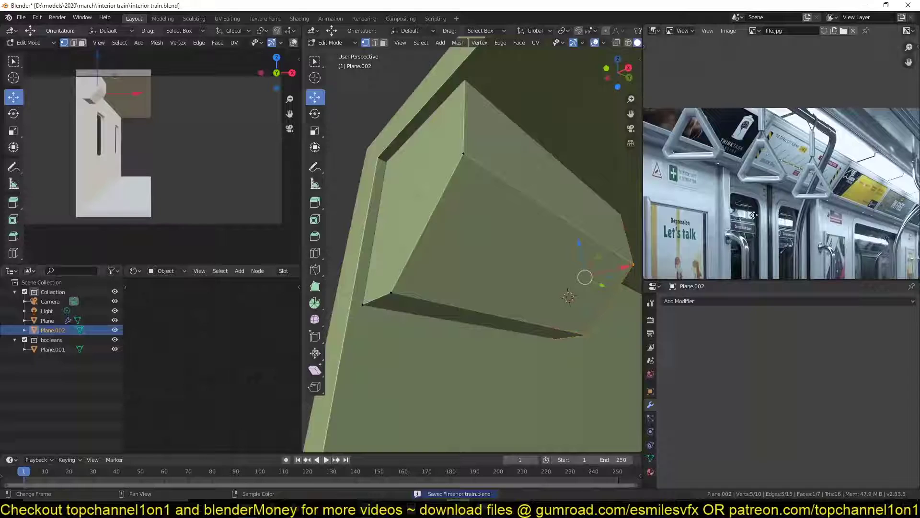
scroll(759, 221, "up", 2)
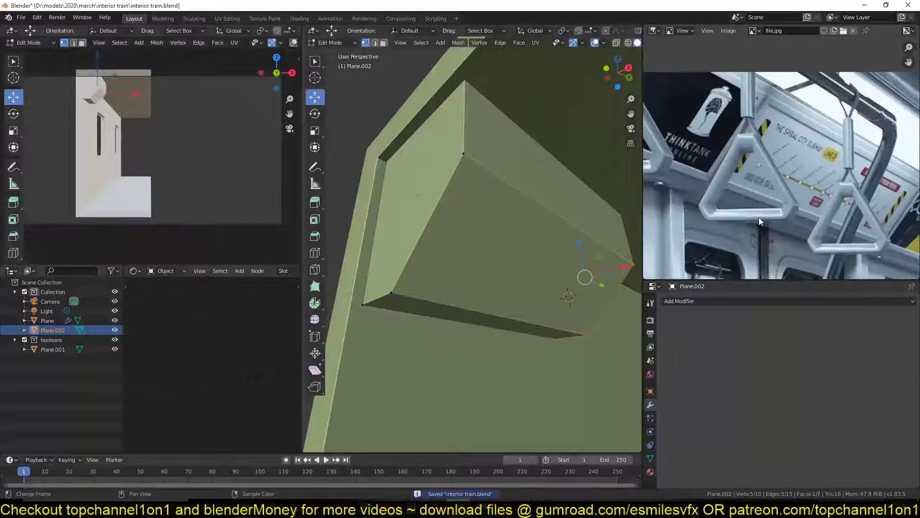
key("2")
left_click(526, 198)
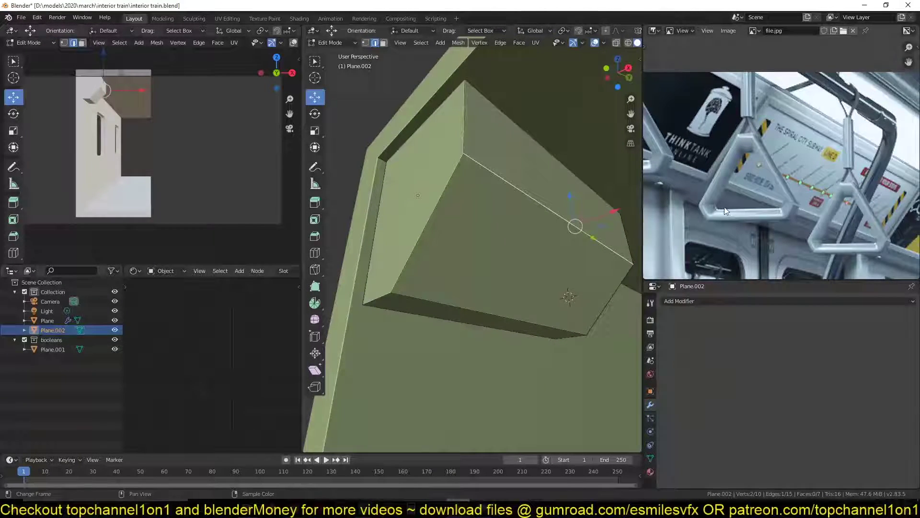
scroll(704, 208, "up", 2)
mouse_move(618, 230)
middle_mouse_down()
mouse_move(556, 245)
mouse_move(609, 223)
mouse_move(531, 233)
middle_mouse_up()
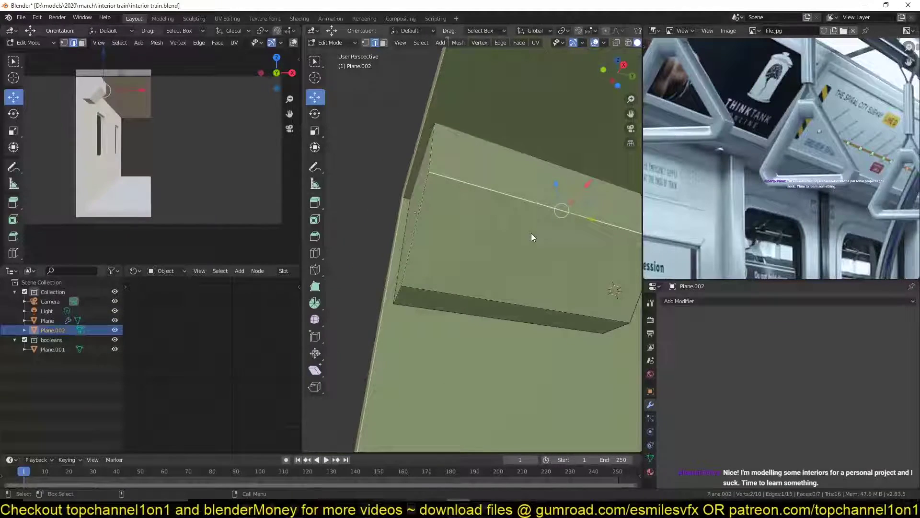
key("Tab")
scroll(861, 155, "down", 2)
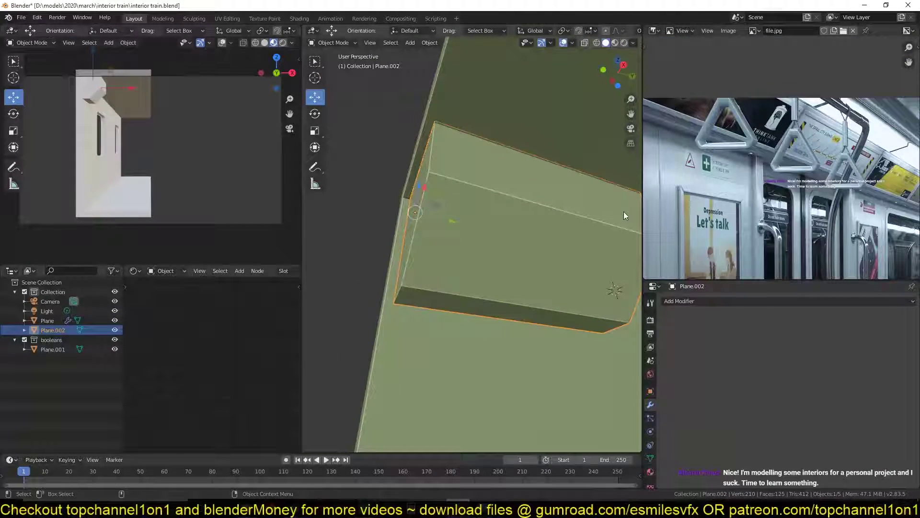
scroll(614, 211, "down", 5)
mouse_move(526, 218)
middle_mouse_down()
mouse_move(523, 229)
mouse_move(536, 219)
middle_mouse_up()
key("Tab")
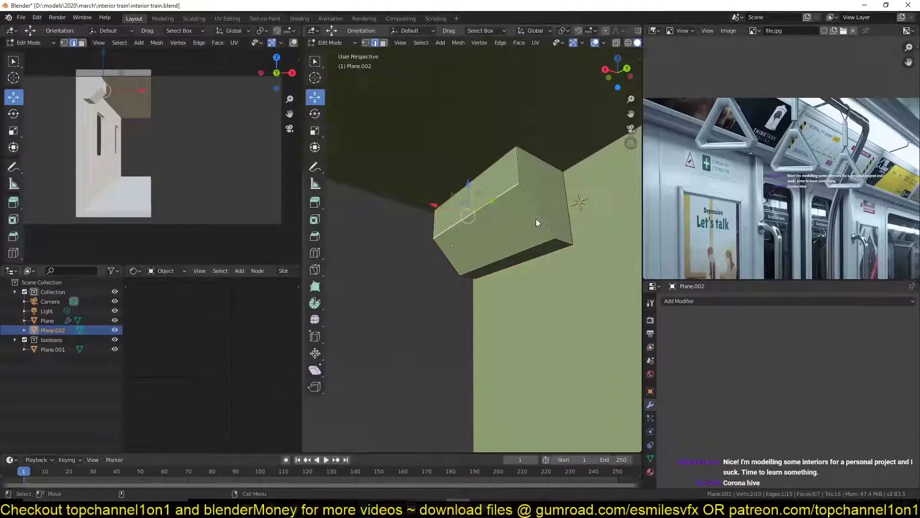
left_click_drag(548, 208, 591, 203)
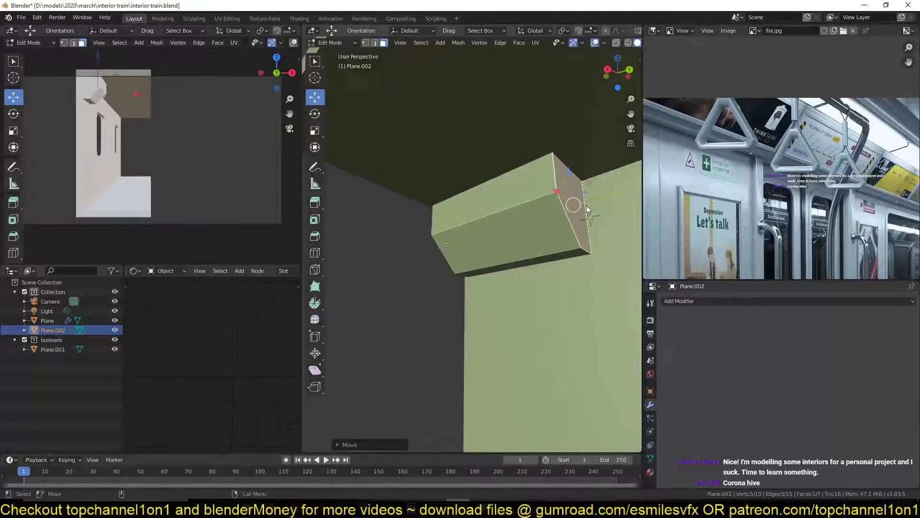
middle_click_drag(591, 204, 581, 225)
scroll(443, 229, "up", 3)
scroll(399, 236, "up", 2)
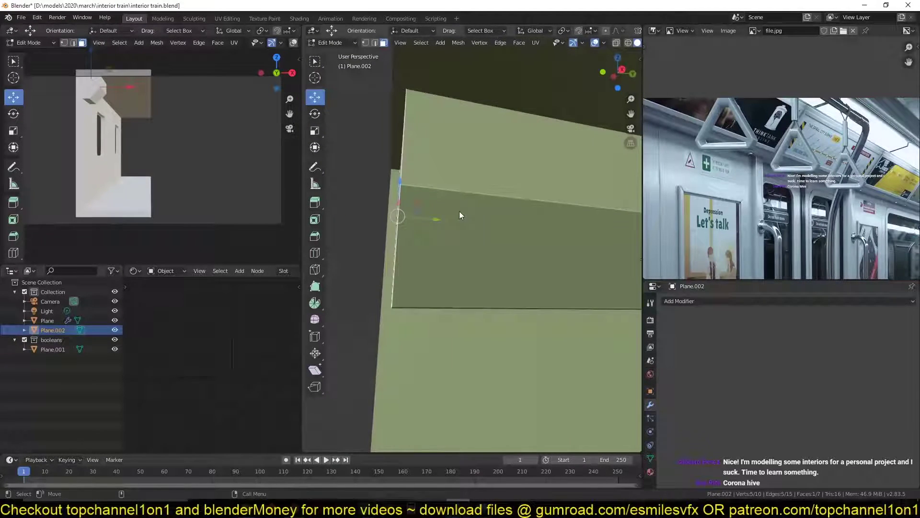
left_click_drag(433, 223, 434, 215)
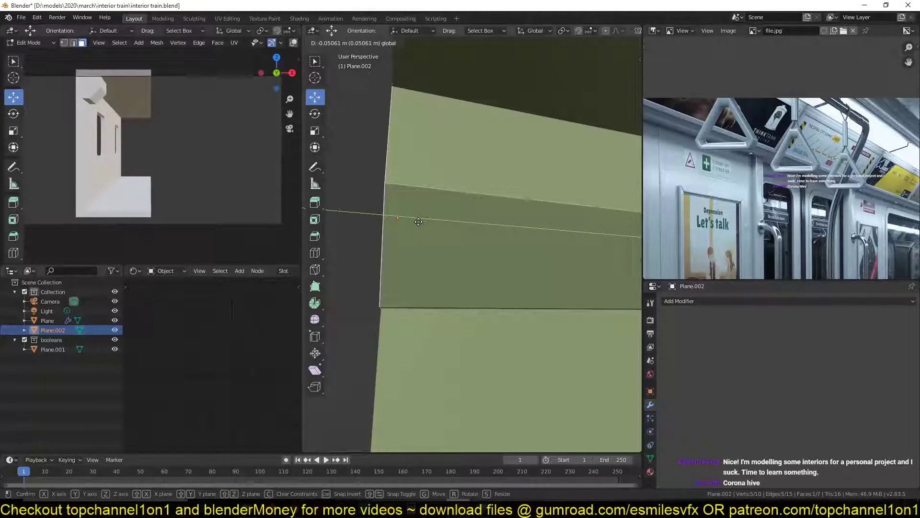
mouse_move(434, 216)
middle_mouse_down()
mouse_move(474, 253)
mouse_move(522, 239)
middle_mouse_up()
- Bevel the two long lower edges into rounded corners and leave Edit Mode
key("2")
left_click(535, 221)
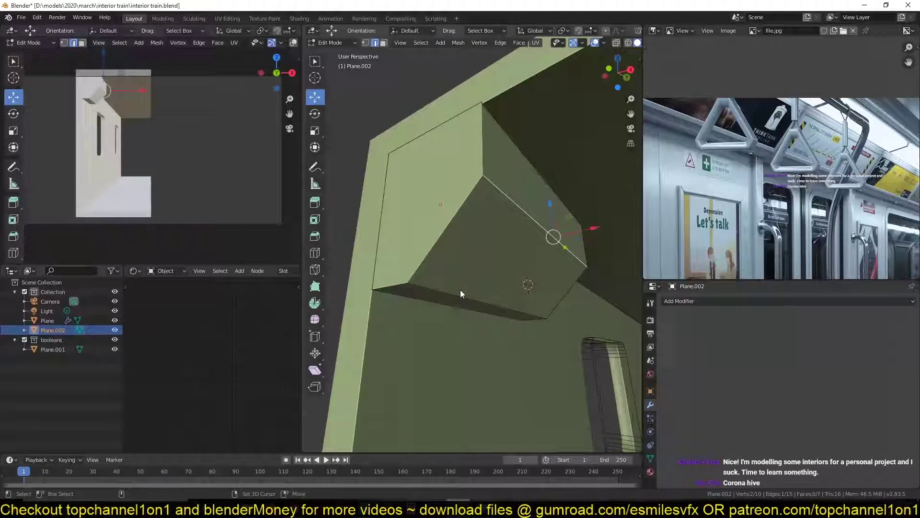
left_click(461, 294, "shift")
key("ctrl+b")
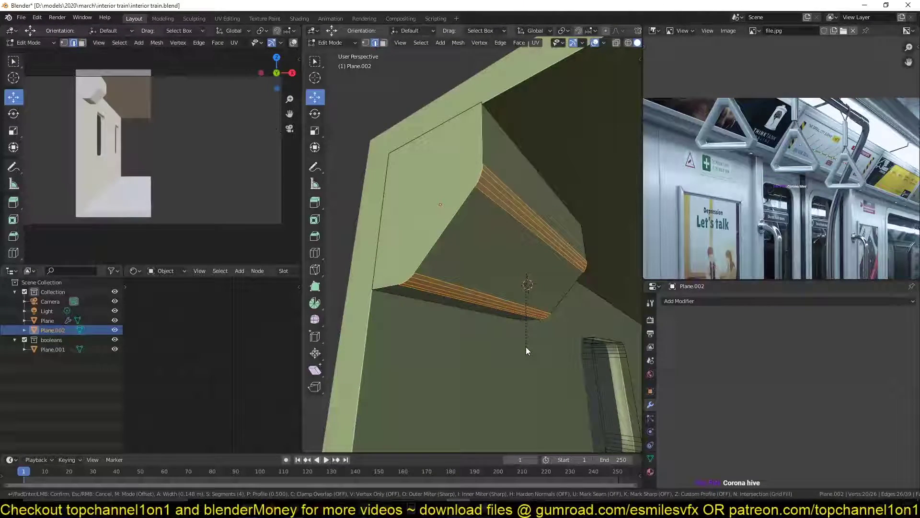
left_click(526, 349)
key("Tab")
middle_click_drag(528, 337, 500, 323)
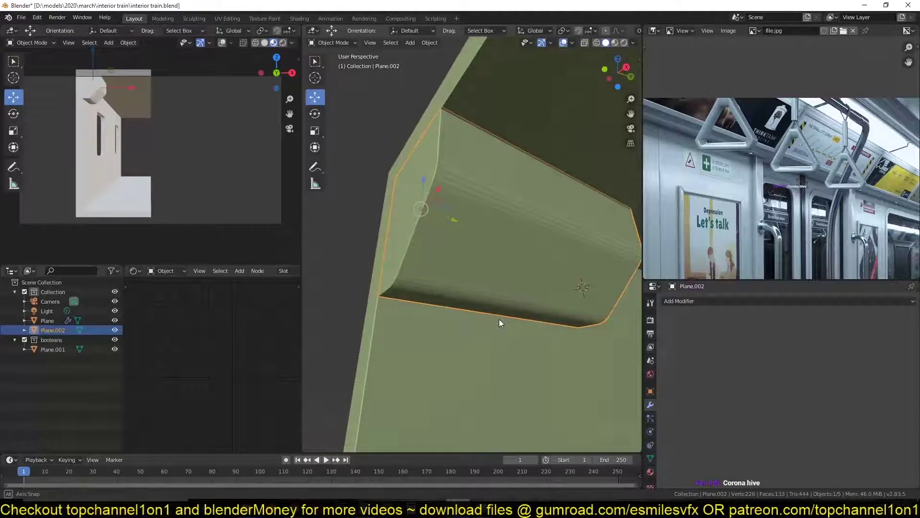
- Shade the ceiling panel smooth, enable Auto Smooth at 30°, and save
right_click(509, 291)
left_click(512, 290)
left_click(651, 458)
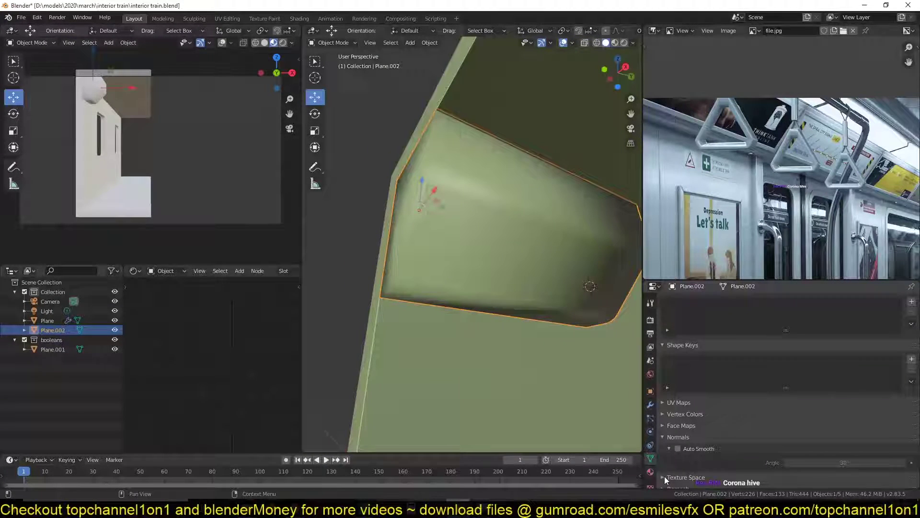
scroll(665, 475, "down", 2)
left_click(677, 419)
key("ctrl+s")
key("alt+a")
- Reselect the ceiling panel and select its right end face in Edit Mode
mouse_move(452, 254)
middle_mouse_down()
mouse_move(479, 286)
mouse_move(480, 262)
middle_mouse_up()
left_click(564, 243)
mouse_move(564, 245)
middle_mouse_down()
mouse_move(526, 244)
mouse_move(541, 259)
mouse_move(505, 259)
mouse_move(520, 241)
middle_mouse_up()
scroll(744, 190, "down", 2)
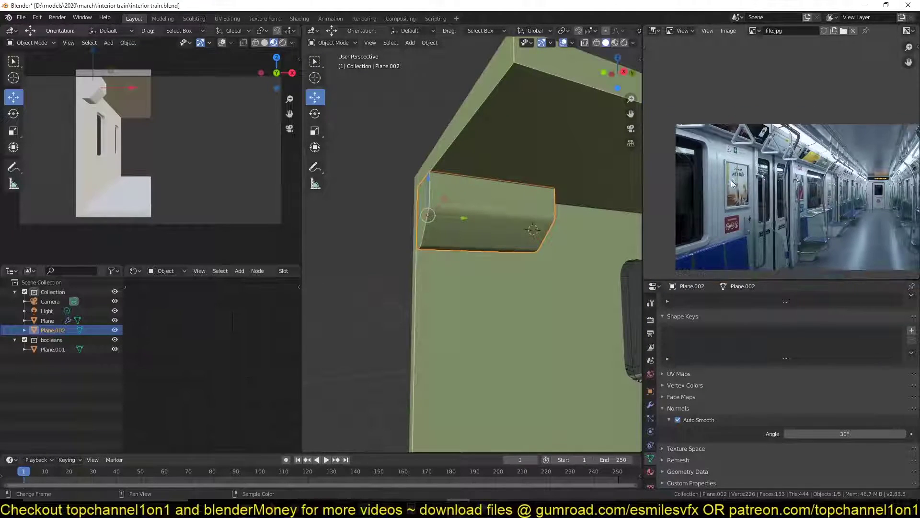
scroll(731, 183, "up", 2)
scroll(568, 221, "down", 2)
scroll(731, 157, "up", 2)
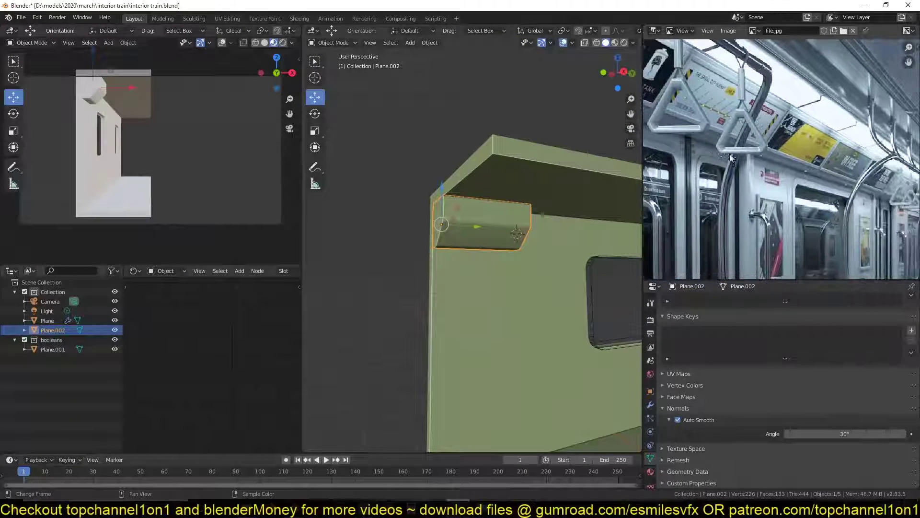
scroll(746, 129, "up", 1)
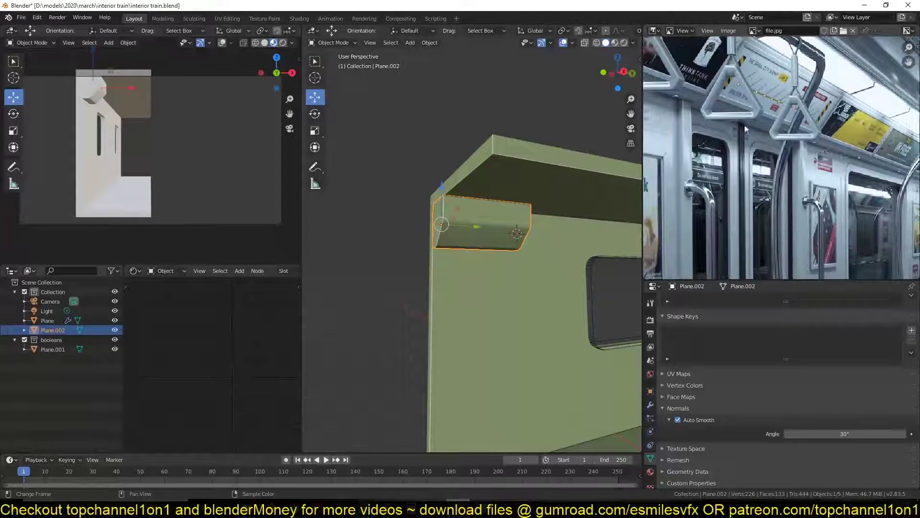
scroll(801, 119, "down", 2)
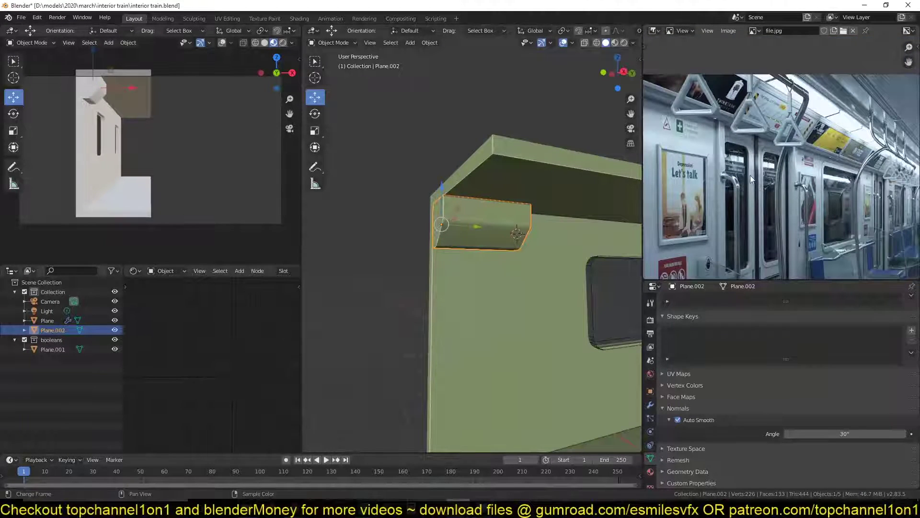
mouse_move(481, 243)
middle_mouse_down()
mouse_move(468, 243)
mouse_move(501, 243)
mouse_move(537, 205)
mouse_move(545, 213)
mouse_move(635, 214)
middle_mouse_up()
key("Tab")
scroll(504, 244, "up", 2)
key("3")
left_click(576, 206)
key("Tab")
- Add a Bevel modifier to the ceiling panel and apply its scale
middle_click_drag(575, 231, 619, 229)
key("ctrl+s")
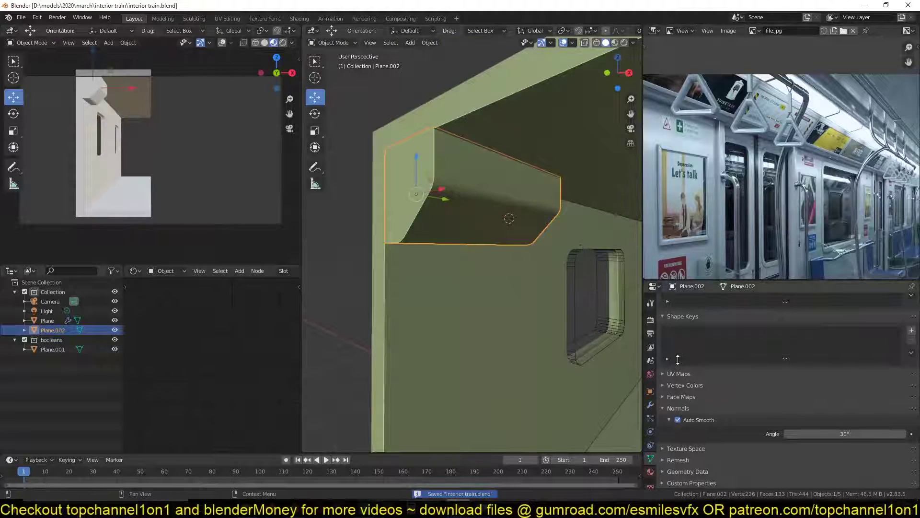
left_click(651, 404)
left_click(701, 301)
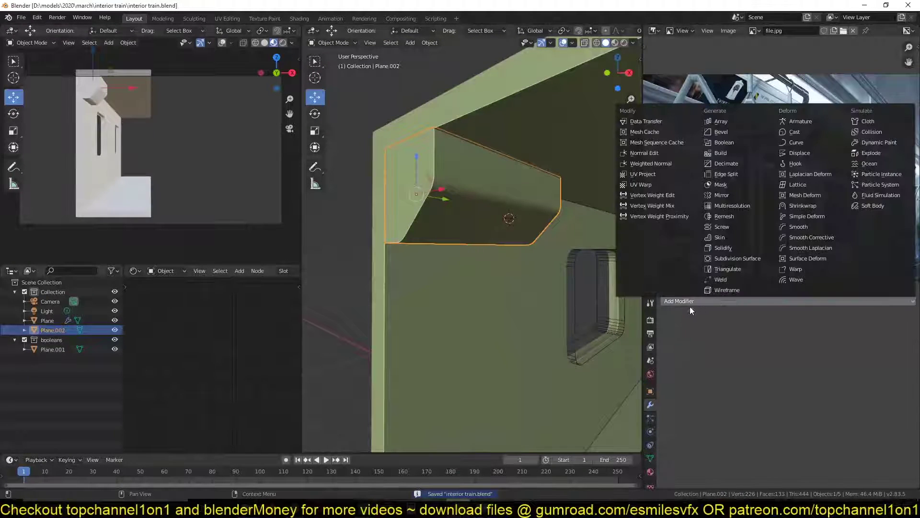
left_click(719, 141)
key("ctrl+a")
left_click(519, 240)
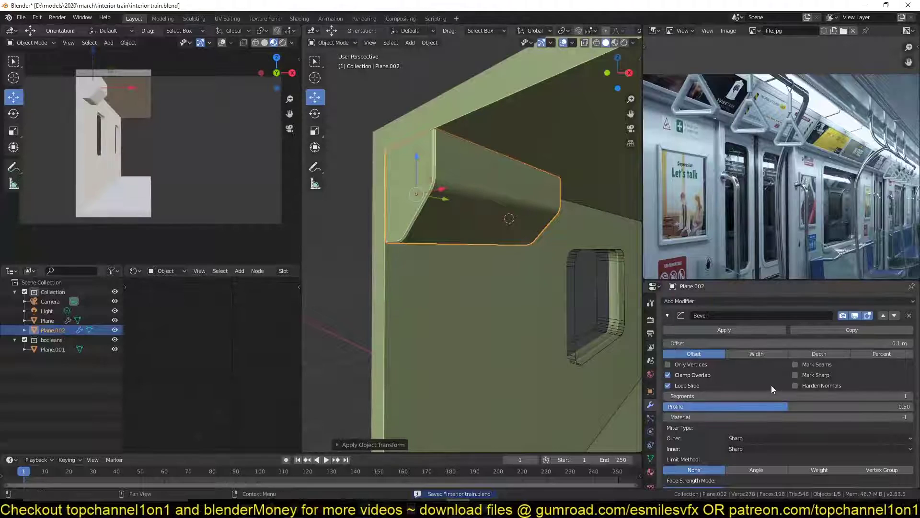
scroll(801, 394, "down", 2)
- Limit the bevel by Angle at 0.012 m with Harden Normals on, then save
left_click(763, 417)
scroll(508, 269, "up", 2)
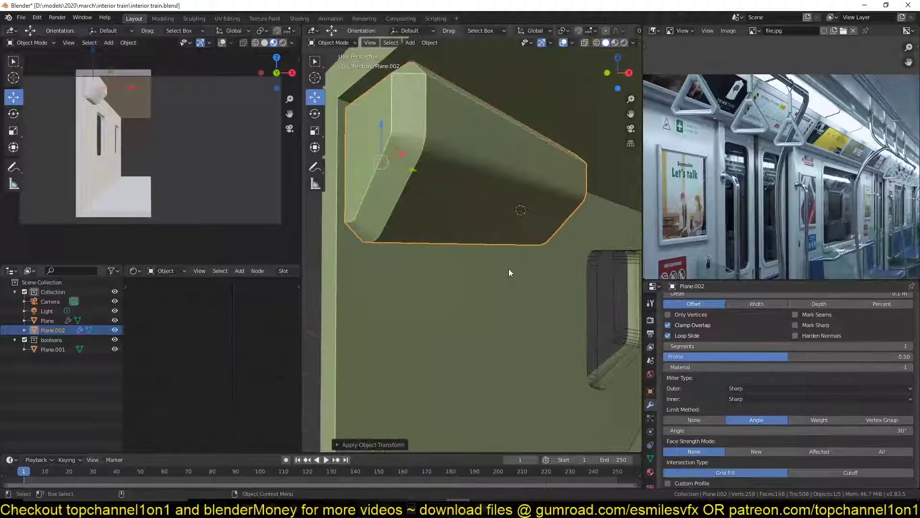
scroll(766, 332, "up", 2)
left_click_drag(767, 343, 720, 343)
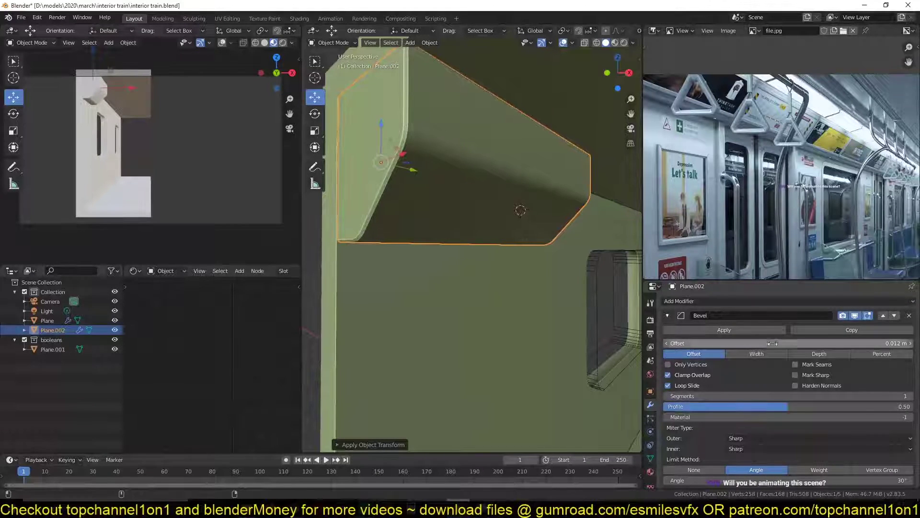
left_click(795, 385)
middle_click_drag(579, 360, 534, 255)
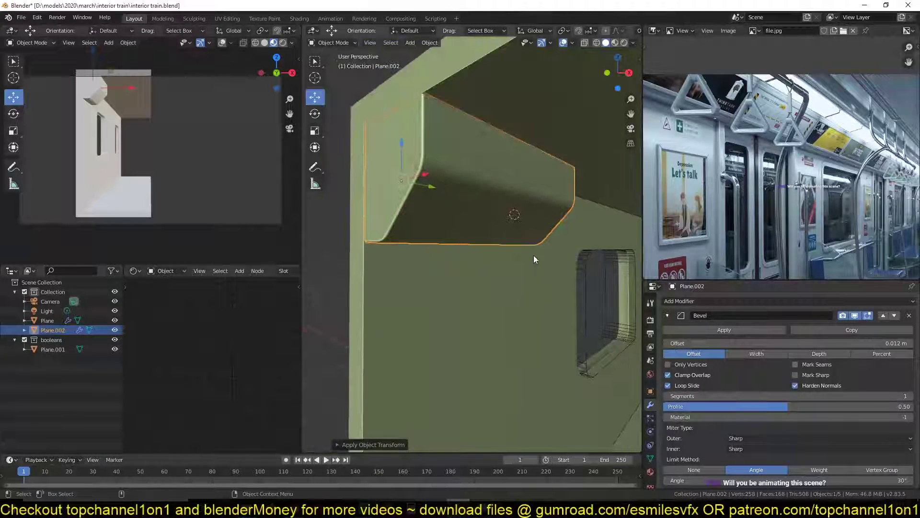
key("ctrl+s")
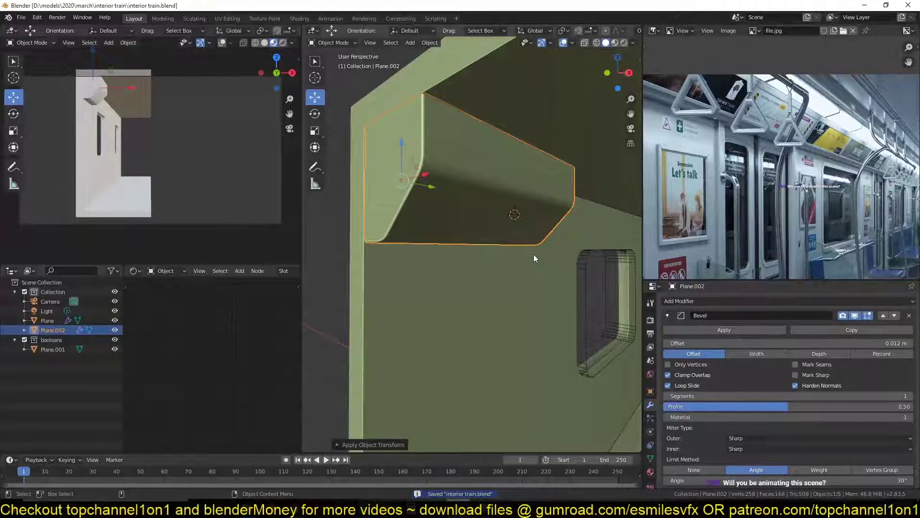
mouse_move(532, 256)
middle_mouse_down()
mouse_move(529, 242)
mouse_move(531, 275)
mouse_move(400, 183)
middle_mouse_up()
key("alt+a")
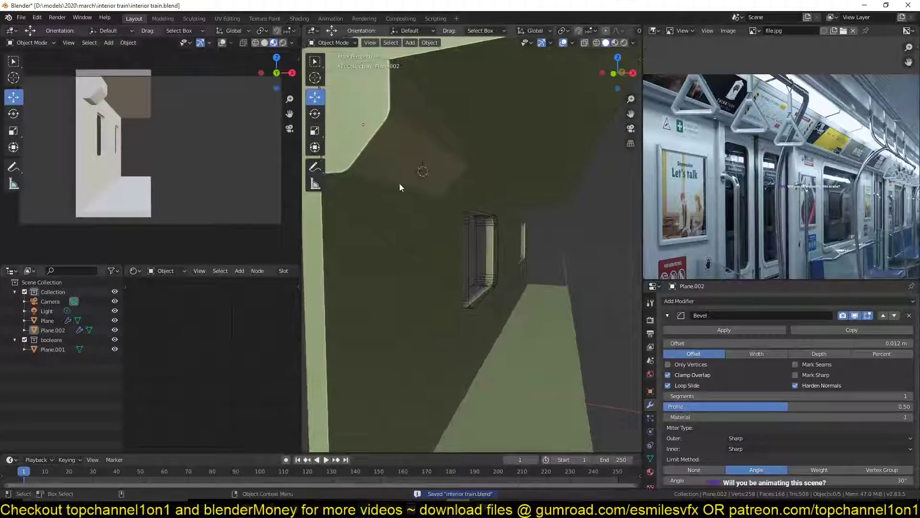
left_click(400, 184)
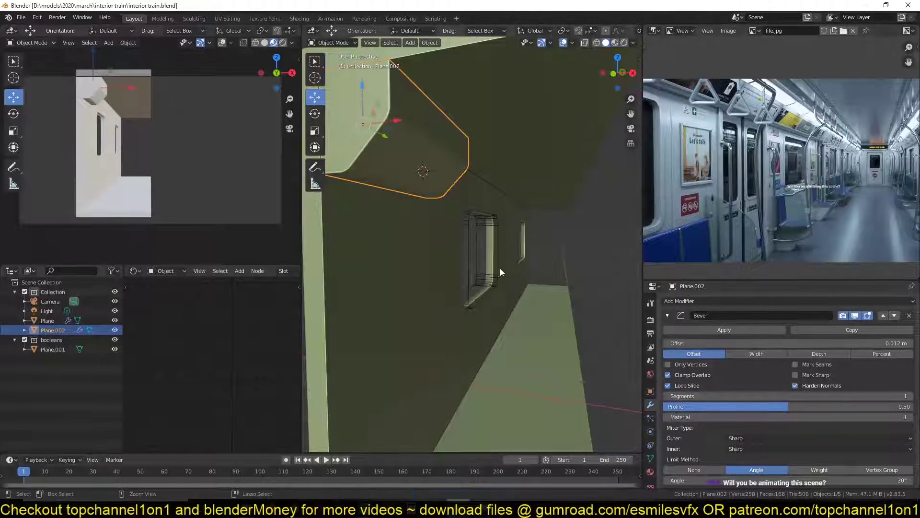
mouse_move(499, 269)
middle_mouse_down()
mouse_move(491, 242)
mouse_move(425, 218)
middle_mouse_up()
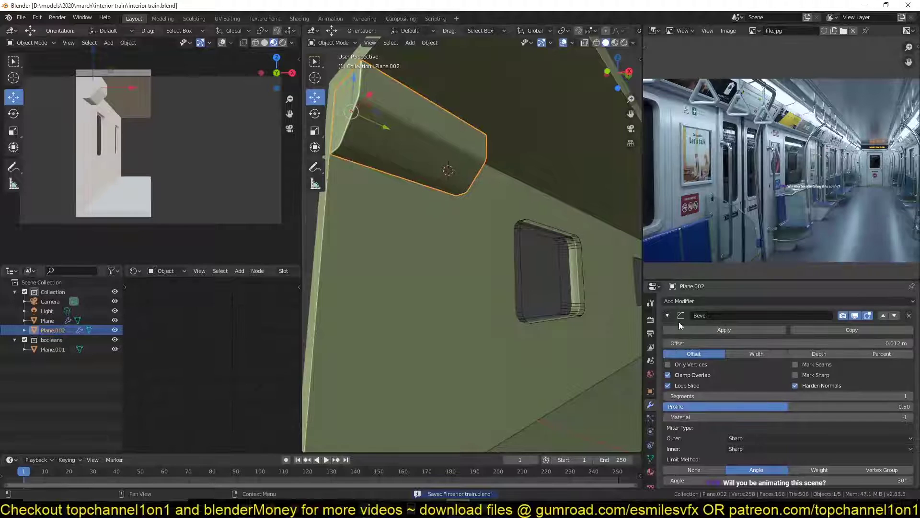
- Add an Array modifier to Plane.002 with relative offset X 0 and Y 1
left_click(668, 314)
left_click(708, 301)
left_click(742, 120)
type("1")
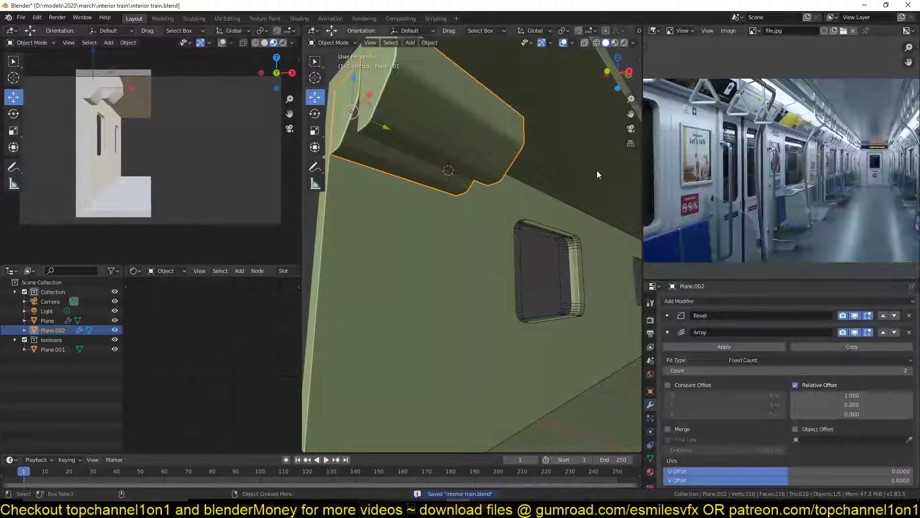
key("Return")
left_click(806, 395)
type("0")
key("Return")
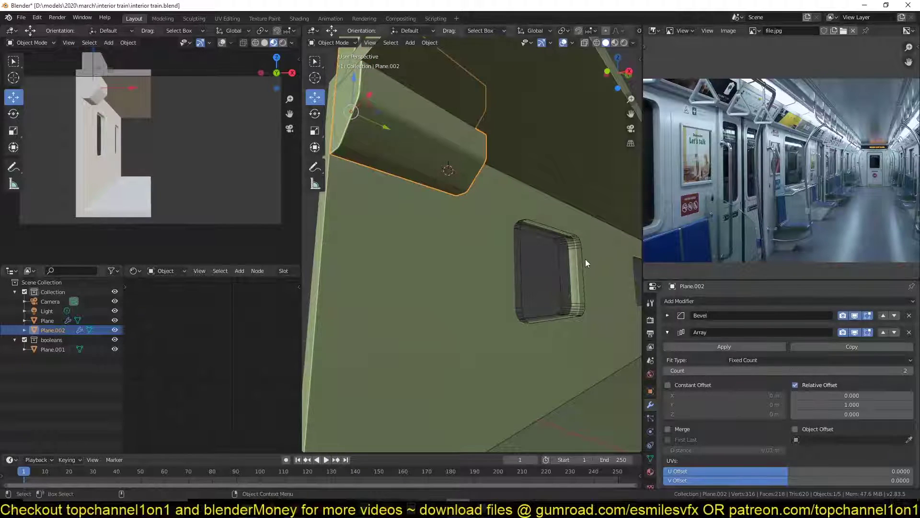
- Apply the arrayed panel's scale
key("ctrl+a")
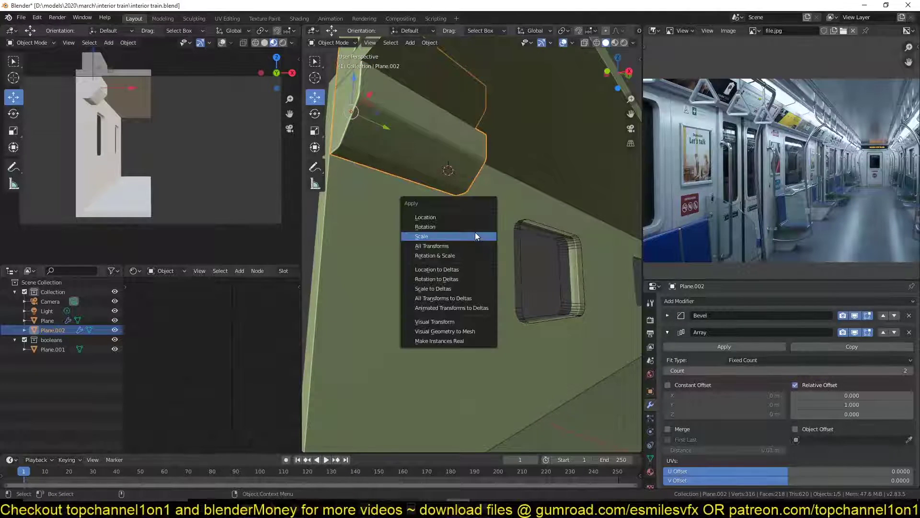
left_click(475, 233)
middle_click_drag(536, 221, 575, 188)
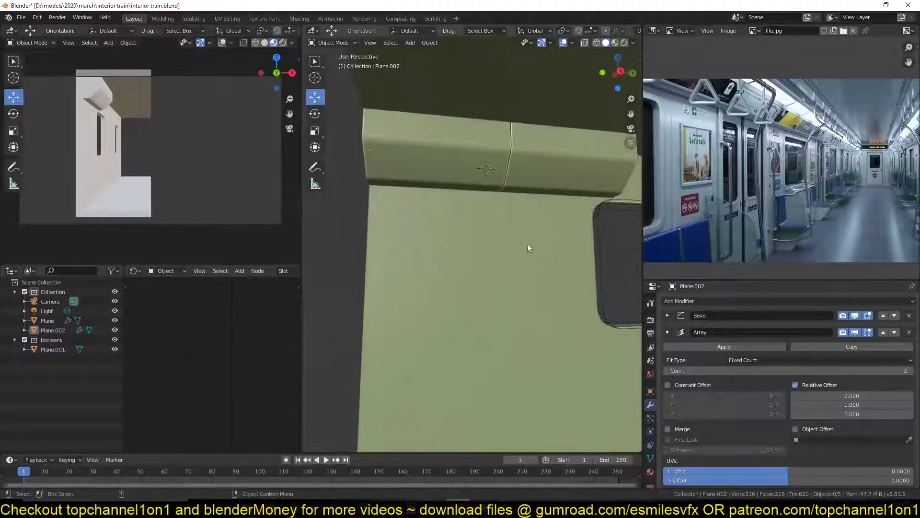
scroll(800, 144, "up", 2)
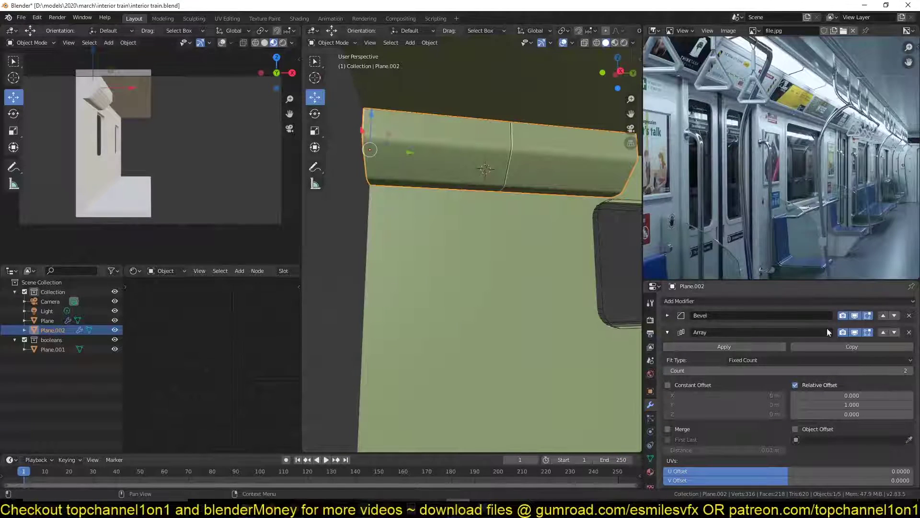
scroll(496, 246, "down", 3)
- In wireframe right orthographic view, slide window cutter Plane.001 along Y to a new spot
mouse_move(496, 246)
middle_mouse_down()
mouse_move(382, 252)
mouse_move(456, 235)
mouse_move(461, 245)
middle_mouse_up()
key("shift+z")
key("KP_3")
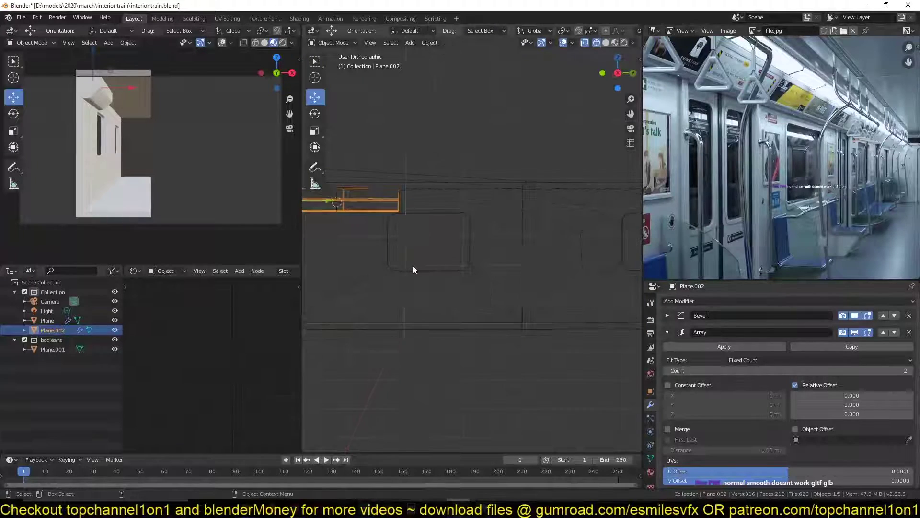
scroll(440, 265, "down", 1)
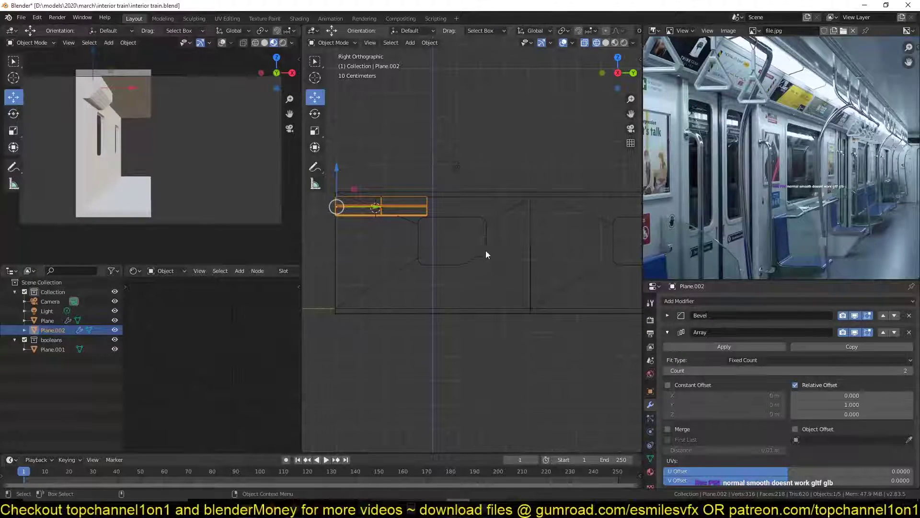
scroll(726, 184, "up", 3)
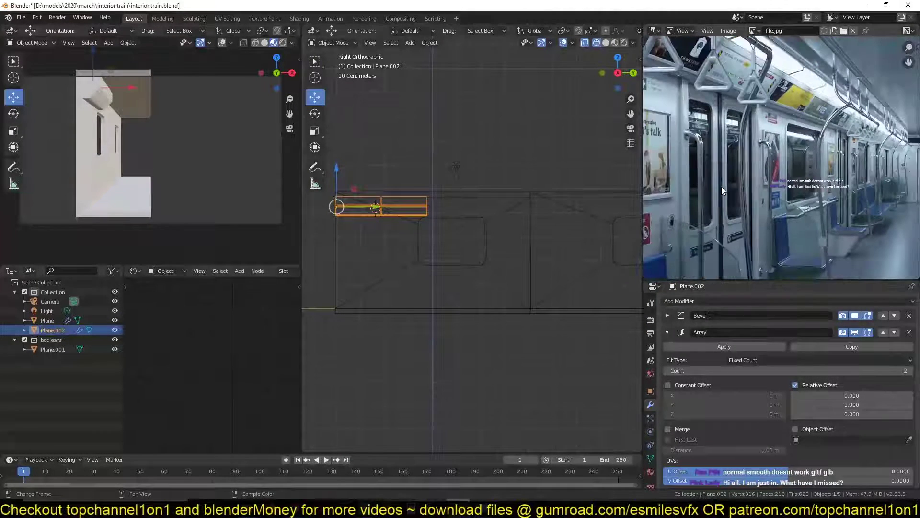
middle_click_drag(439, 249, 449, 218, "shift")
left_click(51, 349)
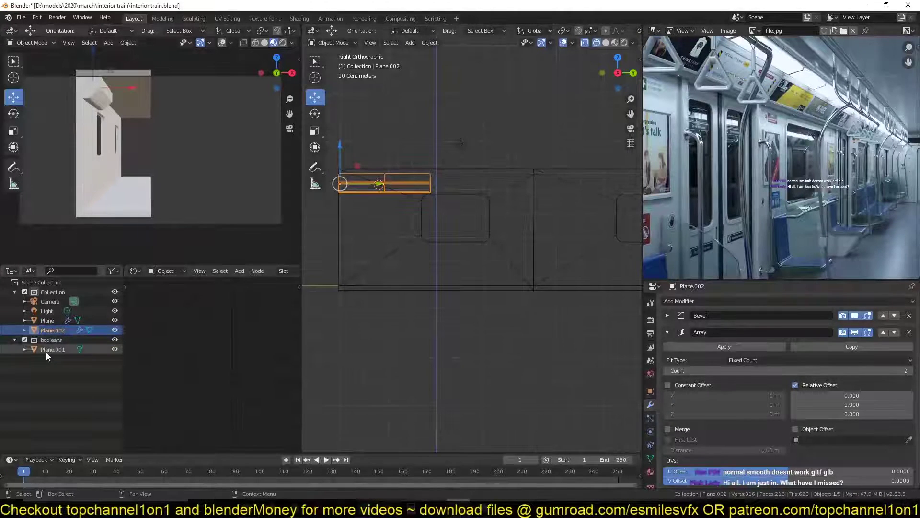
left_click_drag(493, 221, 518, 215)
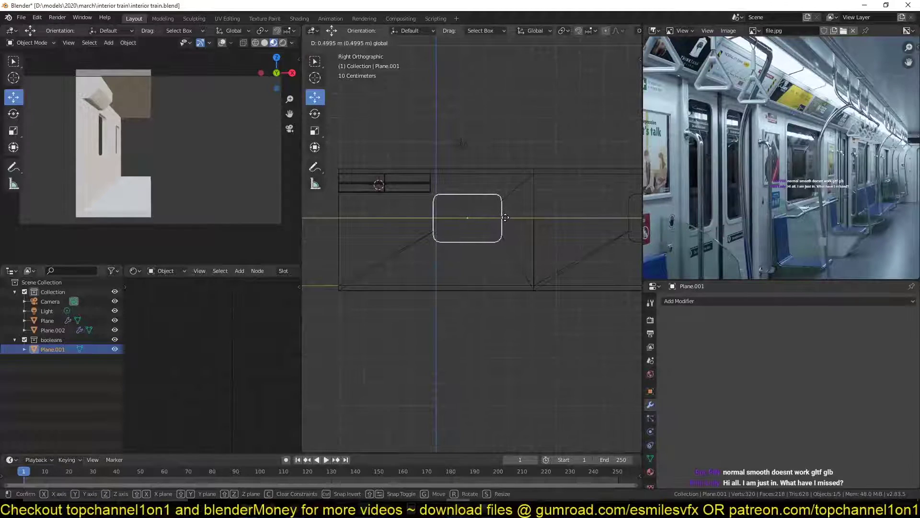
left_click_drag(517, 215, 484, 230)
scroll(505, 225, "up", 3)
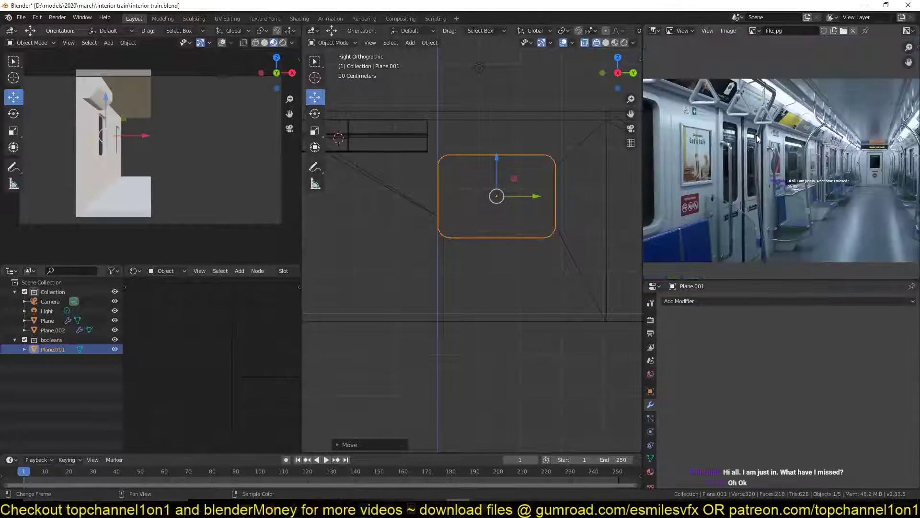
scroll(658, 156, "down", 3)
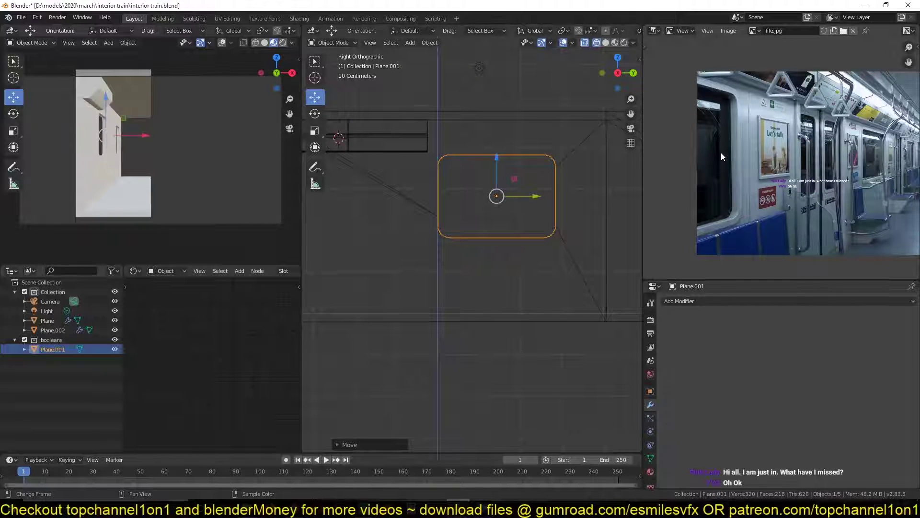
scroll(722, 153, "up", 2)
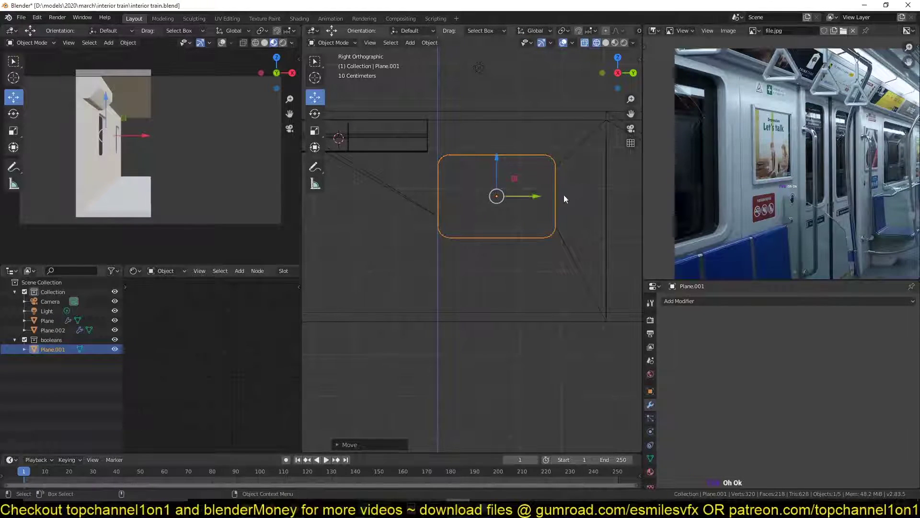
scroll(817, 145, "down", 2)
scroll(780, 141, "up", 1)
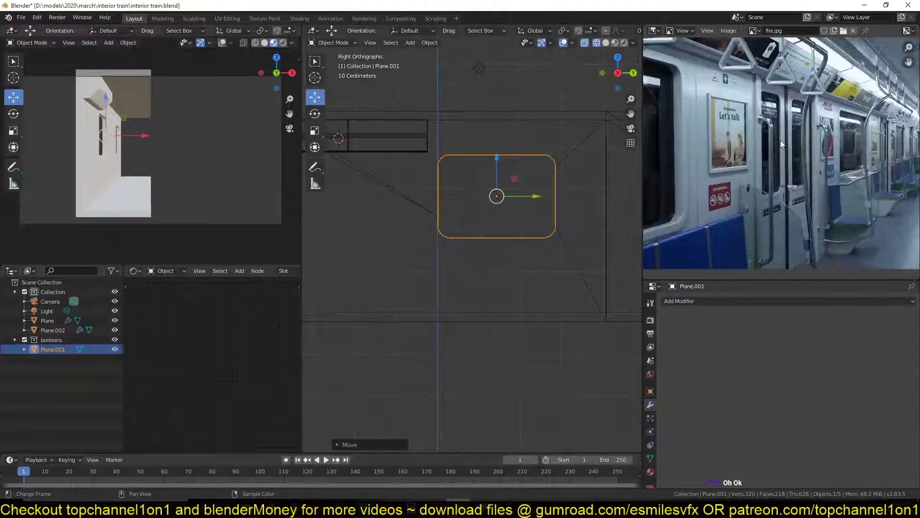
- Return to solid shading, reselect the window cutter, and save interior train.blend
key("z")
left_click(600, 210)
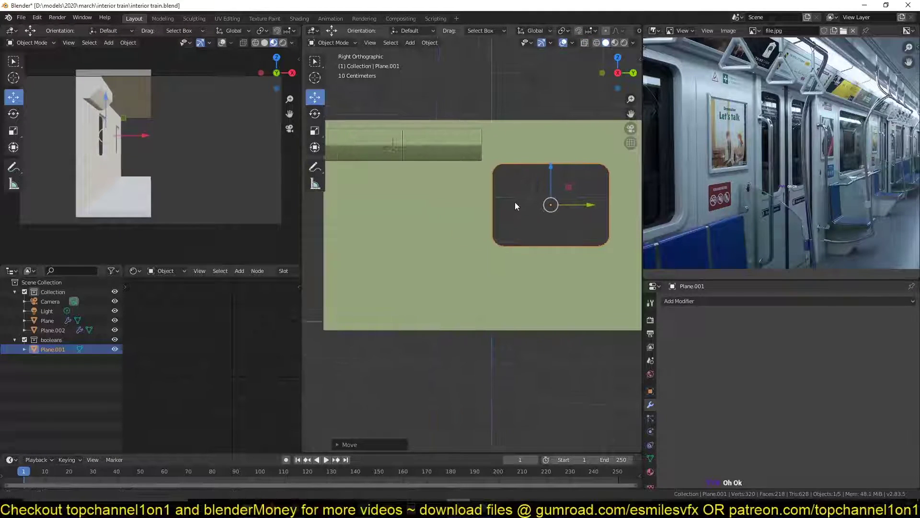
left_click(475, 154)
scroll(782, 139, "down", 1)
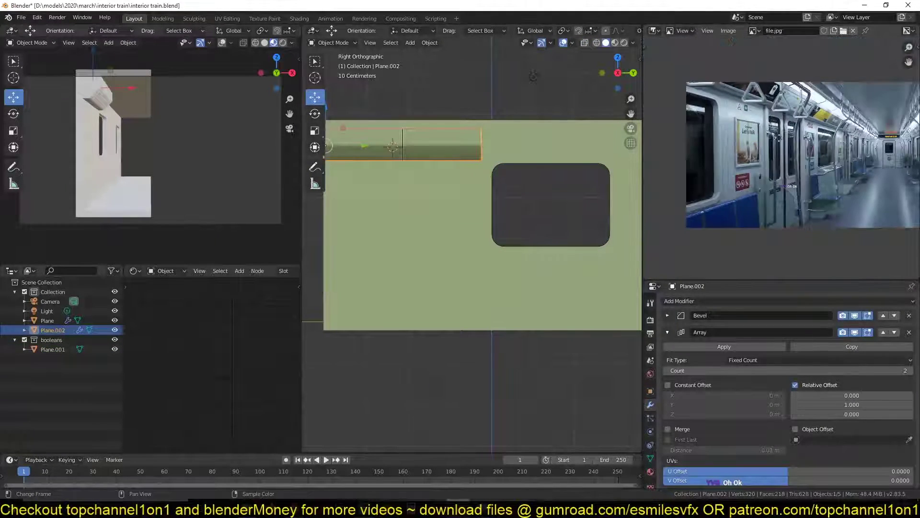
scroll(782, 138, "up", 2)
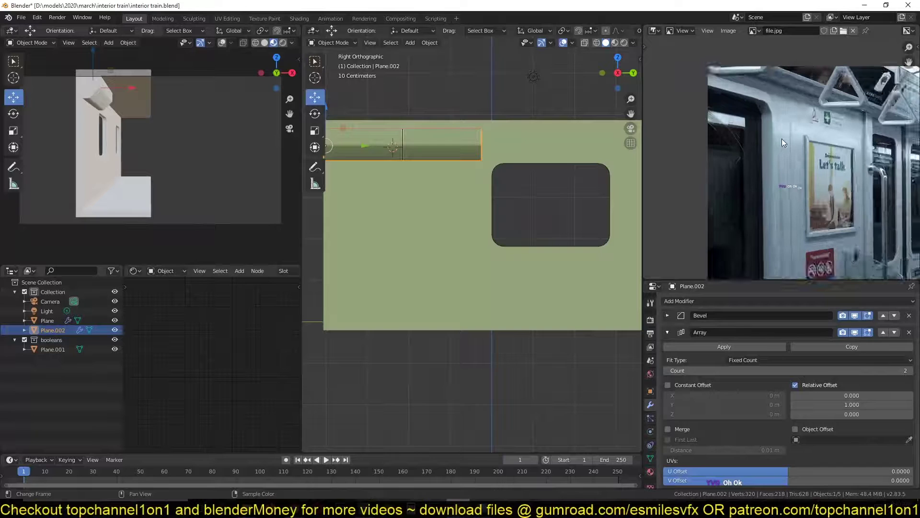
left_click(492, 211)
key("ctrl+s")
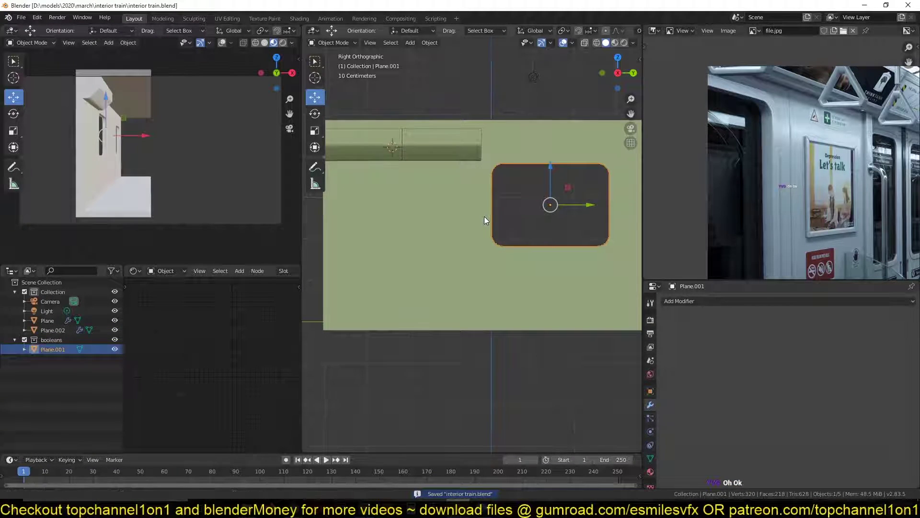
middle_click_drag(484, 216, 478, 220, "shift")
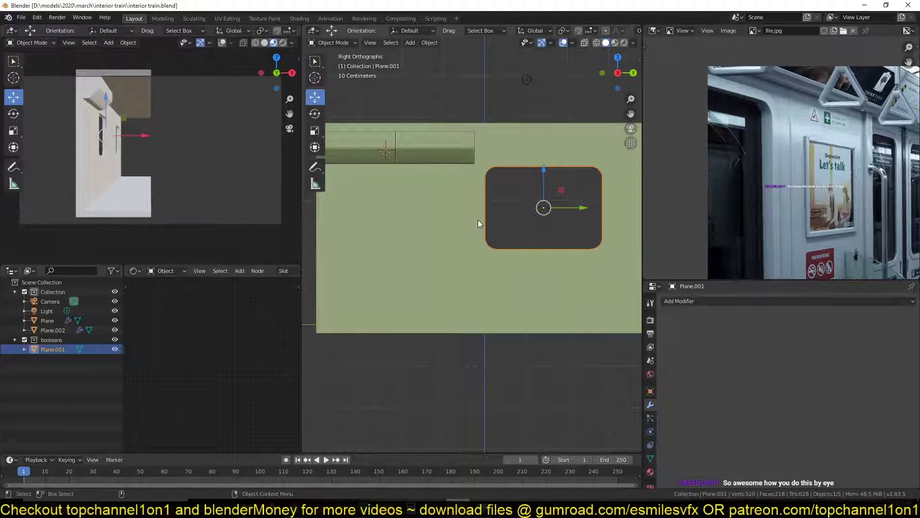
middle_click_drag(478, 220, 476, 219, "shift")
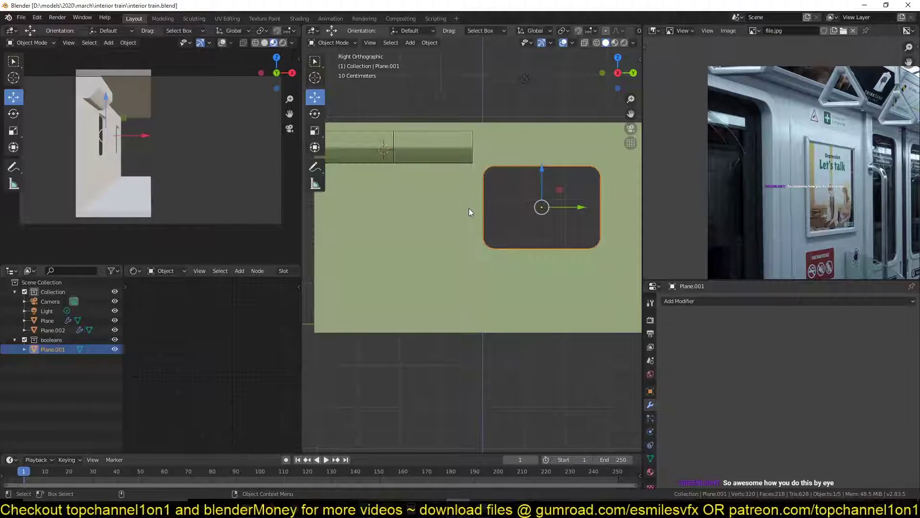
mouse_move(469, 208)
middle_mouse_down("shift")
mouse_move(519, 204)
mouse_move(480, 220)
middle_mouse_up("shift")
key("ctrl+s")
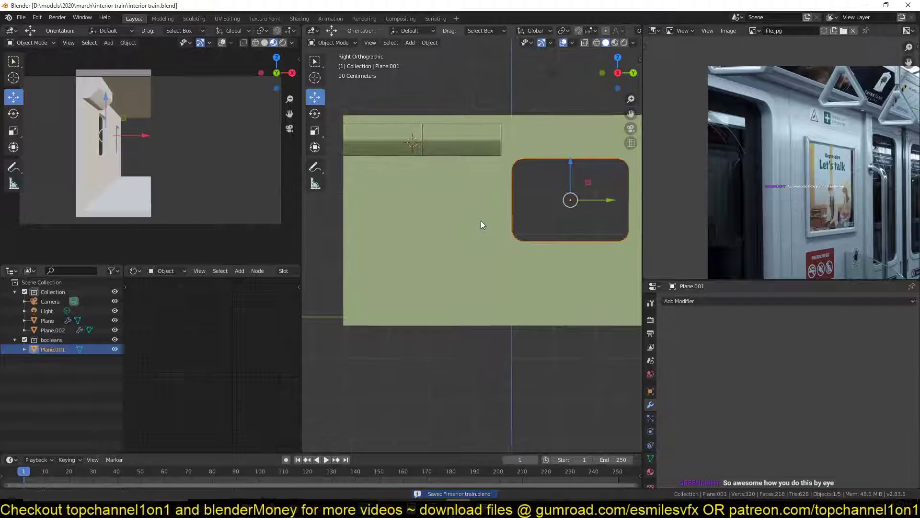
scroll(463, 213, "down", 1)
- In Edit Mode, box-select Plane.002's vertices and move them along Y
left_click(471, 160)
mouse_move(483, 167)
middle_mouse_down()
mouse_move(524, 174)
mouse_move(536, 217)
mouse_move(509, 215)
middle_mouse_up()
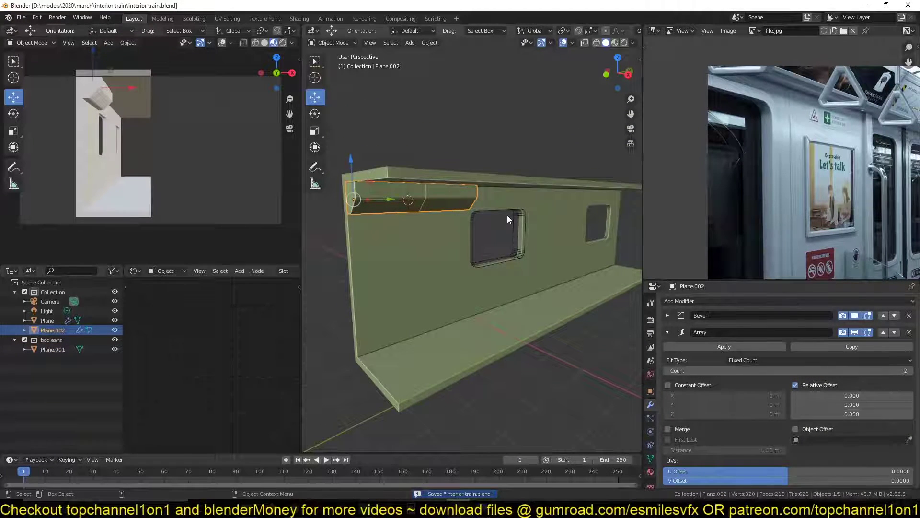
key("KP_3")
key("Tab")
key("z")
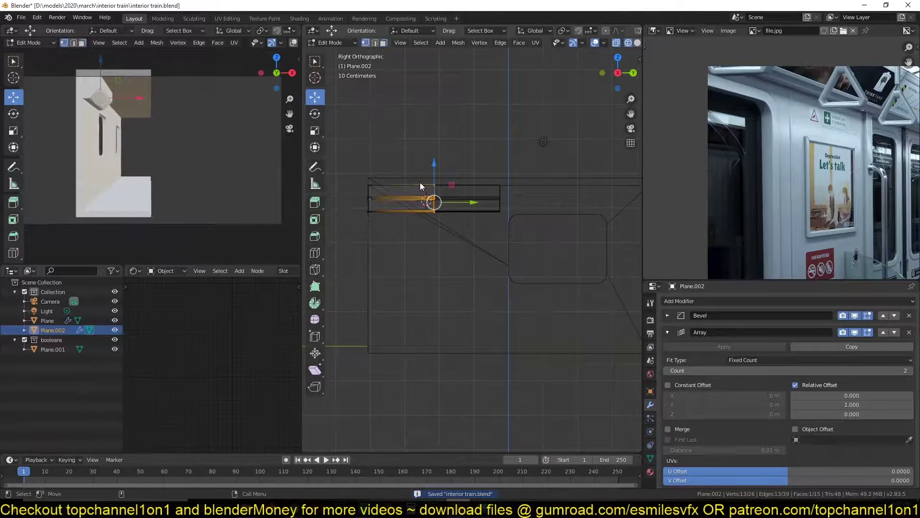
key("b")
left_click_drag(421, 166, 446, 250)
key("g")
key("y")
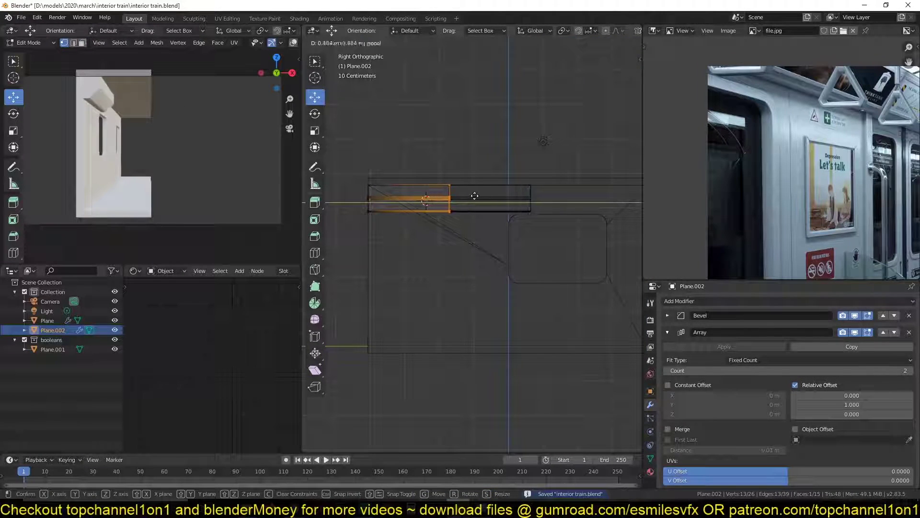
left_click(478, 194)
key("Tab")
- Raise the top panel's Array count to 6 in solid shading
key("shift+z")
mouse_move(478, 194)
middle_mouse_down("shift")
mouse_move(497, 272)
mouse_move(450, 214)
middle_mouse_up("shift")
left_click(513, 263)
key("shift+z")
left_click(545, 254)
left_click(450, 213)
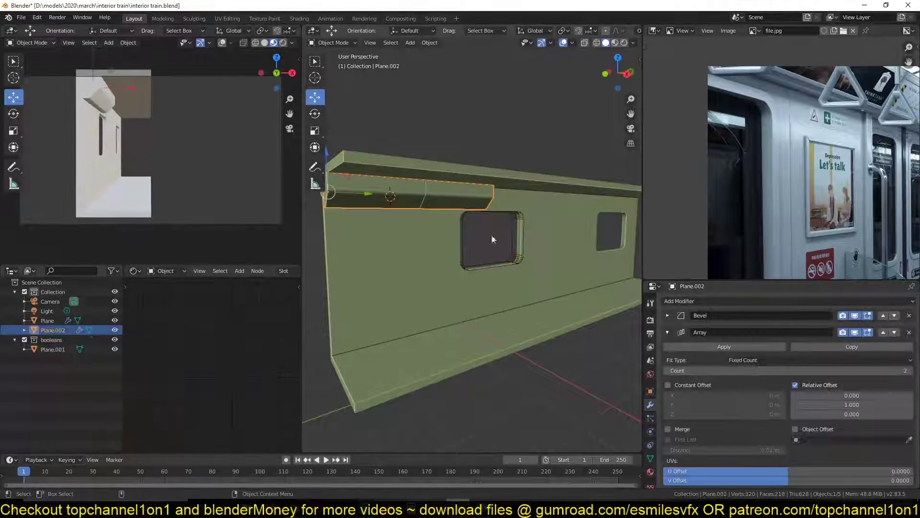
left_click_drag(871, 370, 895, 369)
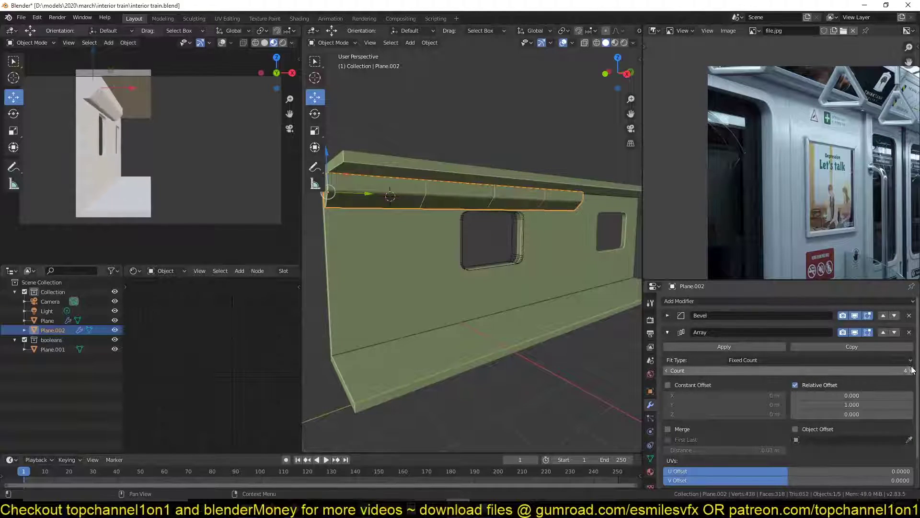
left_click(906, 369)
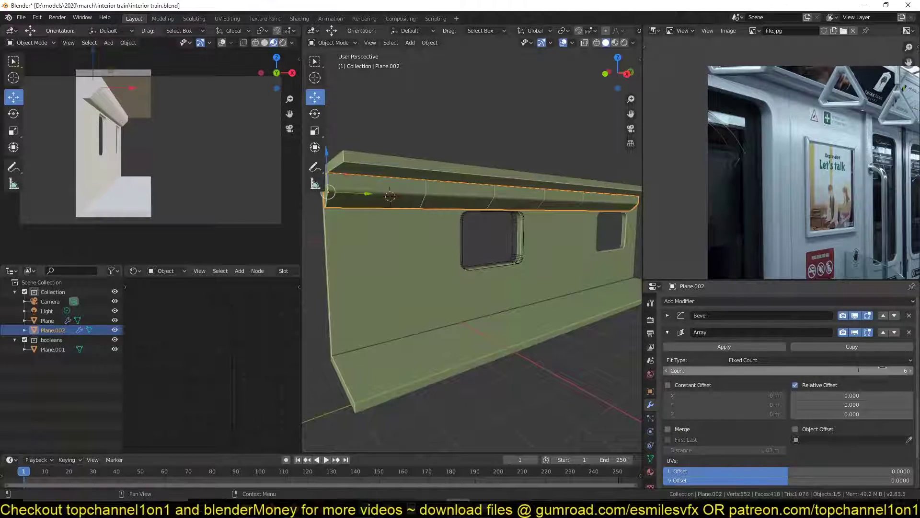
key("alt+a")
scroll(691, 167, "down", 1)
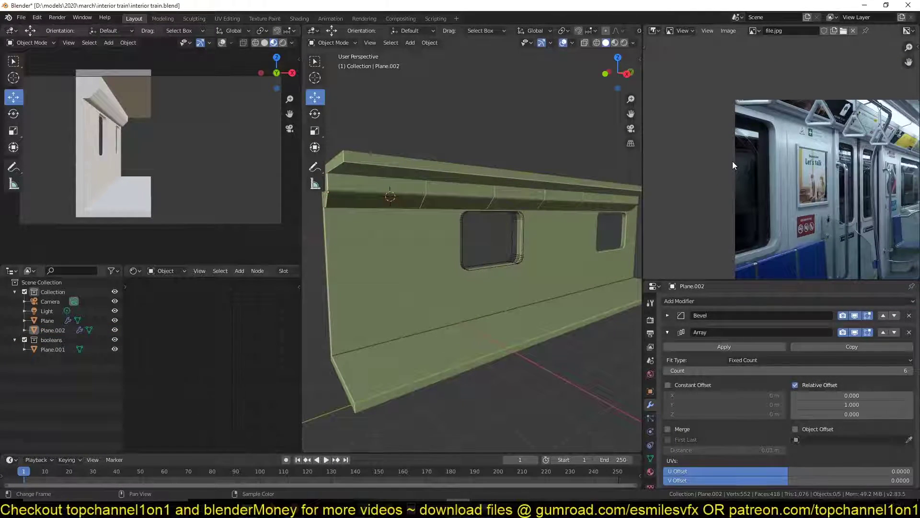
scroll(733, 161, "up", 1)
scroll(759, 176, "down", 1)
scroll(759, 190, "up", 1)
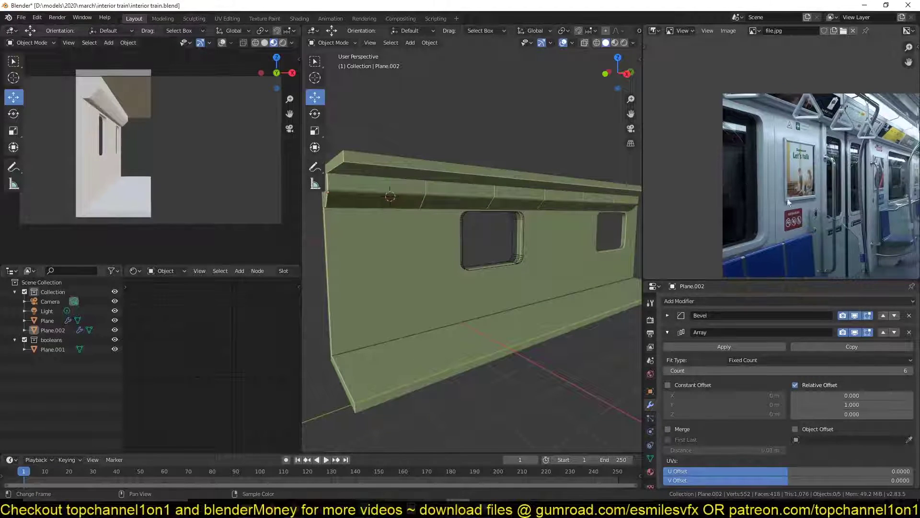
scroll(825, 174, "up", 1)
scroll(497, 318, "up", 3)
- Duplicate window cutter Plane.001 in place and move the copy into Collection
mouse_move(497, 318)
middle_mouse_down()
mouse_move(465, 298)
mouse_move(493, 294)
mouse_move(468, 247)
middle_mouse_up()
scroll(448, 298, "up", 3)
scroll(477, 298, "down", 2)
scroll(471, 300, "down", 2)
left_click(469, 248)
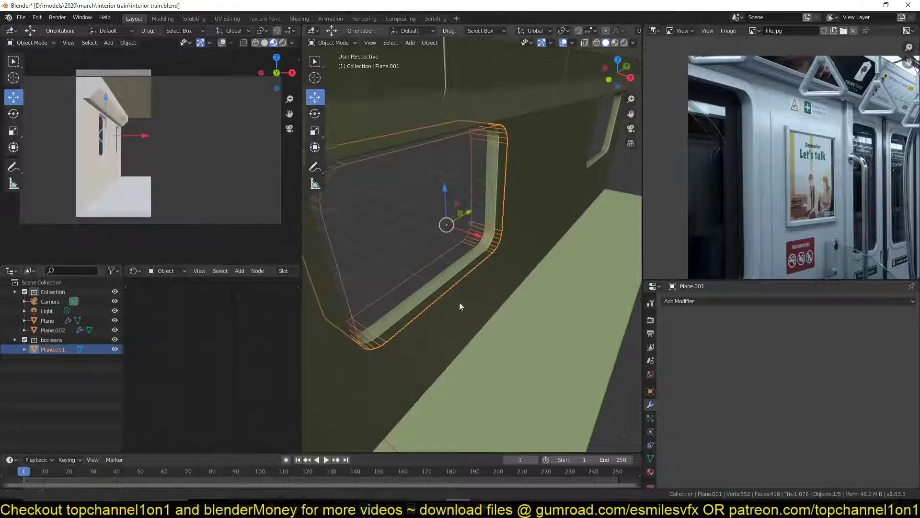
middle_click_drag(459, 302, 492, 300)
key("shift+d")
key("Escape")
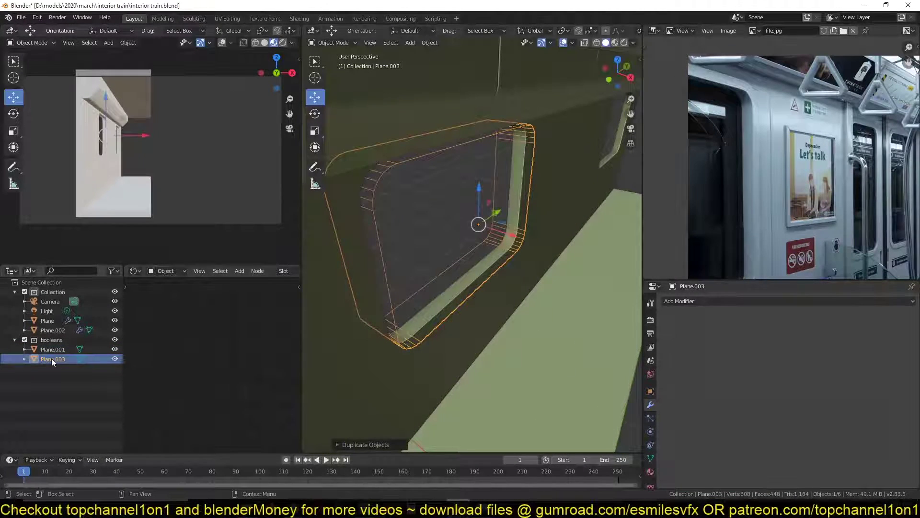
key("m")
left_click(524, 230)
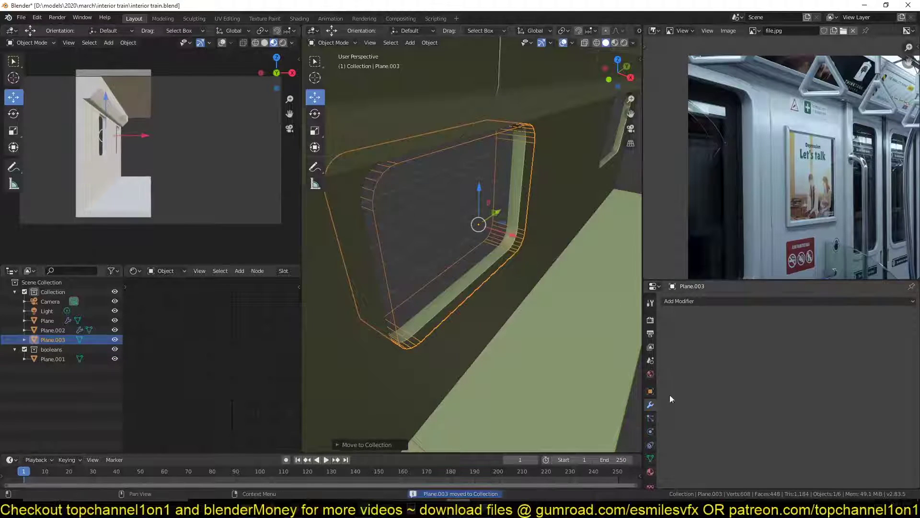
- Set the copy's viewport Display As to Textured
left_click(650, 392)
scroll(739, 454, "down", 2)
left_click(748, 457)
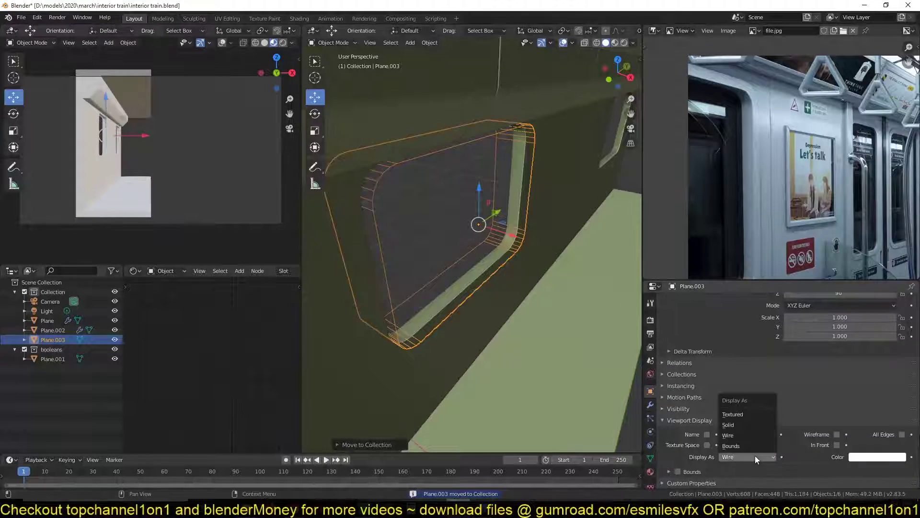
left_click(733, 414)
middle_click_drag(503, 303, 450, 265)
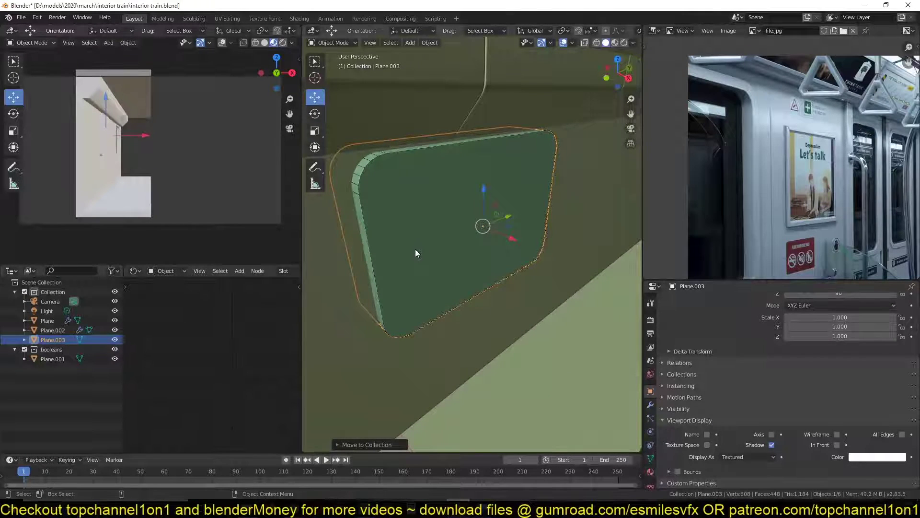
- In local view, scale the copy thinner along X, save, and apply its scale
key("KP_Divide")
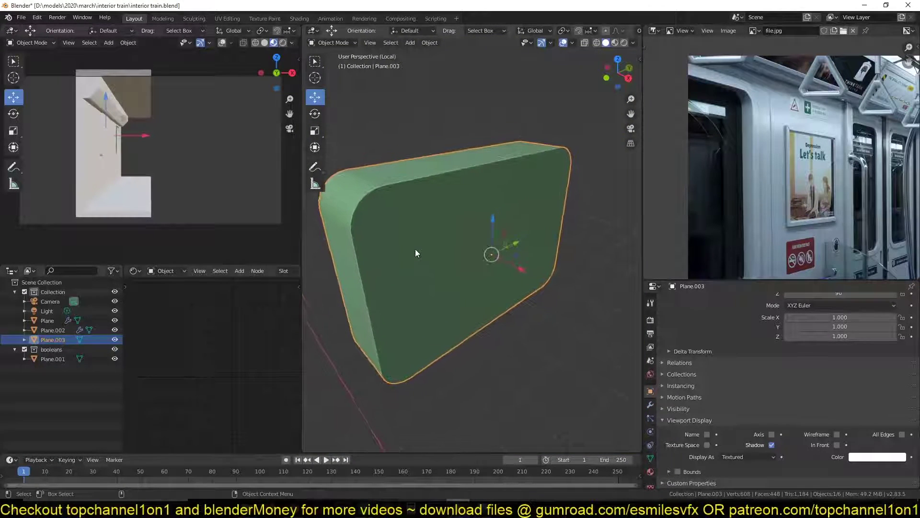
scroll(776, 172, "up", 2)
scroll(770, 155, "up", 2)
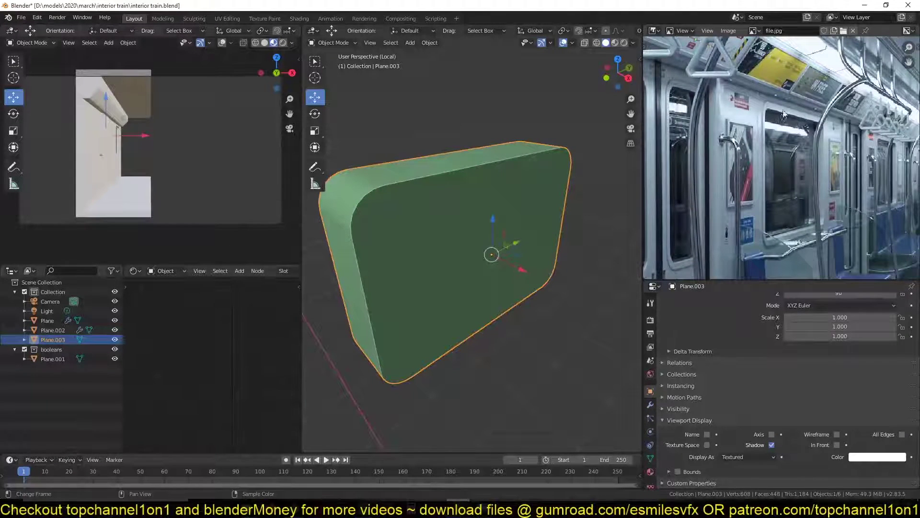
mouse_move(428, 237)
middle_mouse_down()
mouse_move(572, 253)
mouse_move(495, 239)
middle_mouse_up()
key("s")
key("x")
left_click(540, 250)
key("ctrl+s")
key("ctrl+a")
left_click(496, 238)
key("ctrl+a")
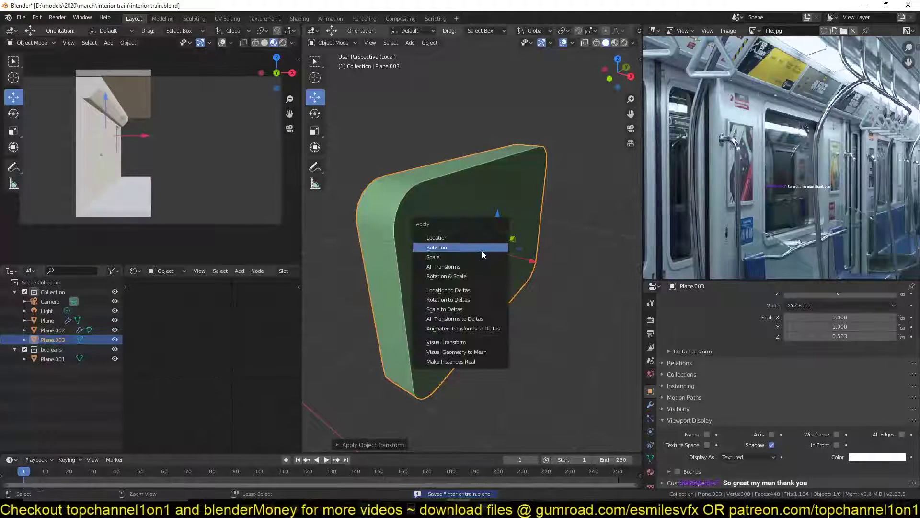
left_click(480, 257)
- Add a centred edge loop around the copy's rim and start bevelling it
key("Tab")
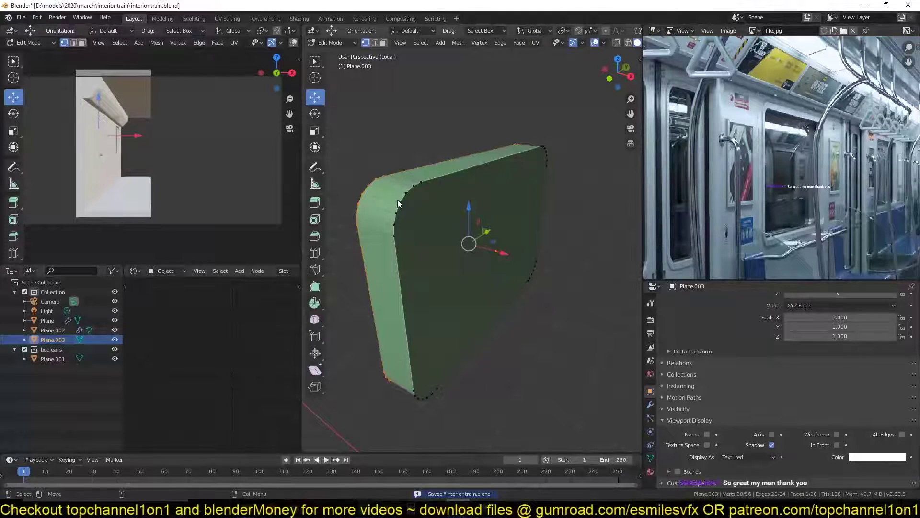
key("ctrl+r")
key("Escape")
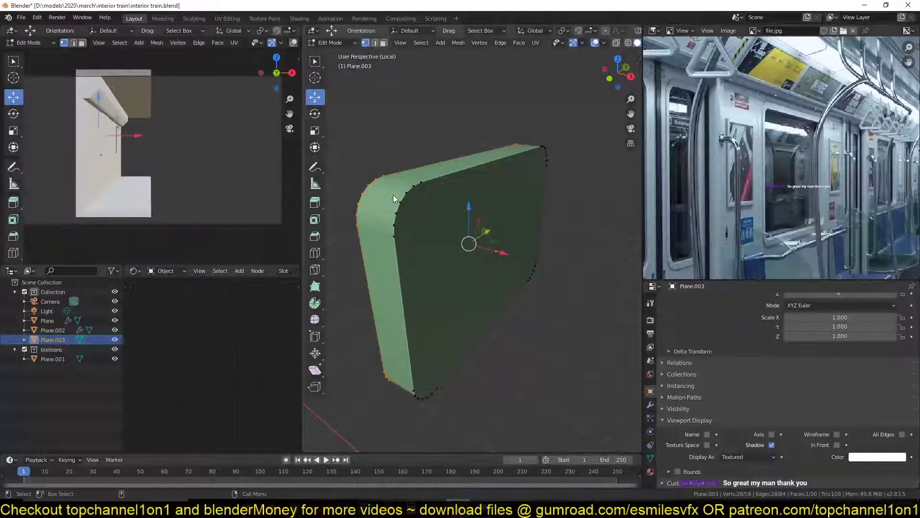
key("ctrl")
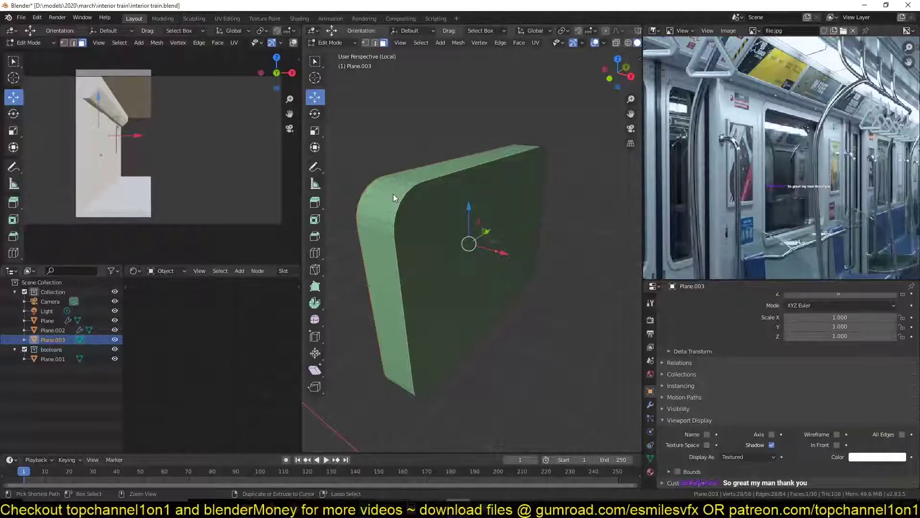
key("ctrl+r")
left_click(393, 194)
right_click(394, 193)
key("ctrl+b")
scroll(422, 211, "up", 3)
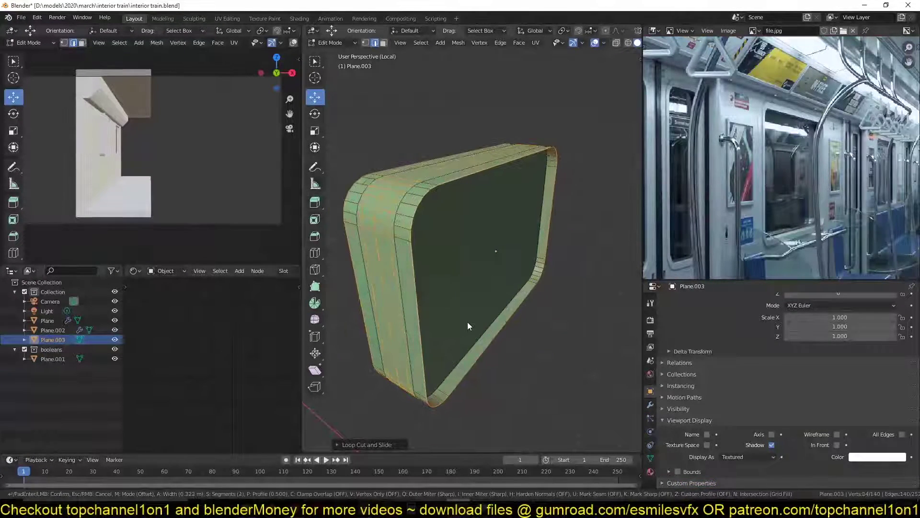
scroll(467, 322, "up", 2)
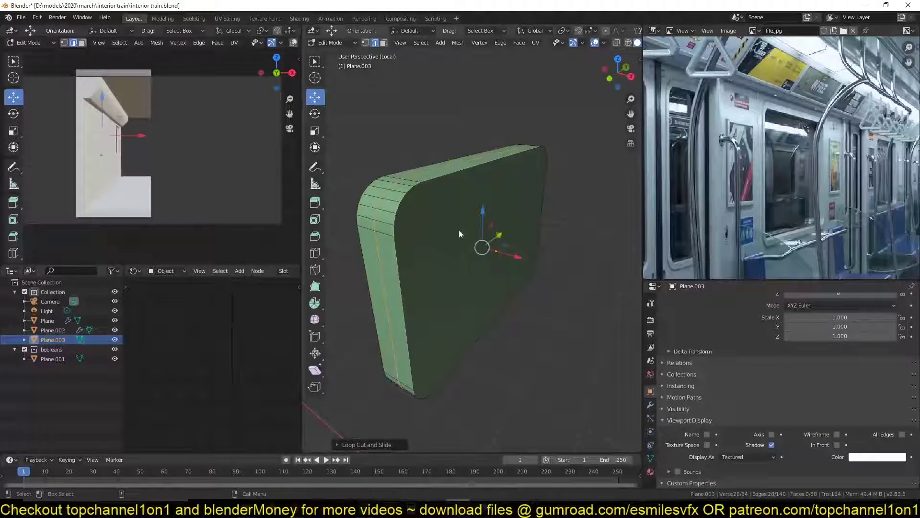
scroll(546, 245, "up", 3)
- Confirm the rim bevel, leave local view, and inspect the bevelled corner
left_click(545, 246)
key("Tab")
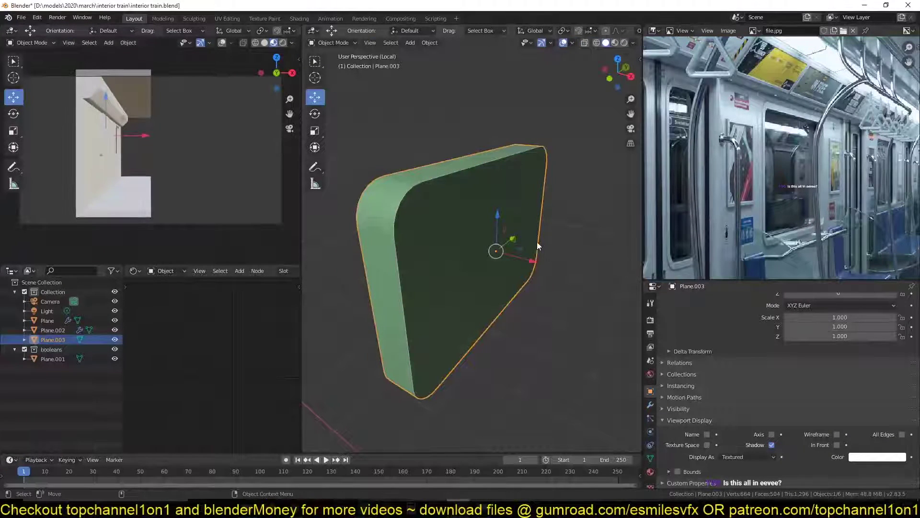
key("KP_Divide")
middle_click_drag(537, 242, 426, 253)
scroll(500, 309, "up", 3)
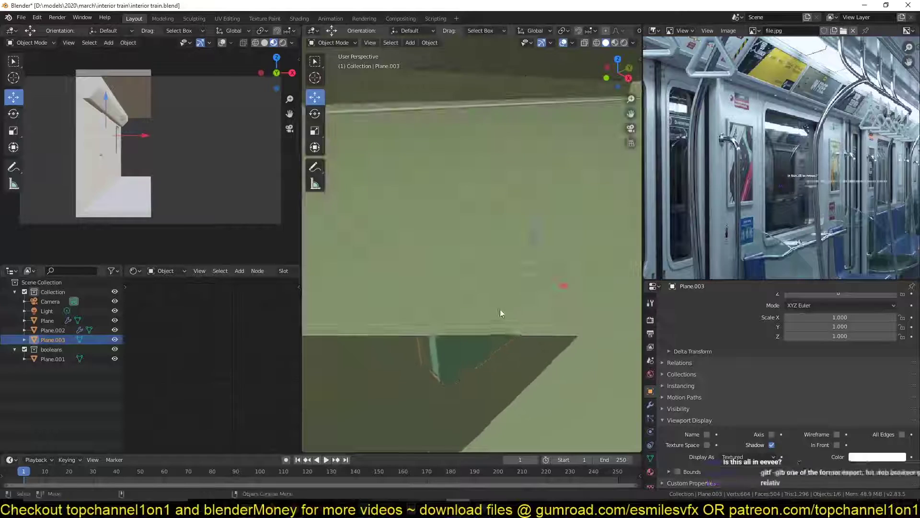
middle_click_drag(500, 308, 515, 289)
middle_click_drag(424, 167, 422, 167)
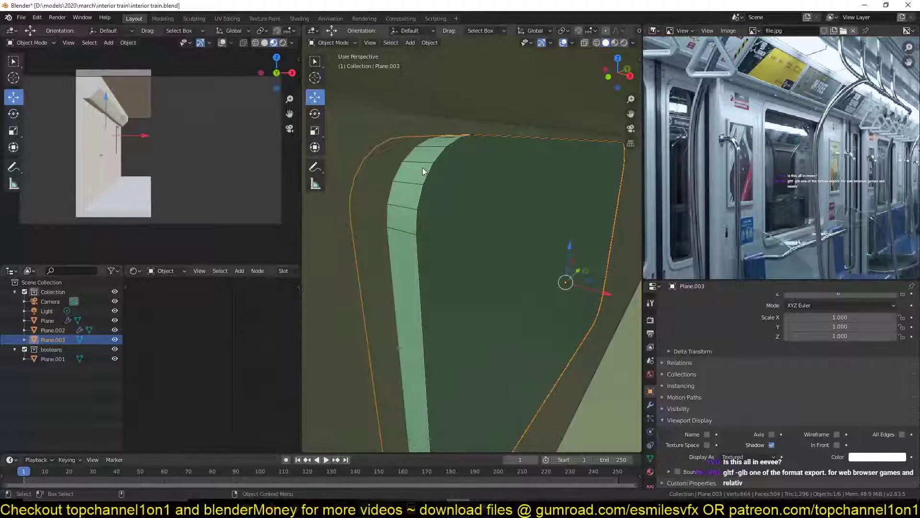
- Save, cut an edge loop across the rounded corner, and start shrink/fatten on a rim face loop
key("Tab")
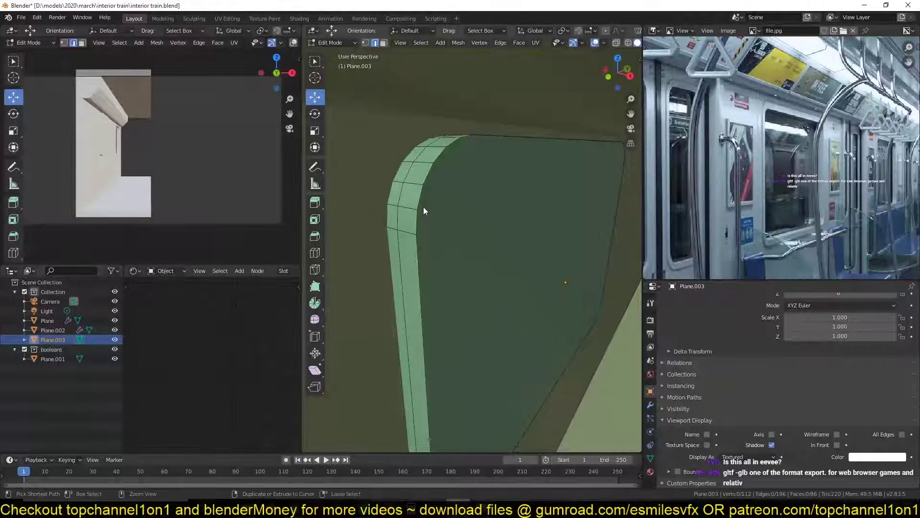
key("ctrl+s")
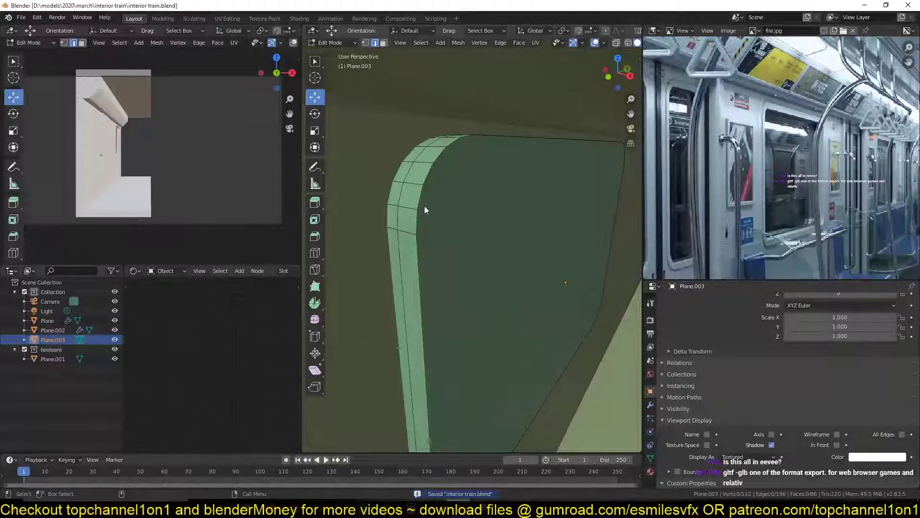
key("ctrl+r")
left_click(424, 182)
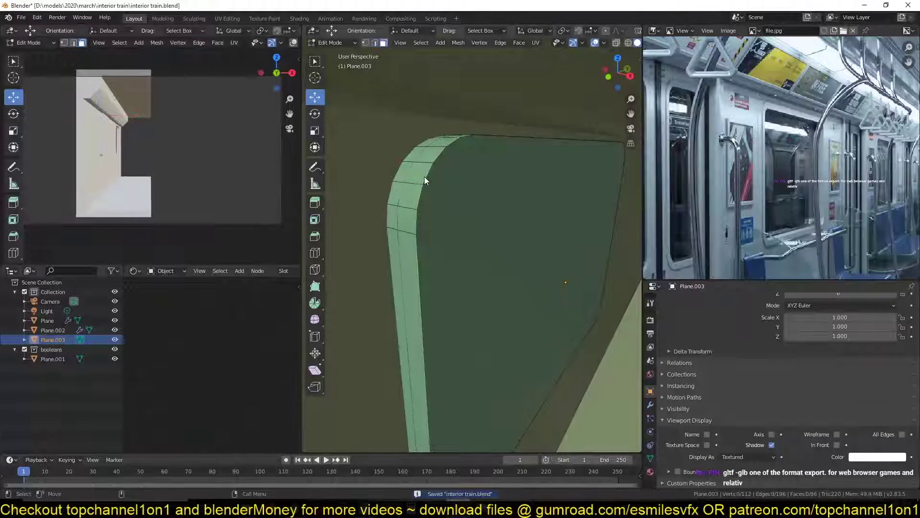
middle_click_drag(430, 169, 448, 179)
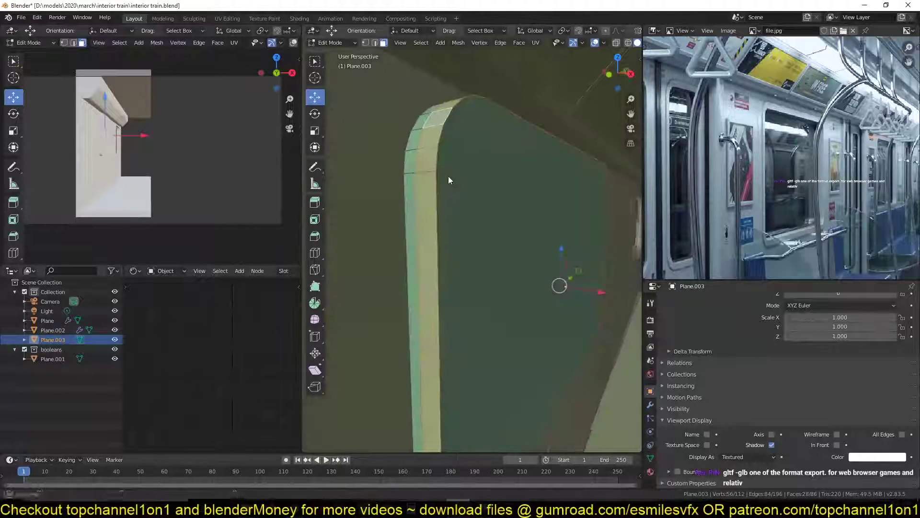
key("q")
left_click(525, 185)
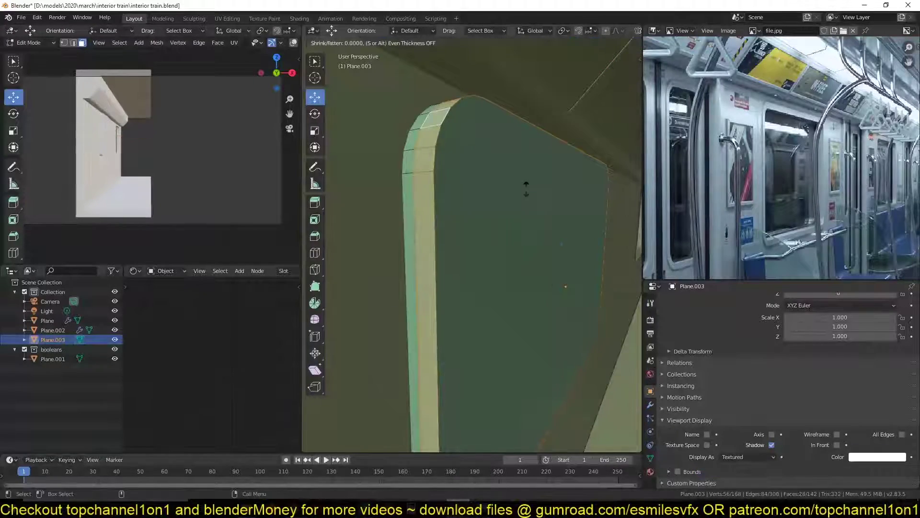